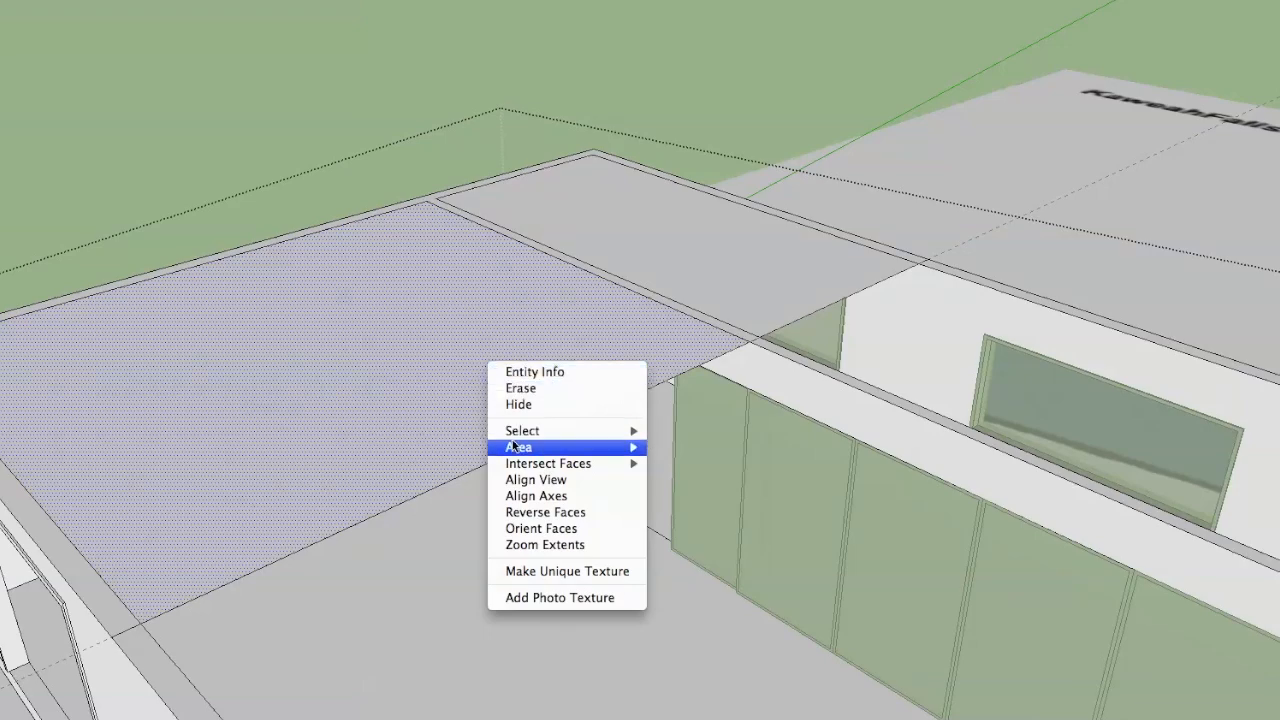
Reverse the orientation of the two flat roof faces on either side of the interior partition wall
{"action": "left_click", "coordinate": [515, 513]}
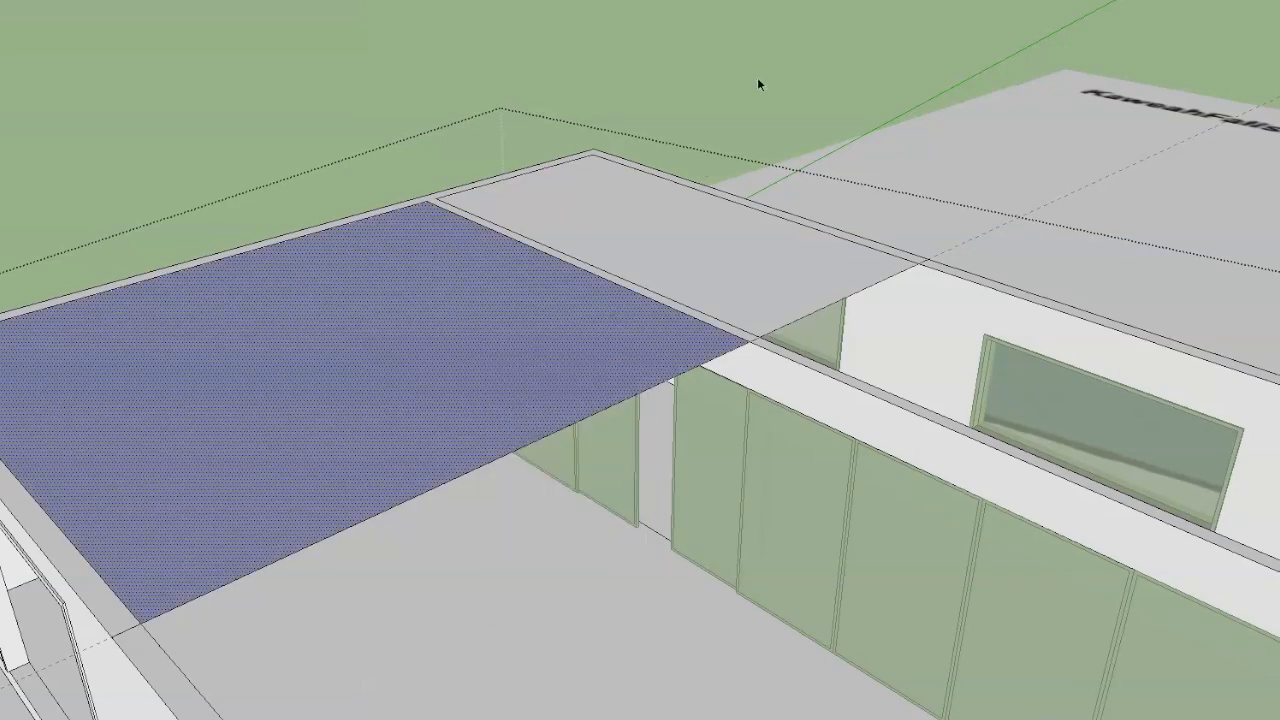
{"action": "right_click", "coordinate": [657, 255]}
{"action": "left_click", "coordinate": [695, 401]}
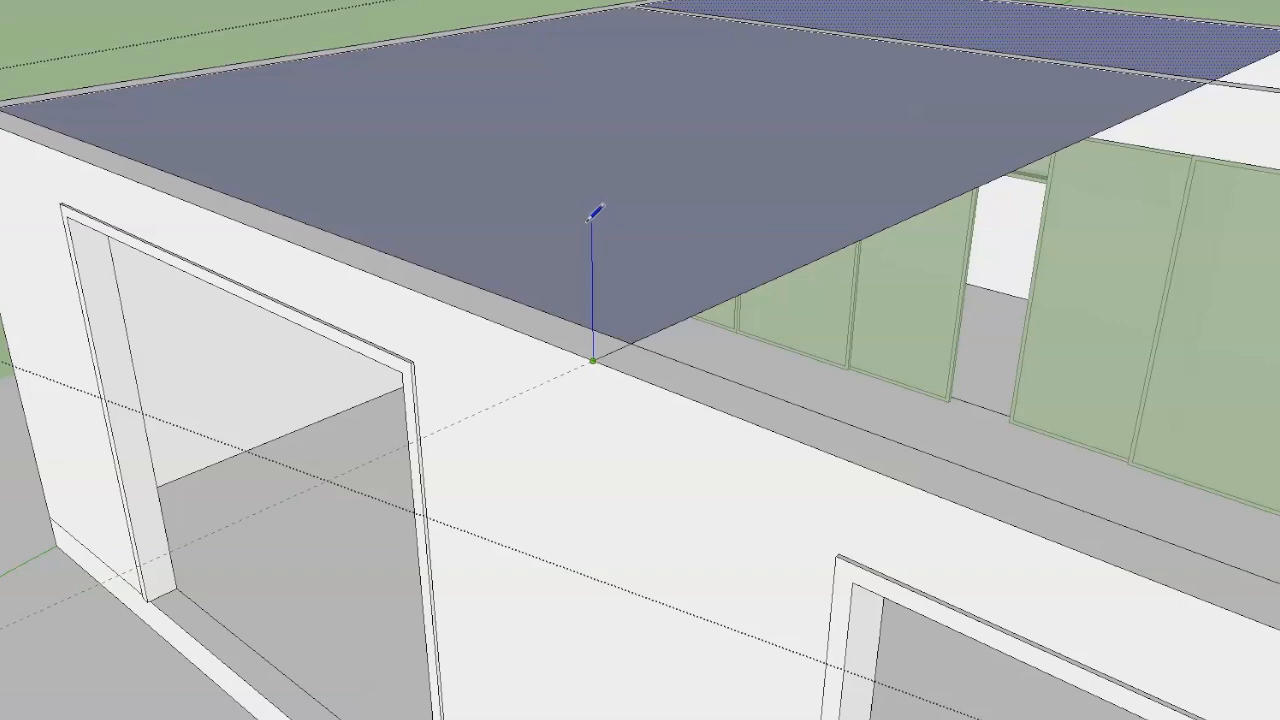
Draw a triangular gable rising from the midpoint of the front wall and Push/Pull it to the far end of the building
{"action": "scroll", "coordinate": [595, 213], "scroll_direction": "down", "scroll_amount": 8}
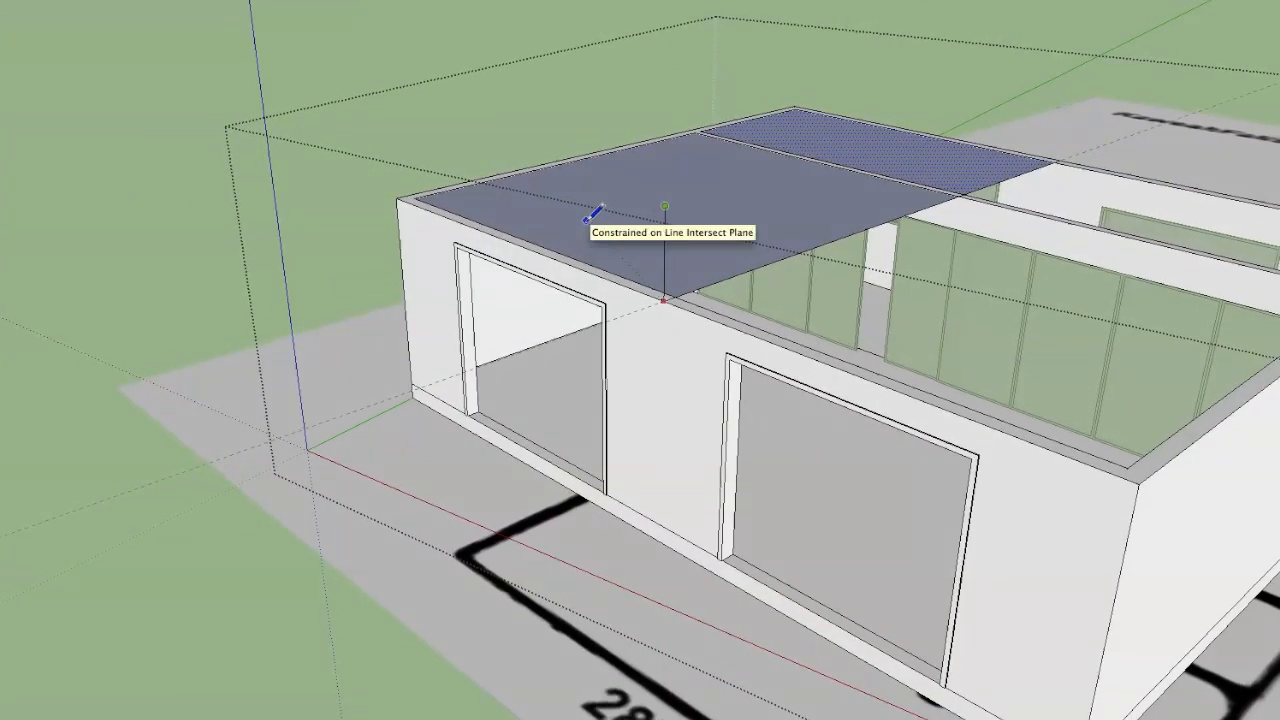
{"action": "scroll", "coordinate": [586, 221], "scroll_direction": "right", "scroll_amount": 2}
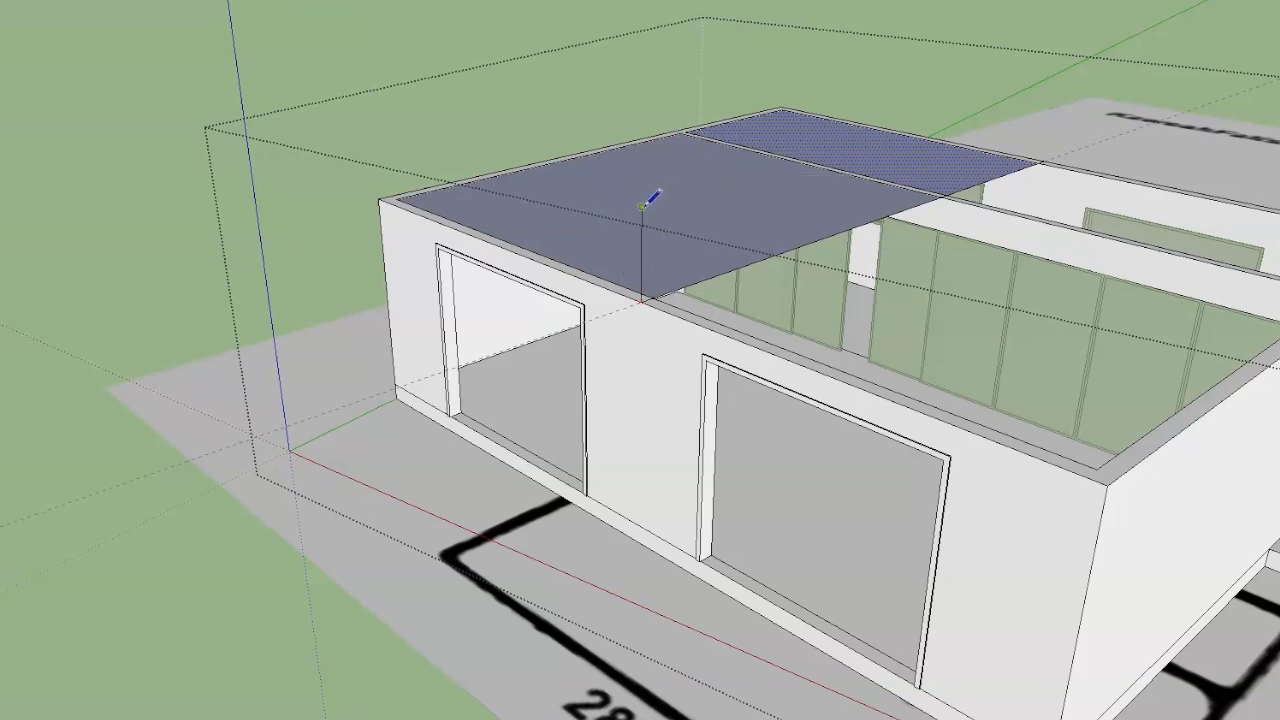
{"action": "left_click", "coordinate": [1108, 484]}
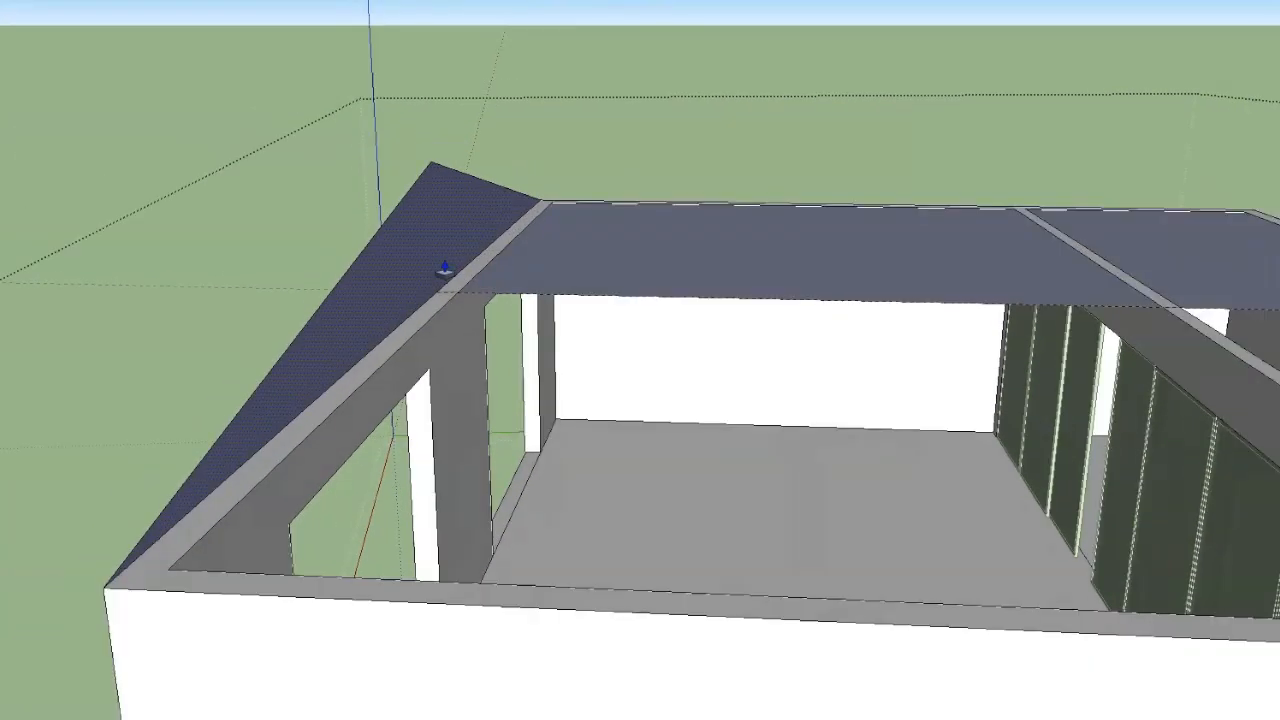
{"action": "left_click", "coordinate": [445, 270]}
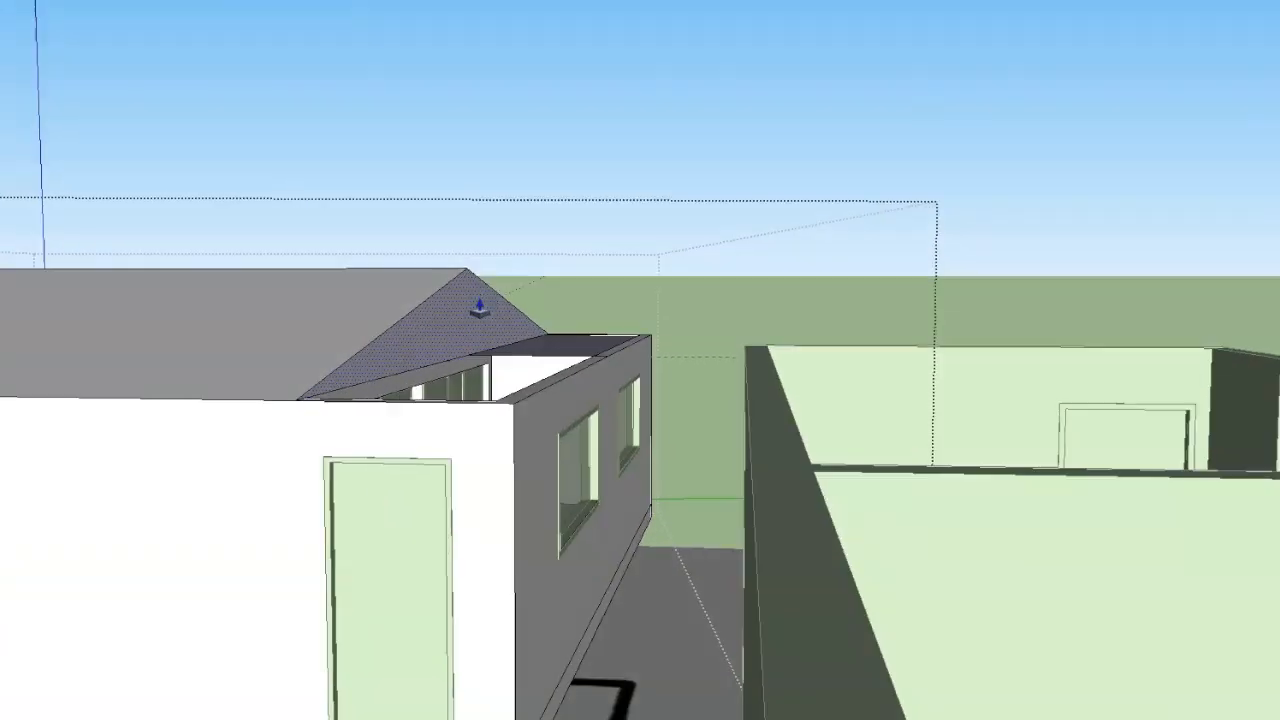
{"action": "left_click", "coordinate": [522, 438]}
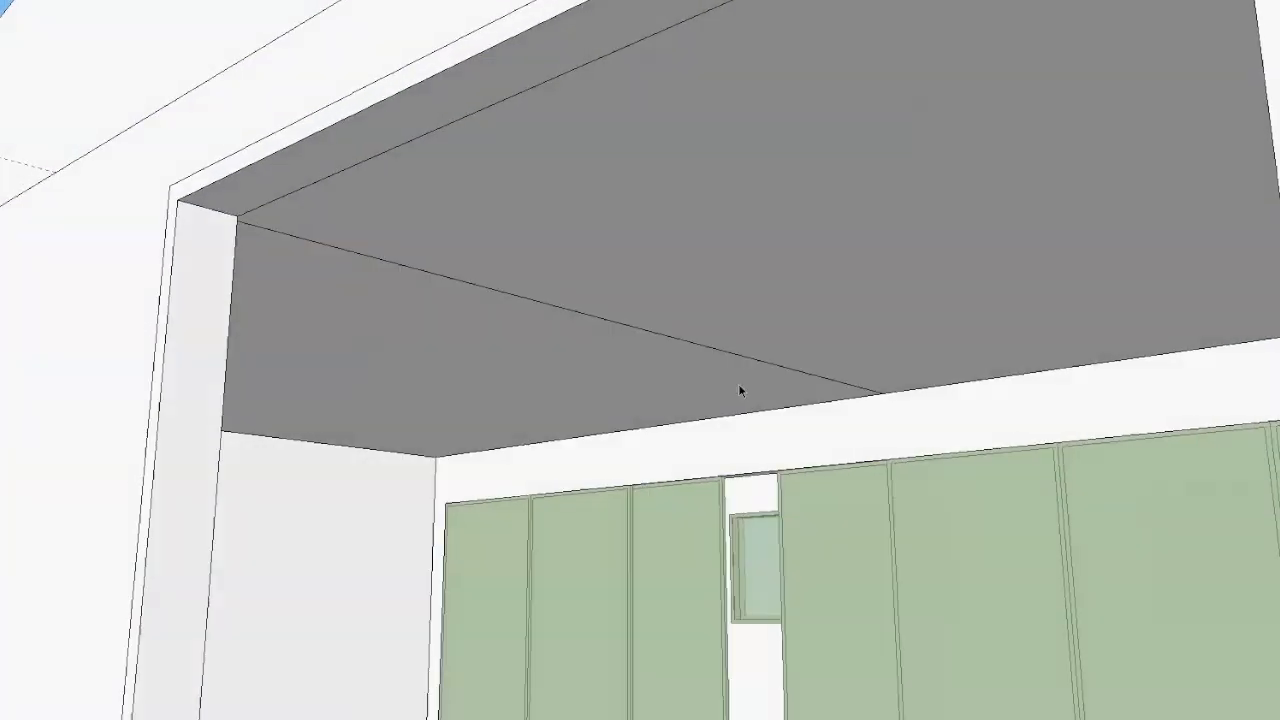
Delete the flat ceiling face beneath the new gable roof from inside the garage
{"action": "left_click", "coordinate": [738, 385]}
{"action": "left_click", "coordinate": [809, 315]}
{"action": "key", "text": "Delete"}
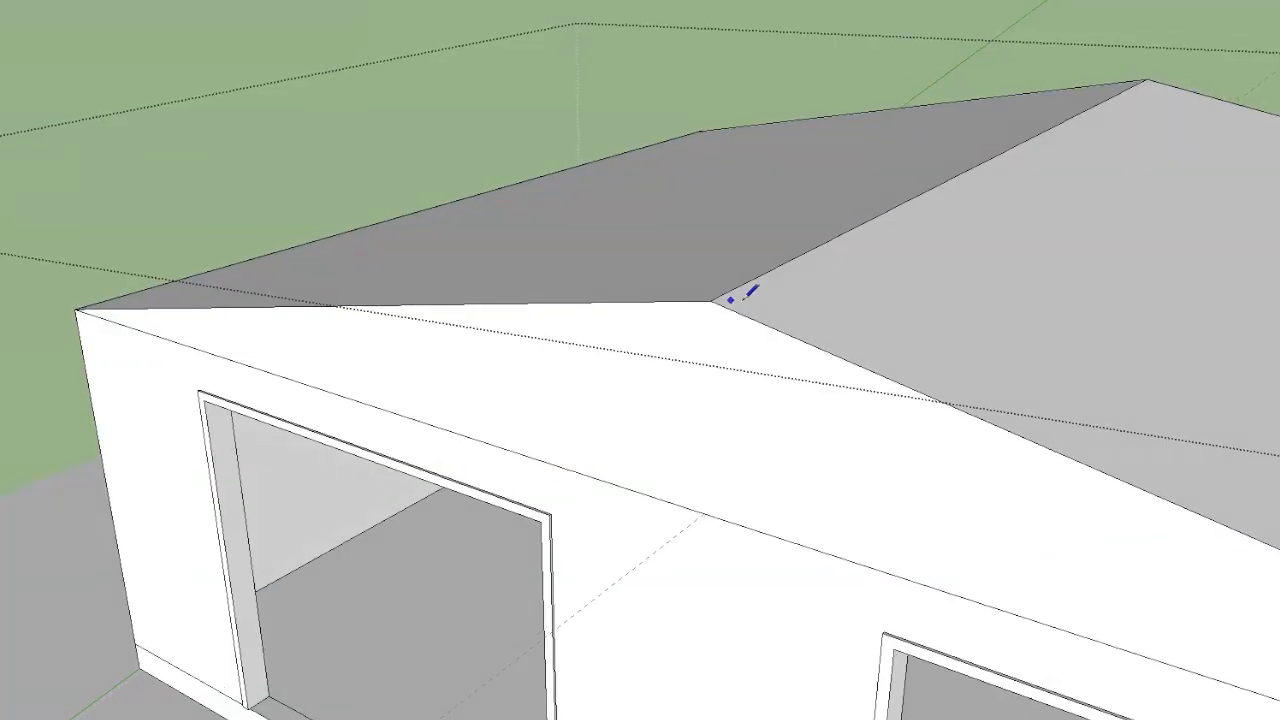
Draw a vertical line up from the front ridge point and connect its top to the front wall's outer left corner
{"action": "scroll", "coordinate": [770, 289], "scroll_direction": "down", "scroll_amount": 5}
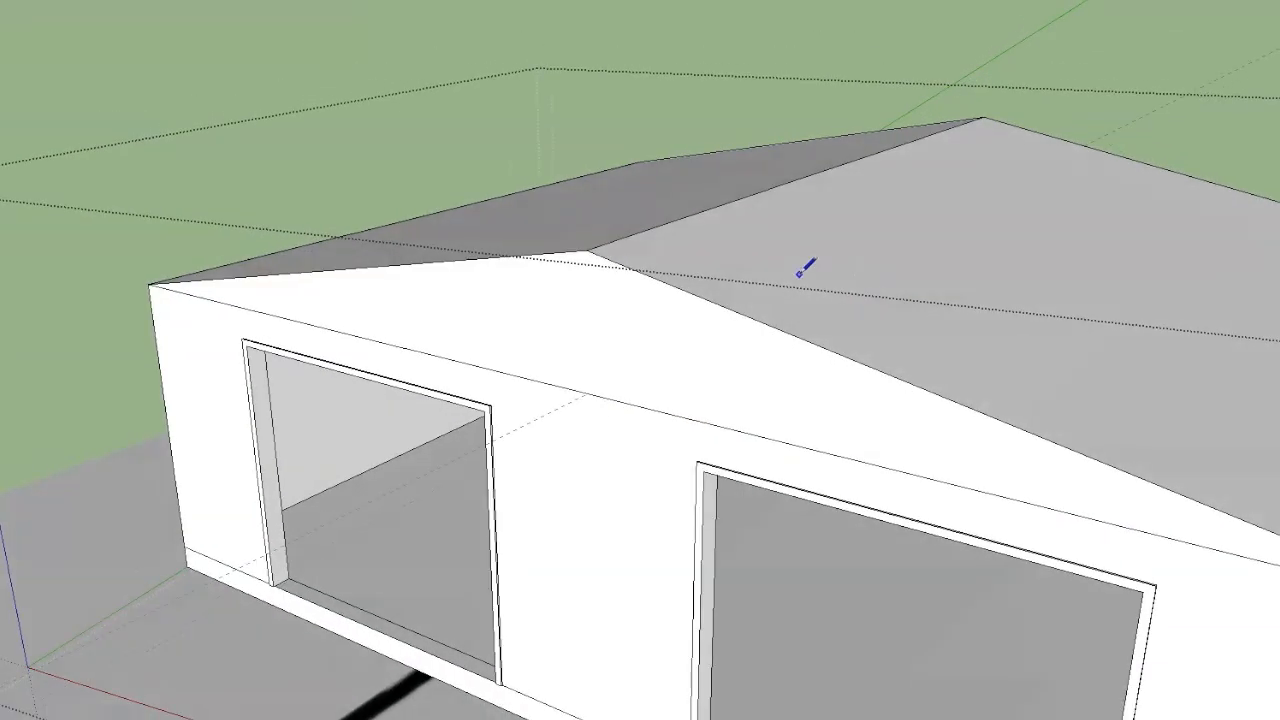
{"action": "scroll", "coordinate": [880, 283], "scroll_direction": "up", "scroll_amount": 3}
{"action": "scroll", "coordinate": [814, 283], "scroll_direction": "up", "scroll_amount": 4}
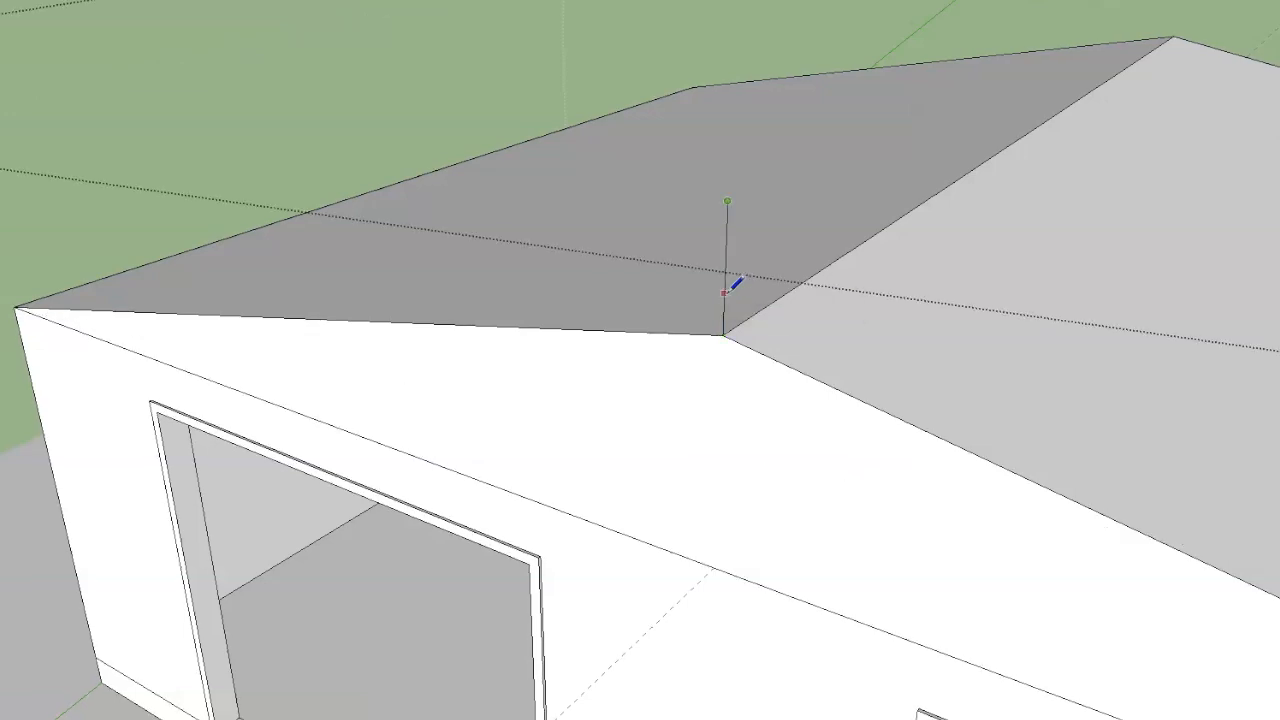
{"action": "scroll", "coordinate": [724, 293], "scroll_direction": "down", "scroll_amount": 3}
{"action": "scroll", "coordinate": [726, 266], "scroll_direction": "up", "scroll_amount": 1}
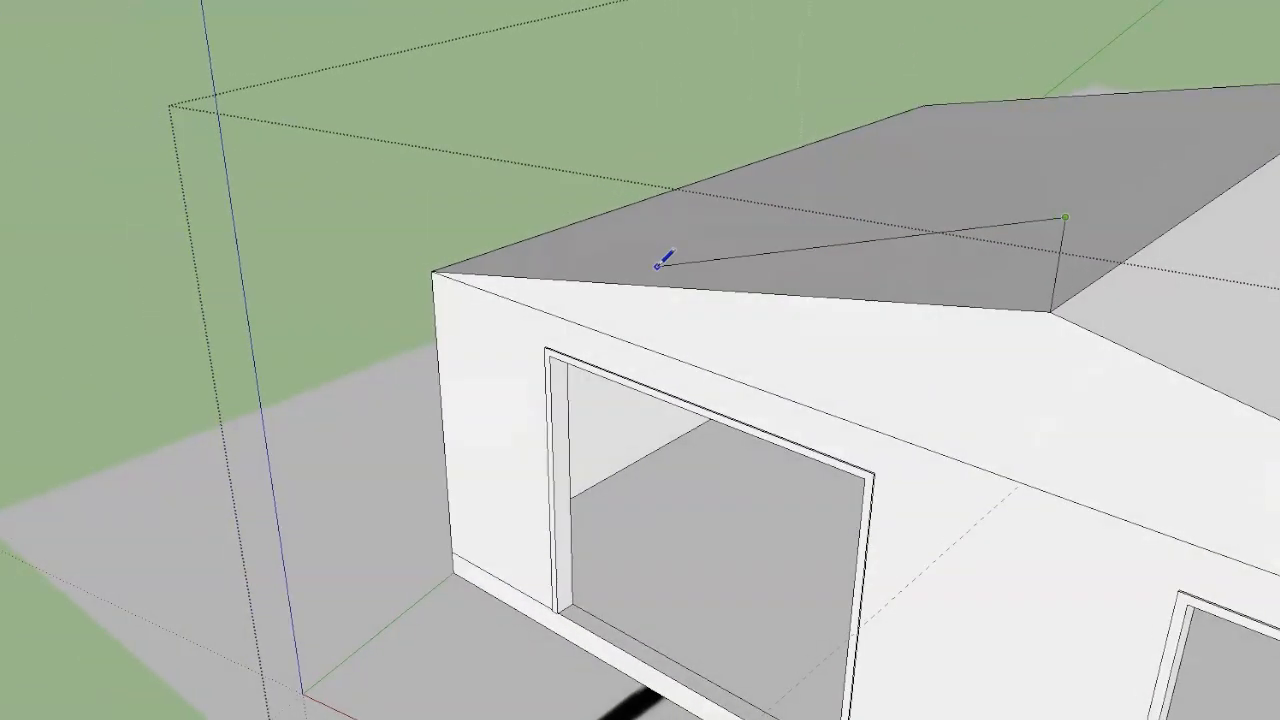
{"action": "left_click", "coordinate": [433, 271]}
Push/Pull the new triangle above the left roof slope along the ridge to the back end of the roof
{"action": "key", "text": "p"}
{"action": "middle_click_drag", "start_coordinate": [617, 297], "coordinate": [611, 291]}
{"action": "left_click", "coordinate": [612, 266]}
{"action": "middle_click_drag", "start_coordinate": [738, 248], "coordinate": [836, 300]}
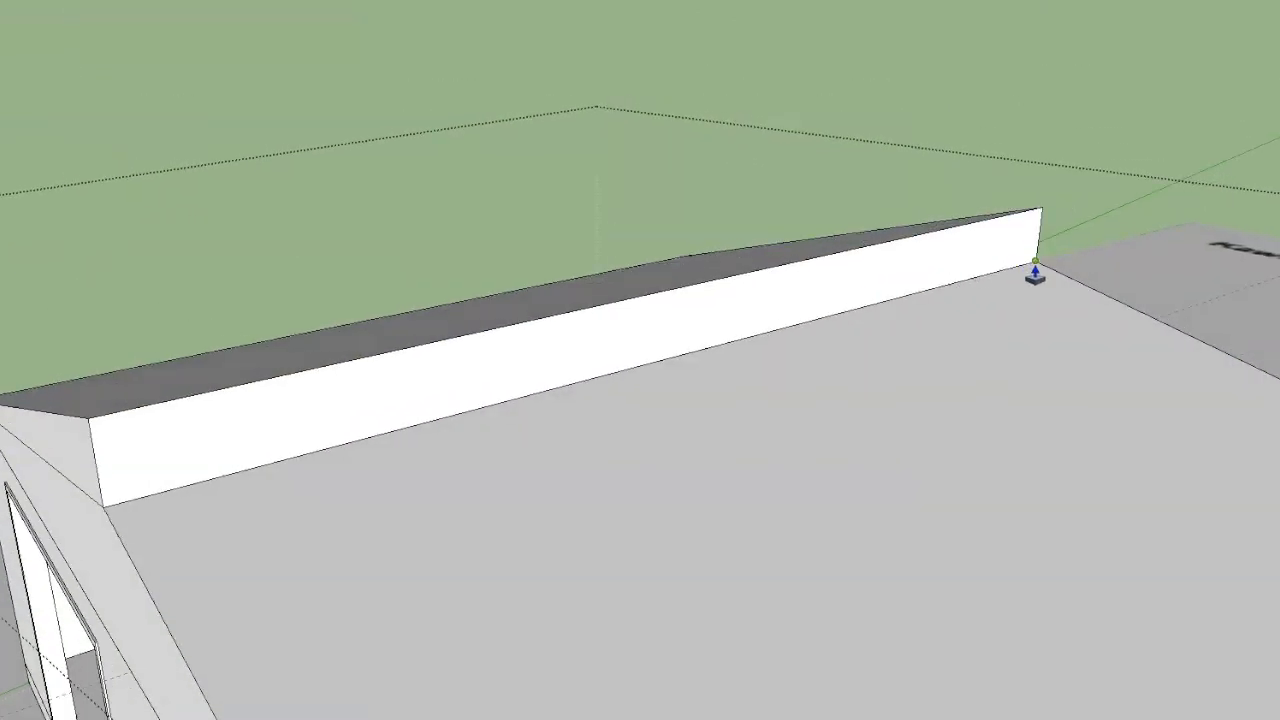
{"action": "left_click", "coordinate": [1035, 262]}
{"action": "key", "text": "space"}
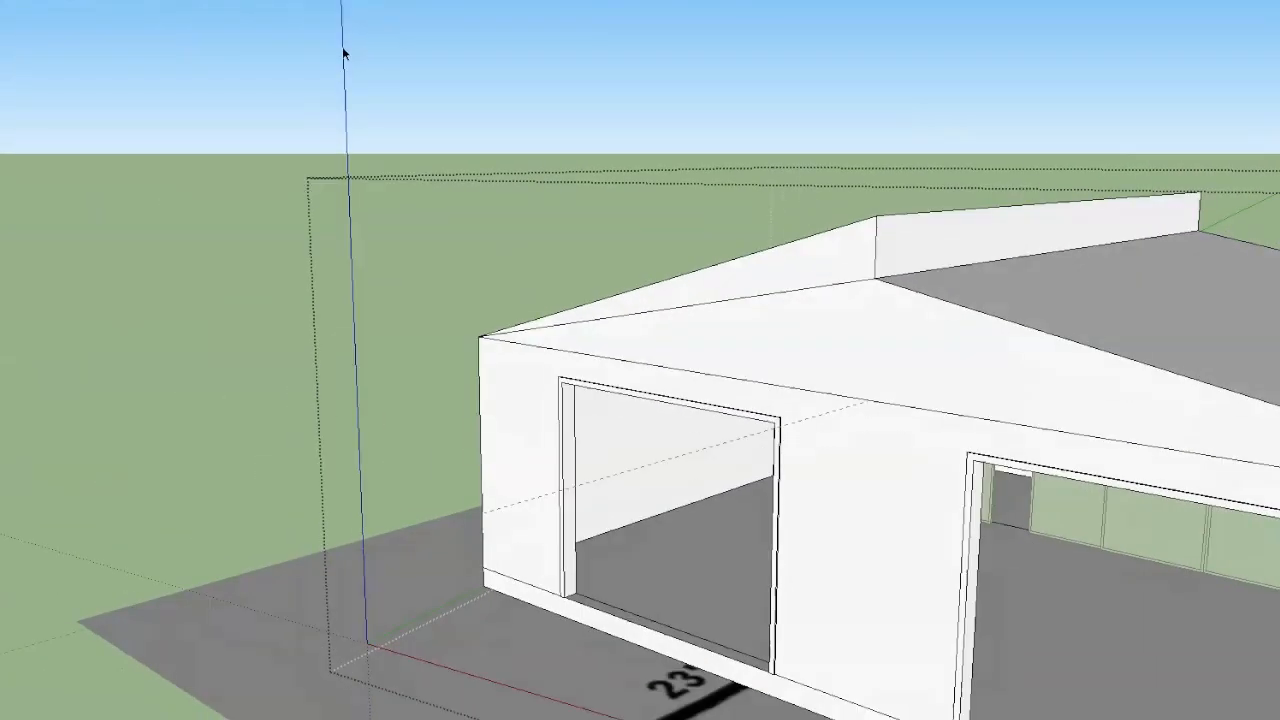
Erase the leftover seam lines across the front gable wall so it forms one continuous face
{"action": "middle_click_drag", "start_coordinate": [343, 48], "coordinate": [342, 52]}
{"action": "left_click", "coordinate": [765, 308]}
{"action": "middle_click_drag", "start_coordinate": [765, 308], "coordinate": [765, 308]}
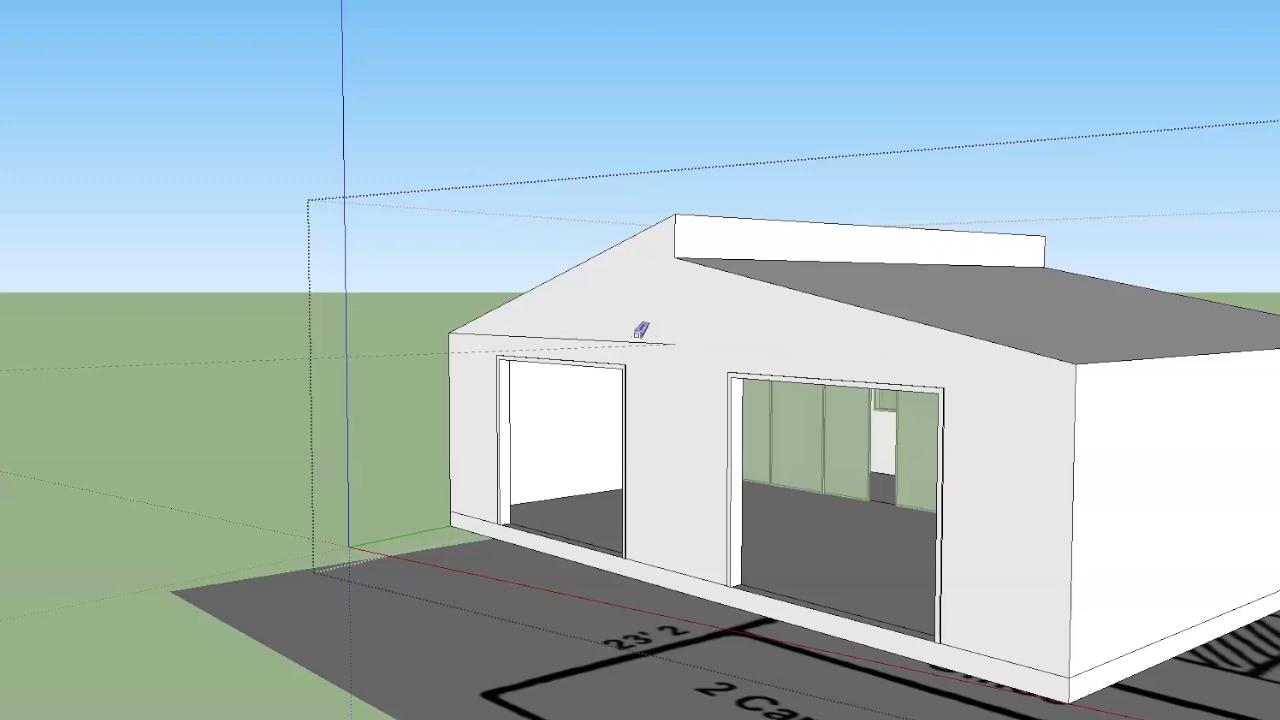
{"action": "middle_click_drag", "start_coordinate": [618, 341], "coordinate": [396, 333]}
{"action": "left_click_drag", "start_coordinate": [391, 355], "coordinate": [391, 355]}
{"action": "middle_click_drag", "start_coordinate": [391, 355], "coordinate": [424, 346]}
{"action": "key", "text": "space"}
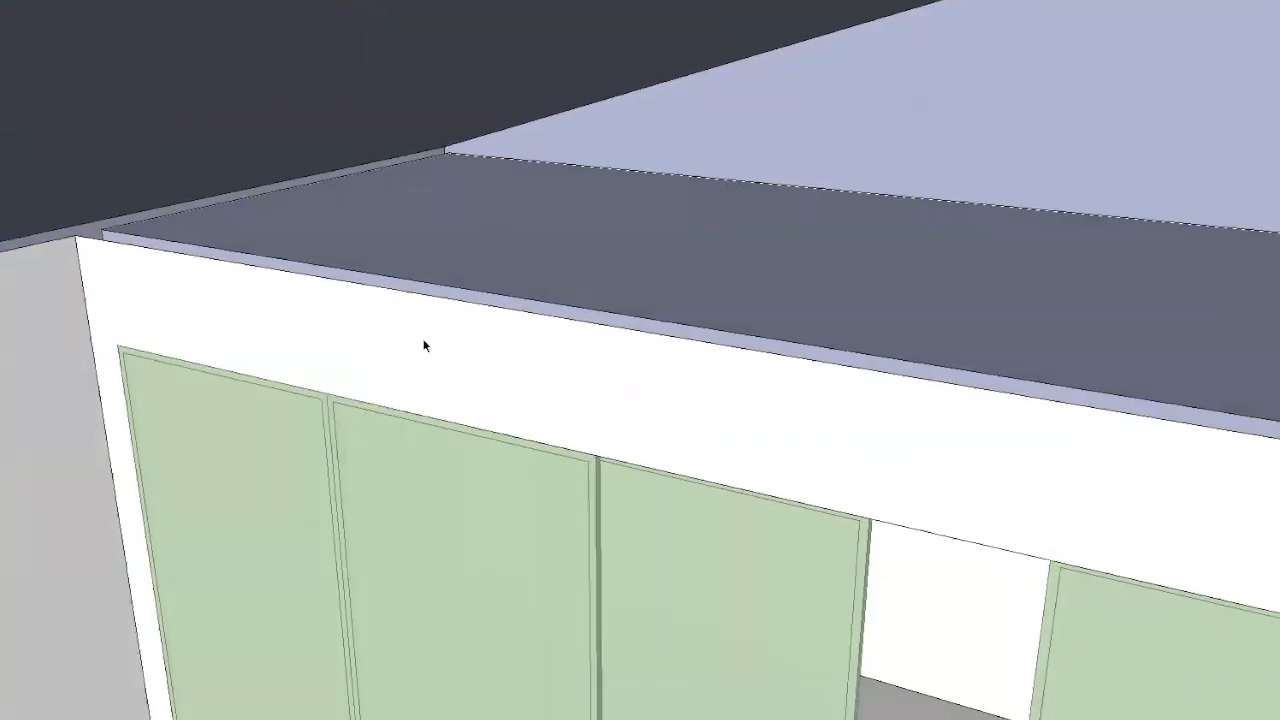
Remove the leftover flat ceiling in the garage and draw the inside face of the front gable wall up to the roof slope
{"action": "key", "text": "l"}
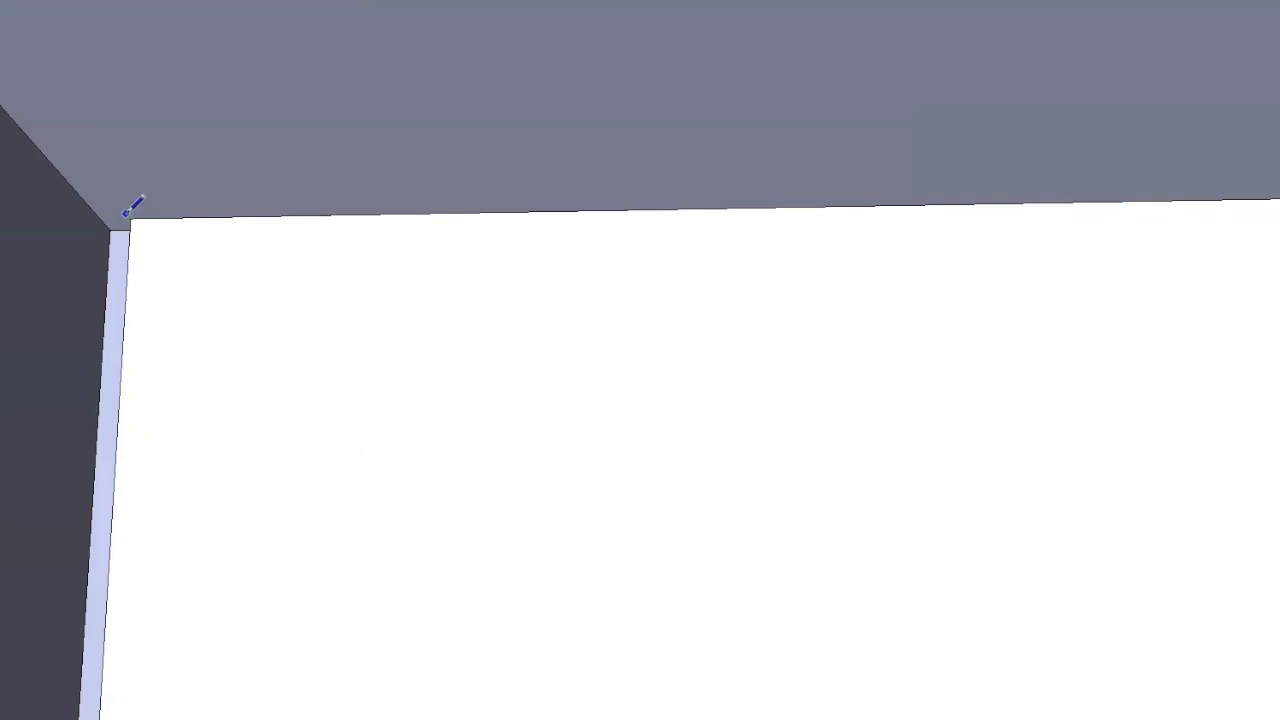
{"action": "middle_click_drag", "start_coordinate": [125, 214], "coordinate": [167, 222], "text": "shift"}
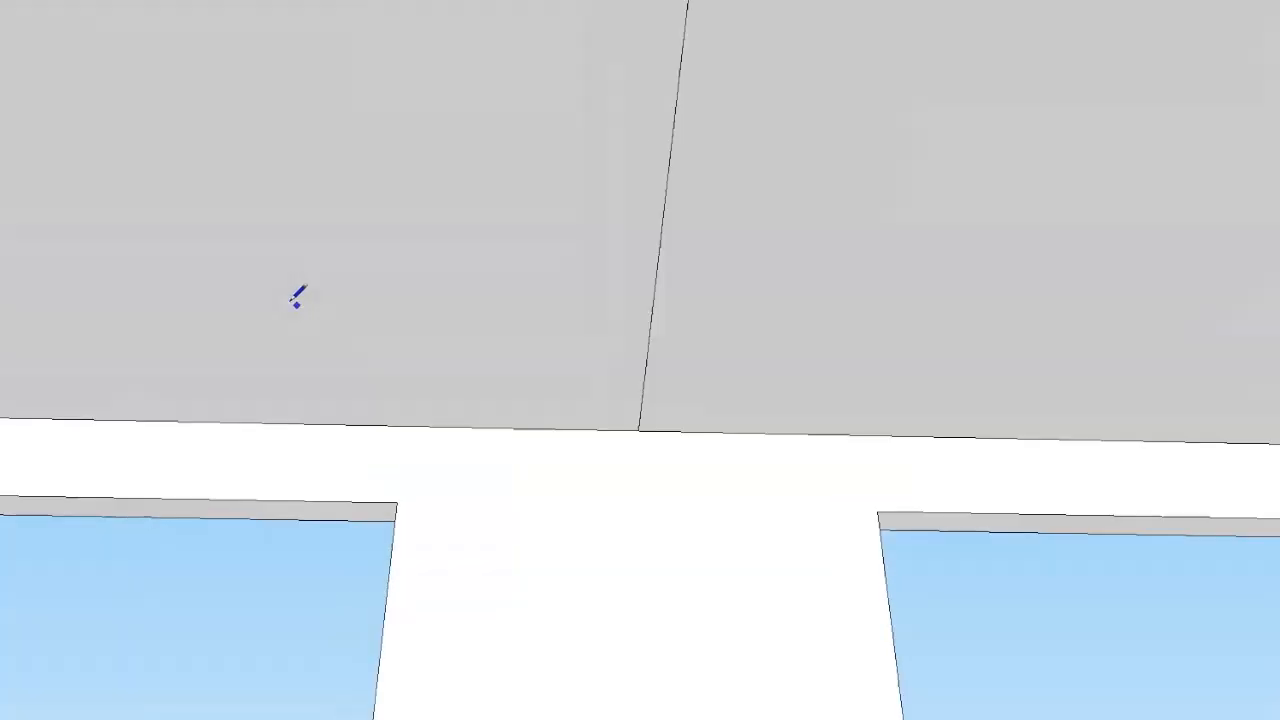
{"action": "key", "text": "space"}
{"action": "left_click", "coordinate": [577, 354]}
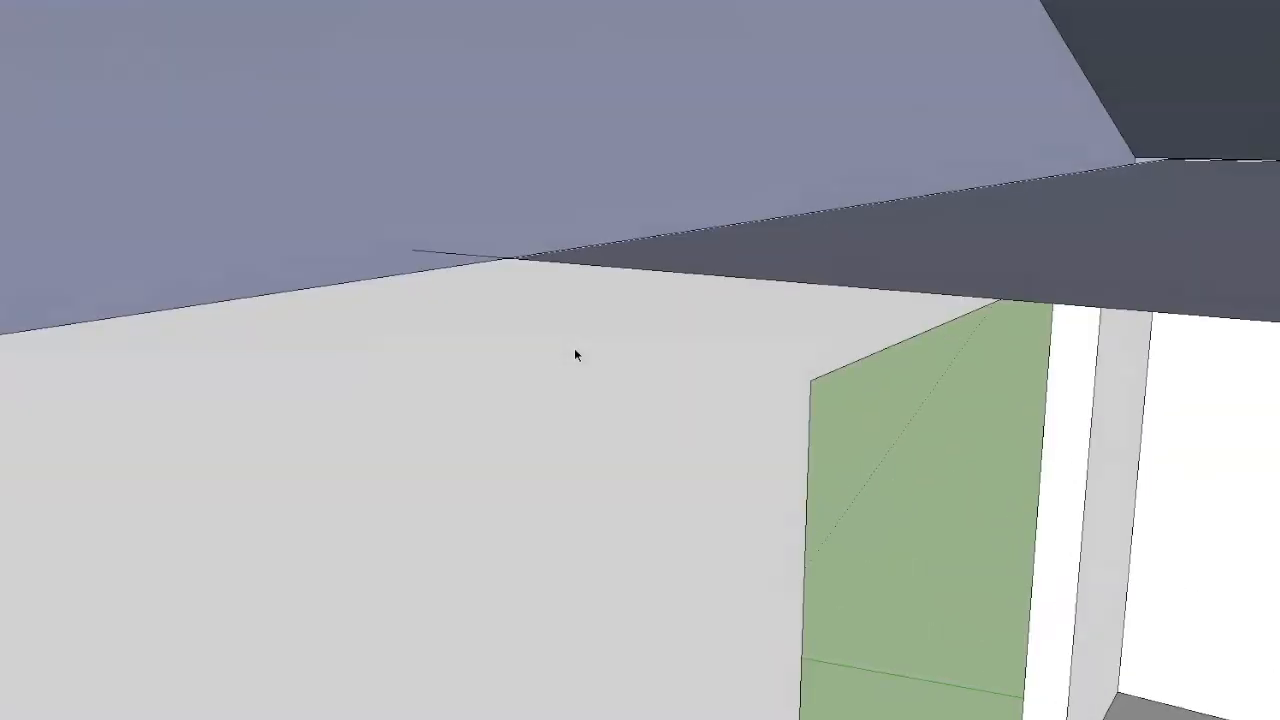
{"action": "key", "text": "l"}
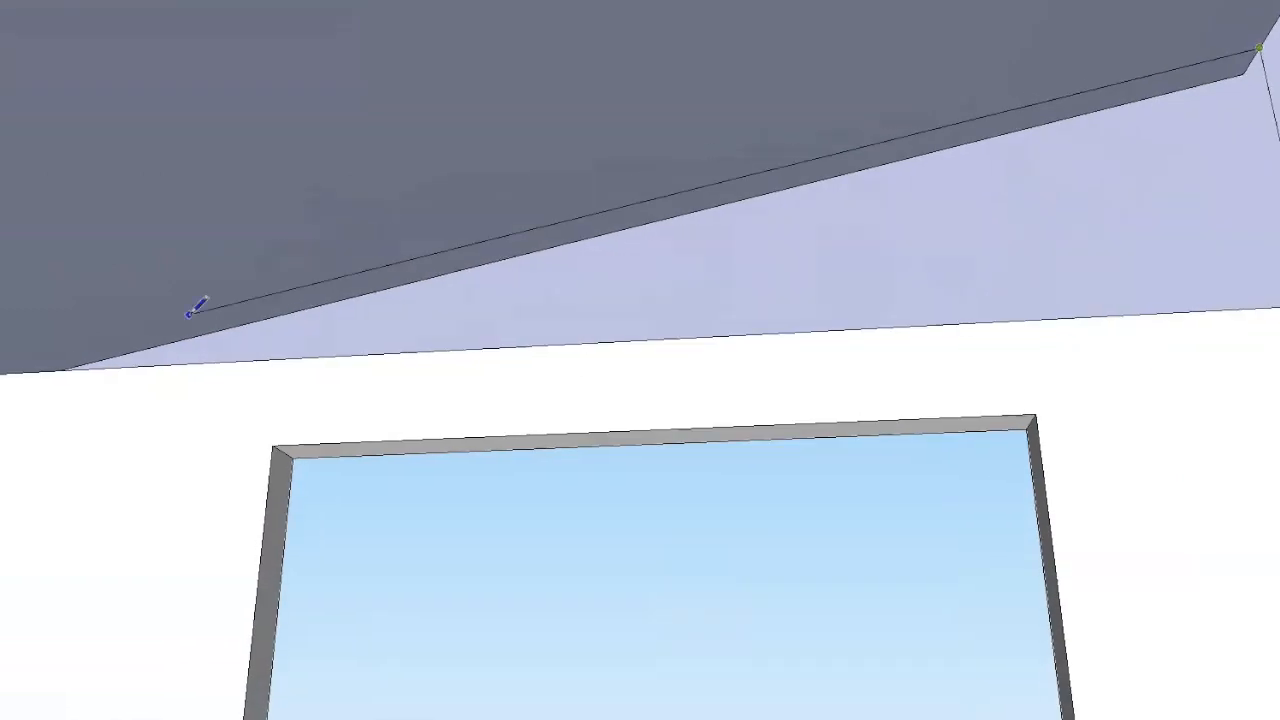
{"action": "left_click", "coordinate": [38, 374]}
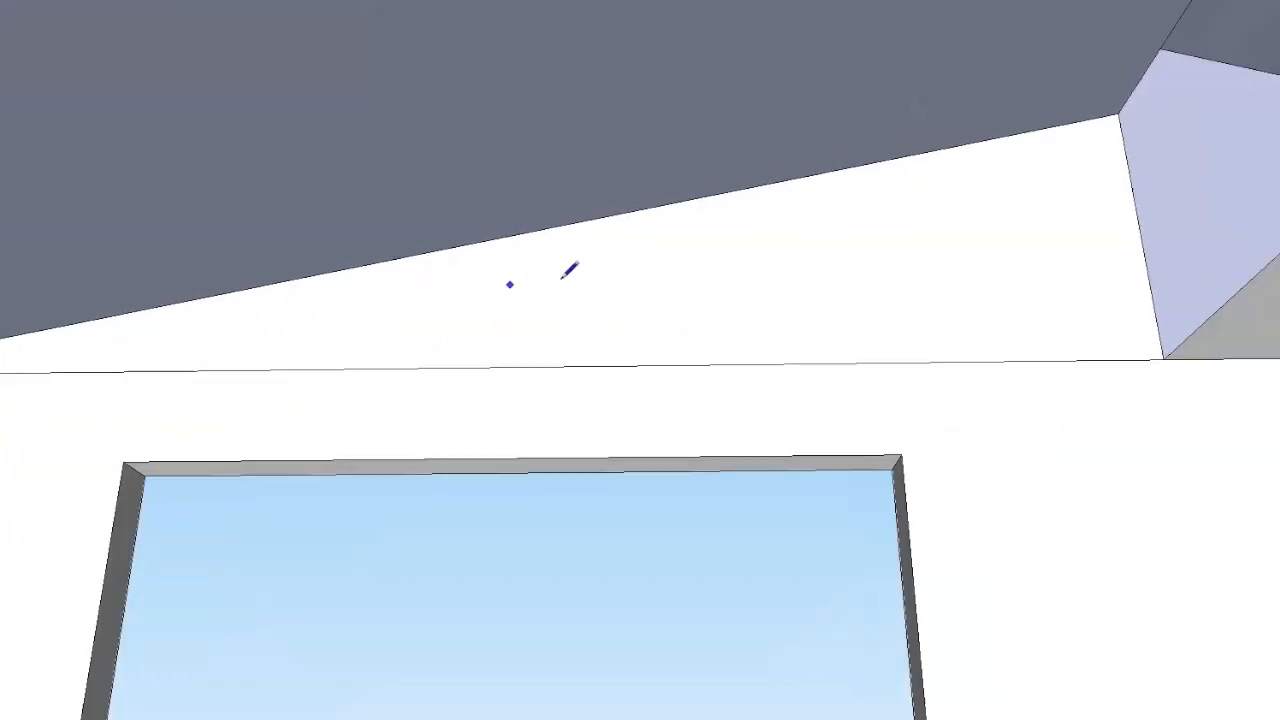
{"action": "key", "text": "space"}
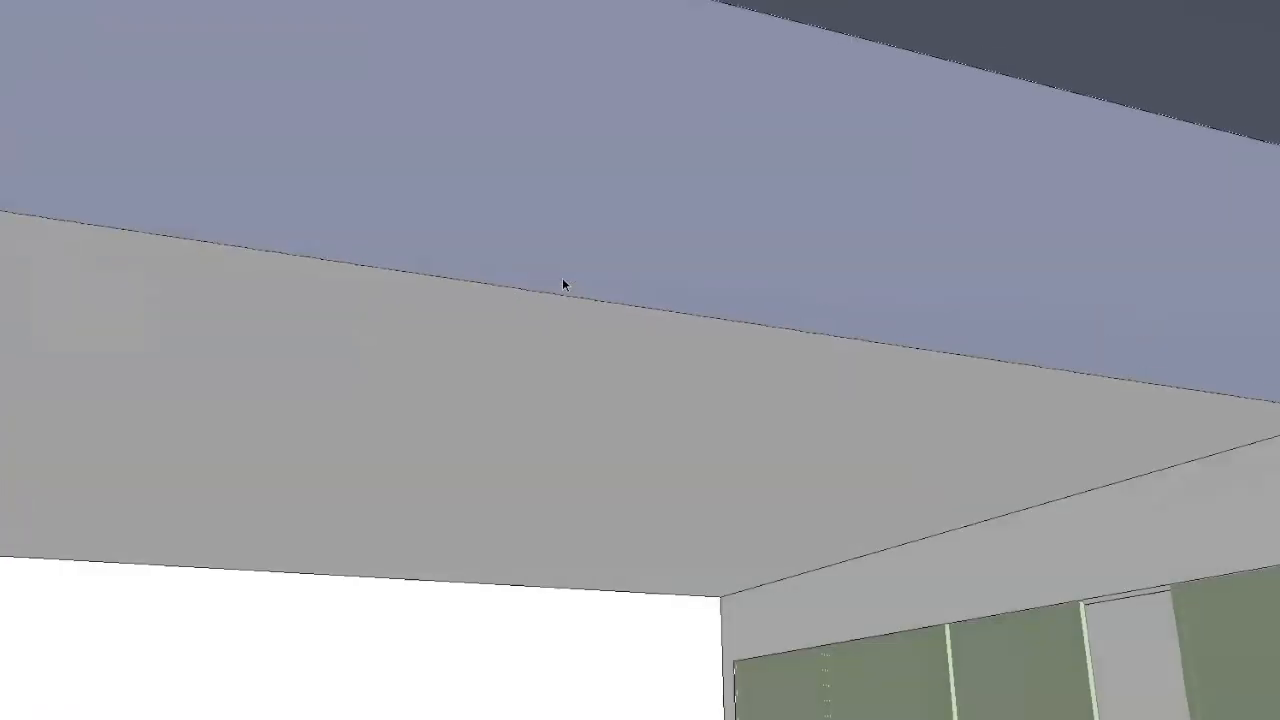
Extend the interior partition wall up to the sloped roof with lines and clear the remaining flat ceiling beside it
{"action": "key", "text": "l"}
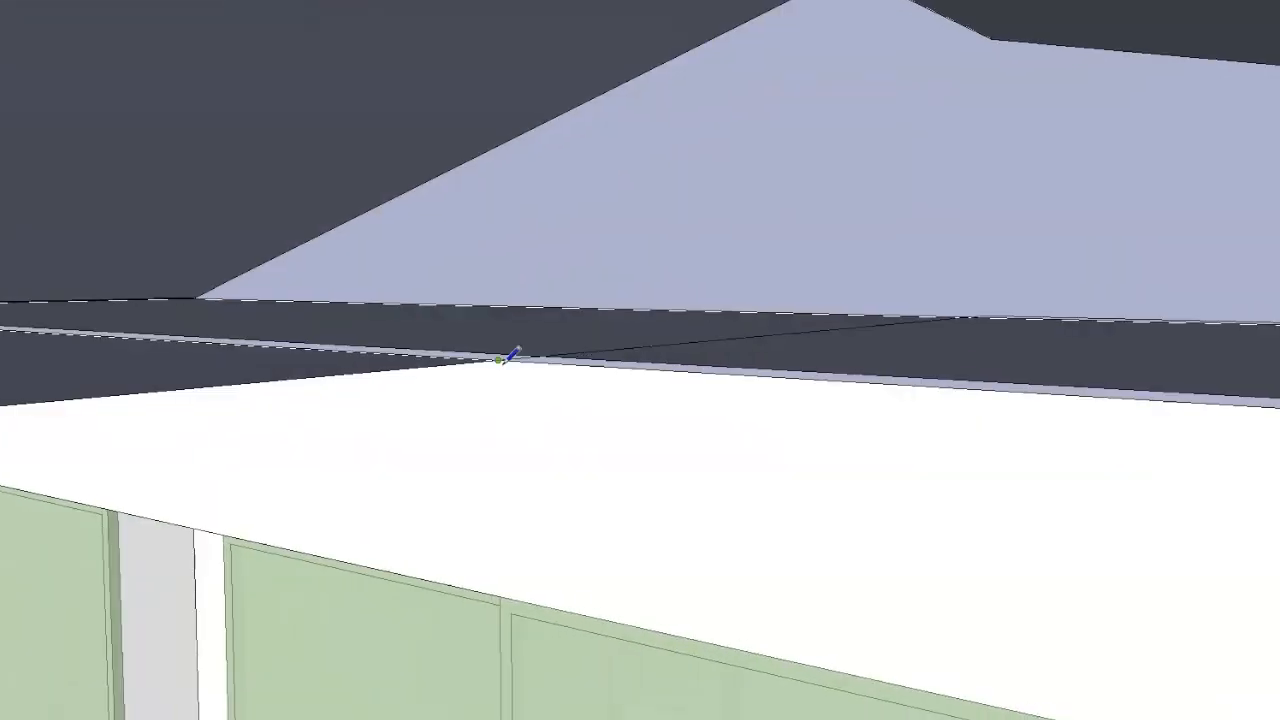
{"action": "left_click", "coordinate": [499, 359]}
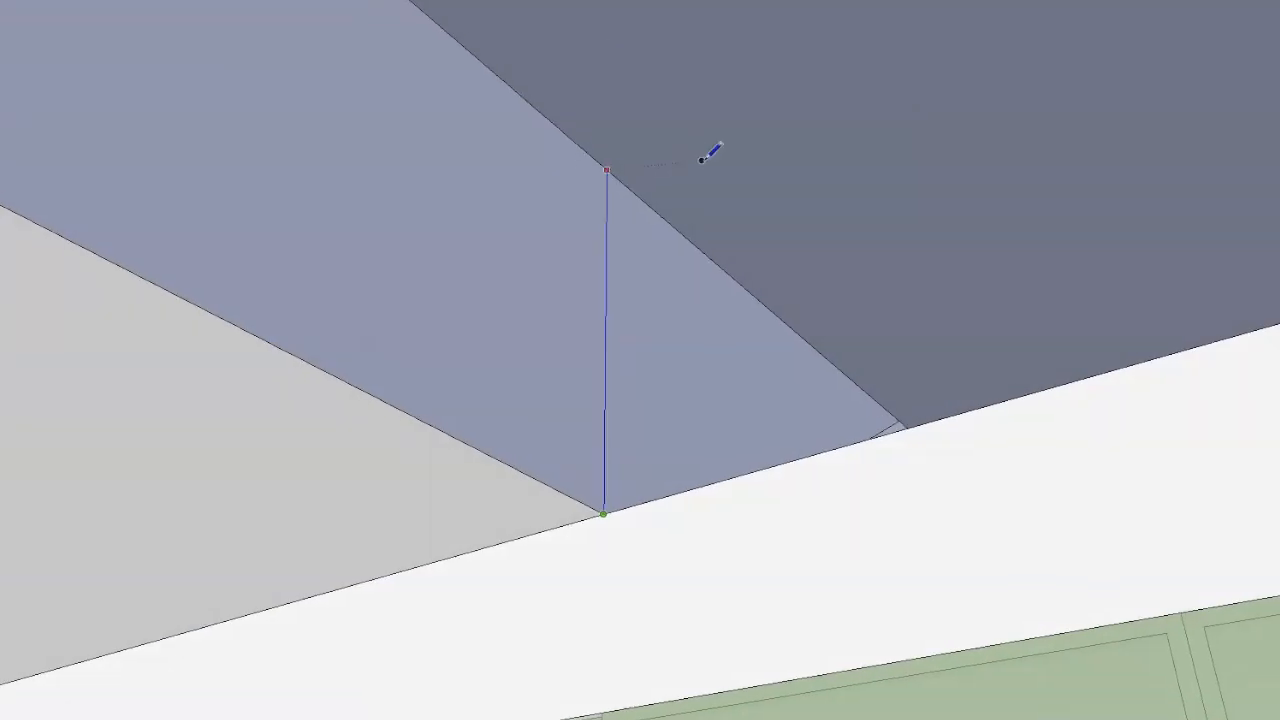
{"action": "left_click", "coordinate": [703, 159]}
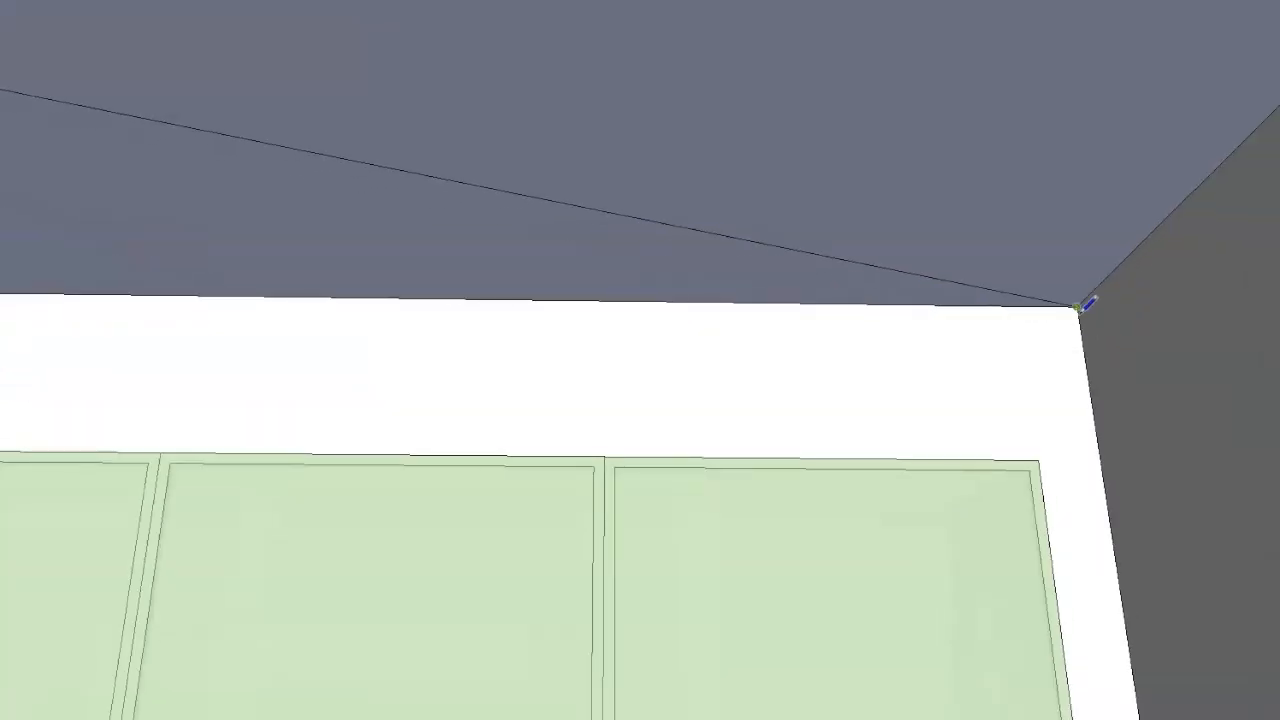
{"action": "left_click", "coordinate": [1079, 308]}
{"action": "key", "text": "space"}
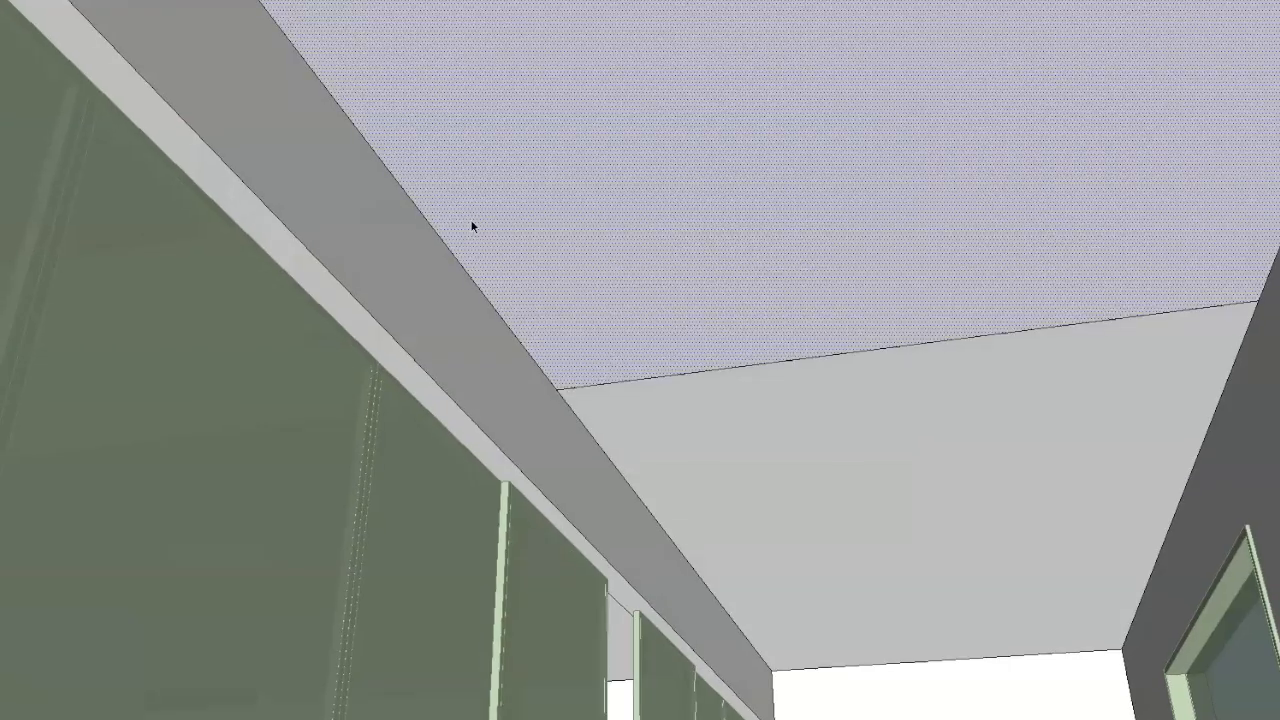
{"action": "key", "text": "l"}
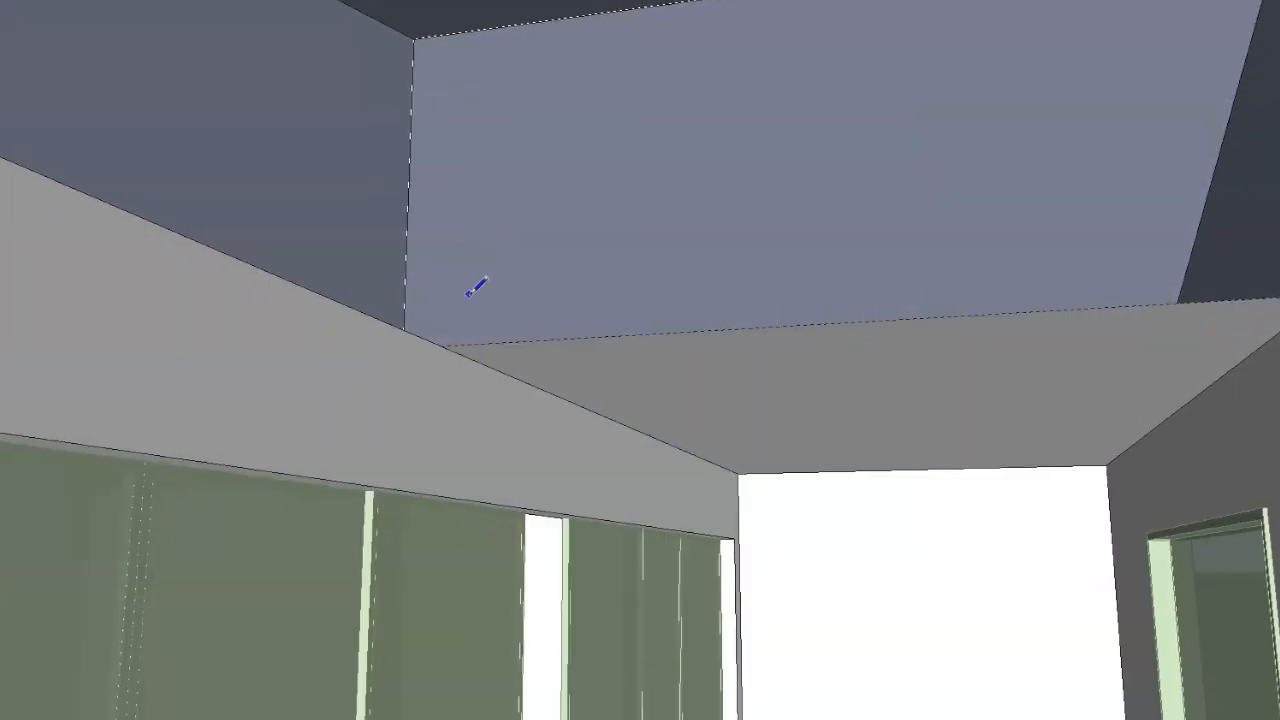
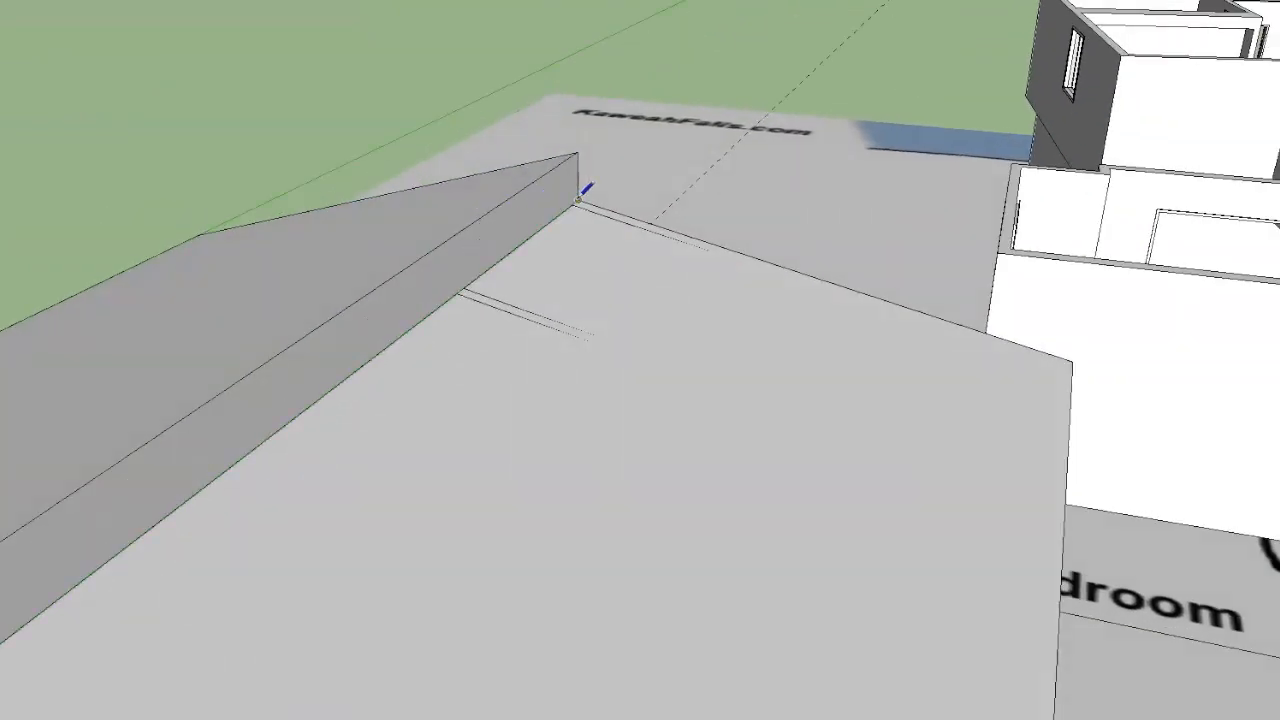
Trace the outline of the lower roof slope as a separate face and thicken it into a slab with Push/Pull
{"action": "middle_click_drag", "start_coordinate": [686, 204], "coordinate": [757, 503]}
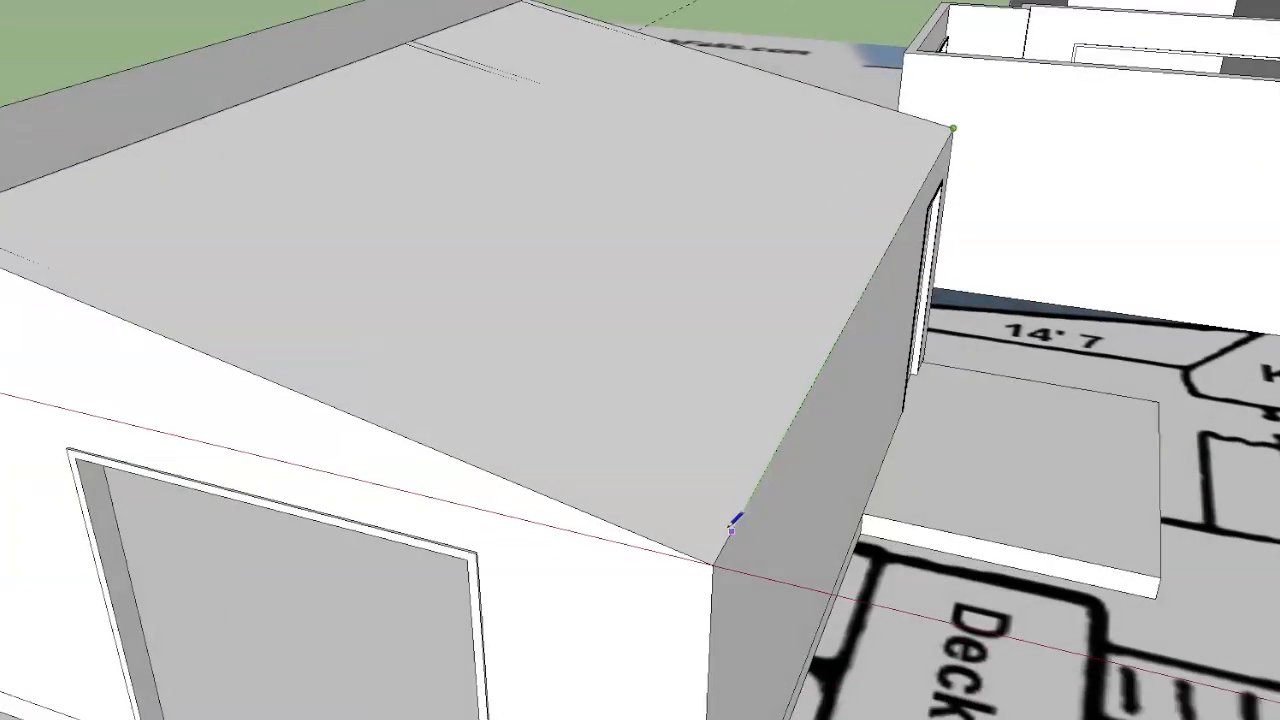
{"action": "scroll", "coordinate": [722, 553], "scroll_direction": "down", "scroll_amount": 2}
{"action": "middle_click_drag", "start_coordinate": [722, 553], "coordinate": [484, 364]}
{"action": "left_click", "coordinate": [325, 303]}
{"action": "scroll", "coordinate": [484, 366], "scroll_direction": "down", "scroll_amount": 3}
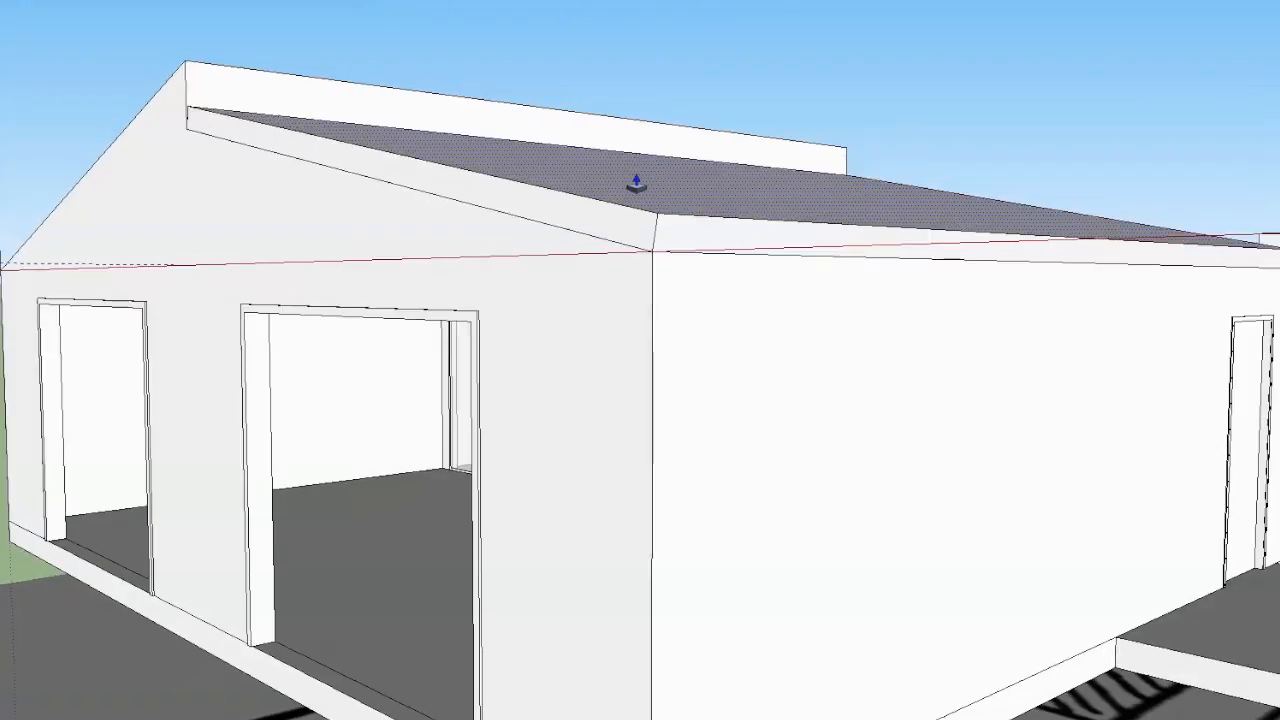
Push/Pull the roof slab's eave and front edge faces outward to form overhangs
{"action": "left_click_drag", "start_coordinate": [700, 235], "coordinate": [733, 244]}
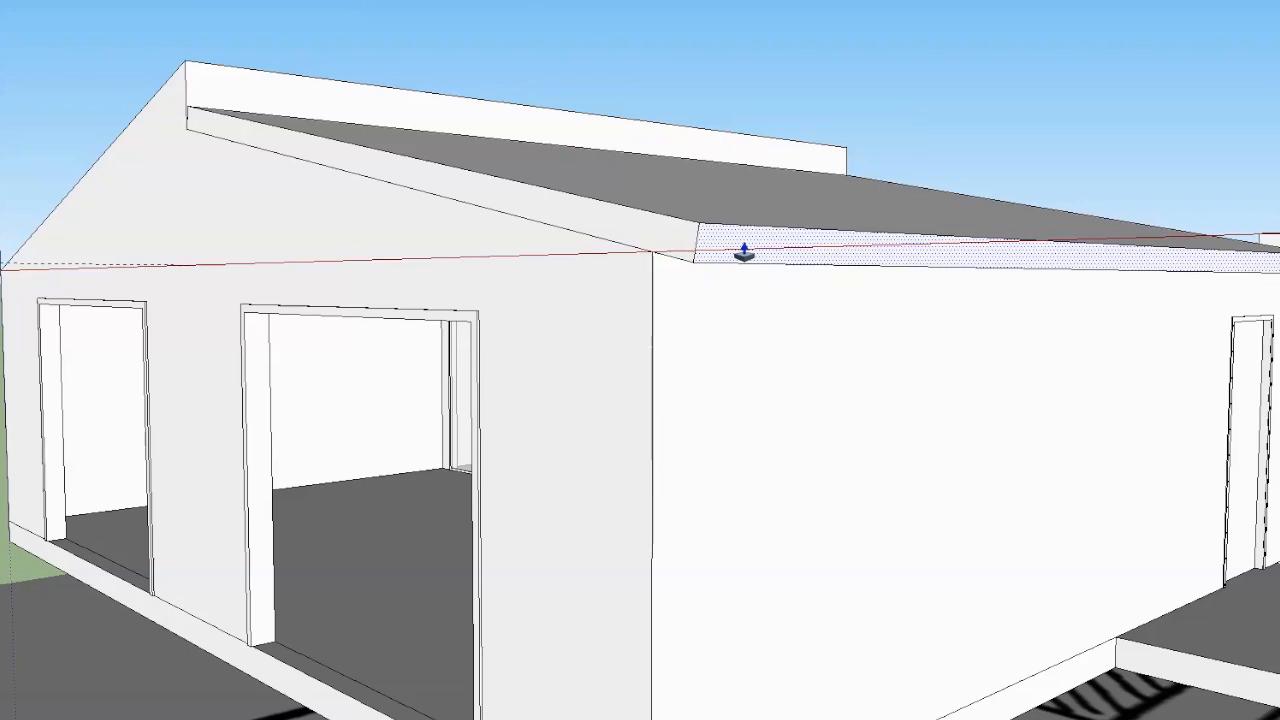
{"action": "left_click_drag", "start_coordinate": [674, 248], "coordinate": [641, 248]}
{"action": "middle_click_drag", "start_coordinate": [641, 248], "coordinate": [603, 226]}
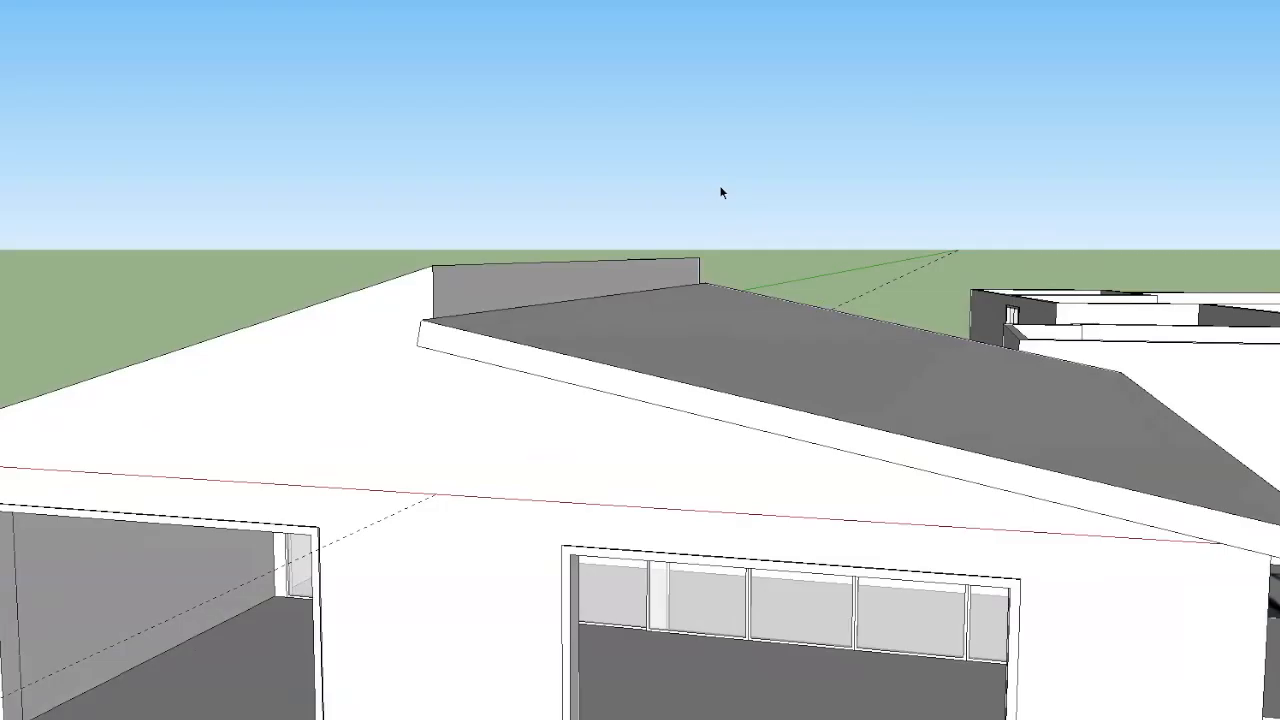
Draw lines closing the triangular gap between the upper end of the lower roof slab and the raised ridge wall
{"action": "middle_click_drag", "start_coordinate": [685, 220], "coordinate": [538, 245]}
{"action": "left_click", "coordinate": [538, 245]}
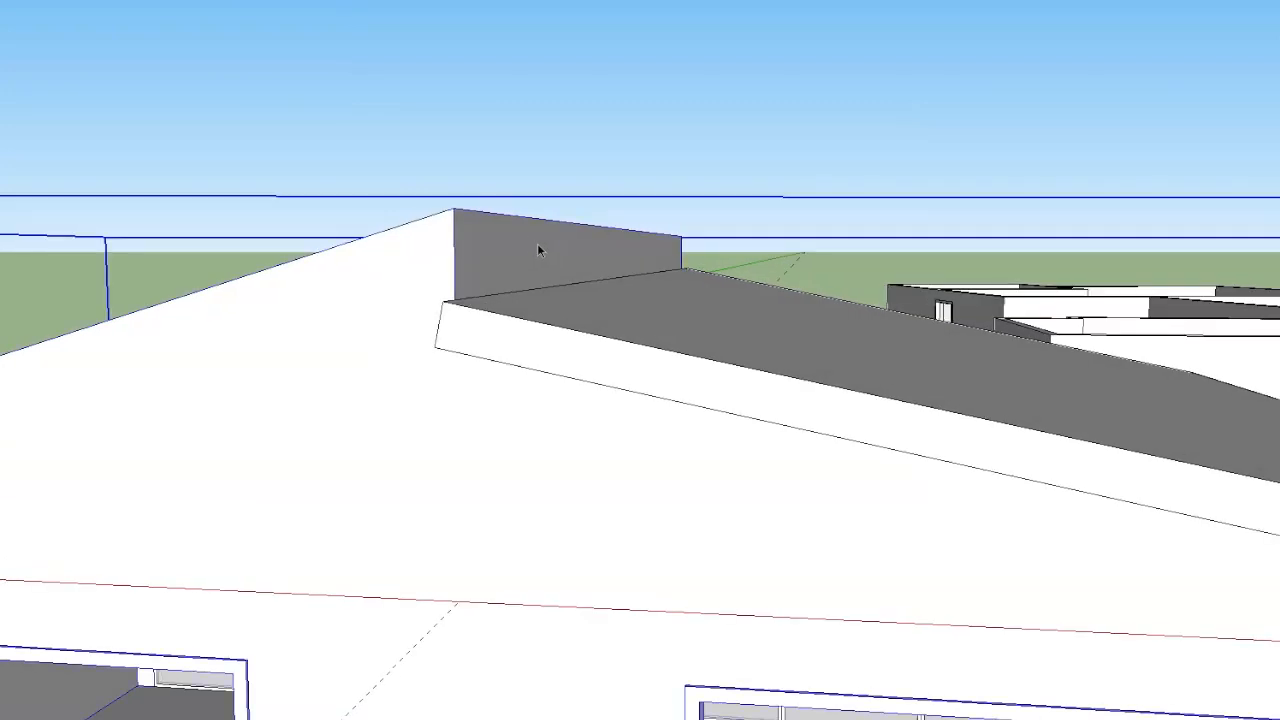
{"action": "left_click", "coordinate": [563, 124]}
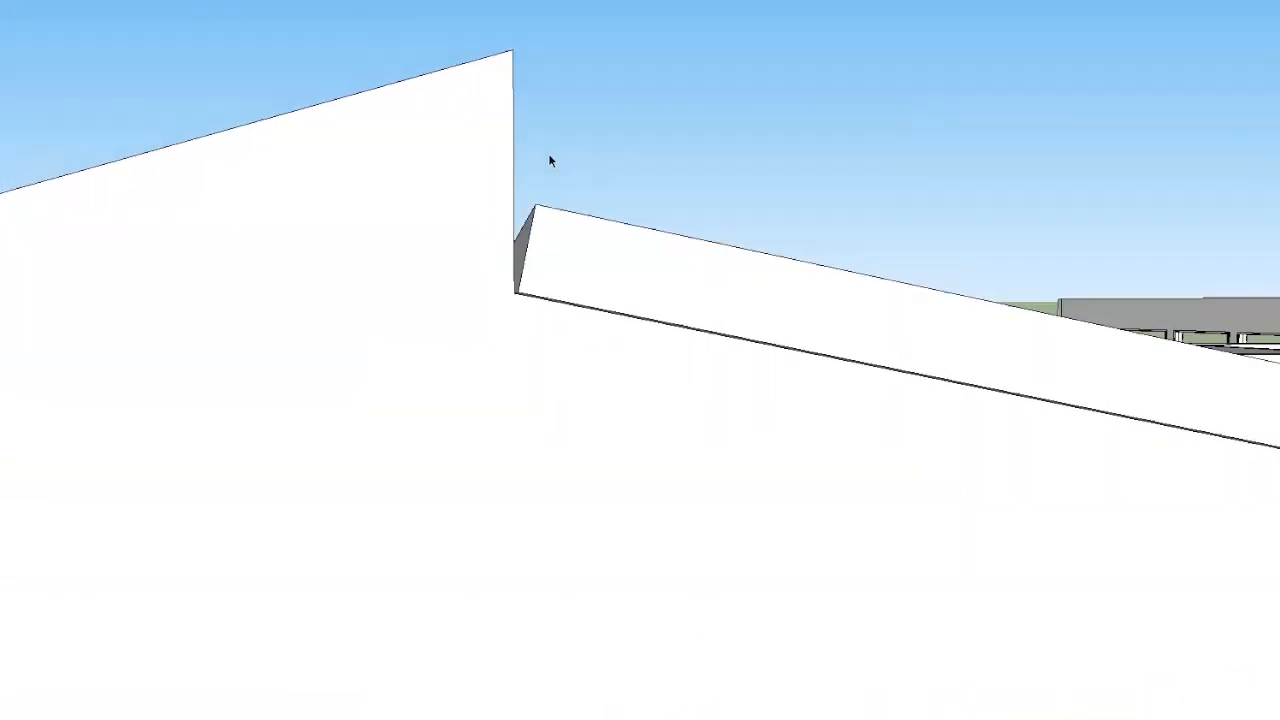
{"action": "key", "text": "l"}
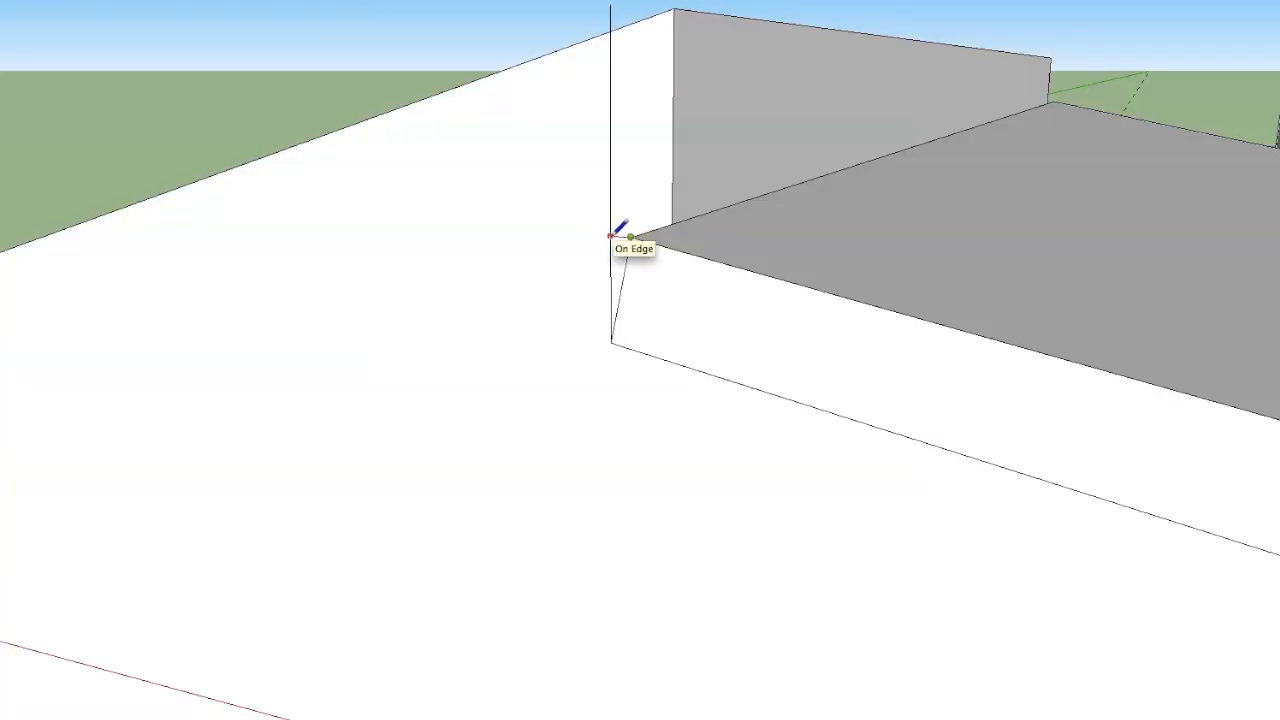
{"action": "scroll", "coordinate": [611, 236], "scroll_direction": "up", "scroll_amount": 5}
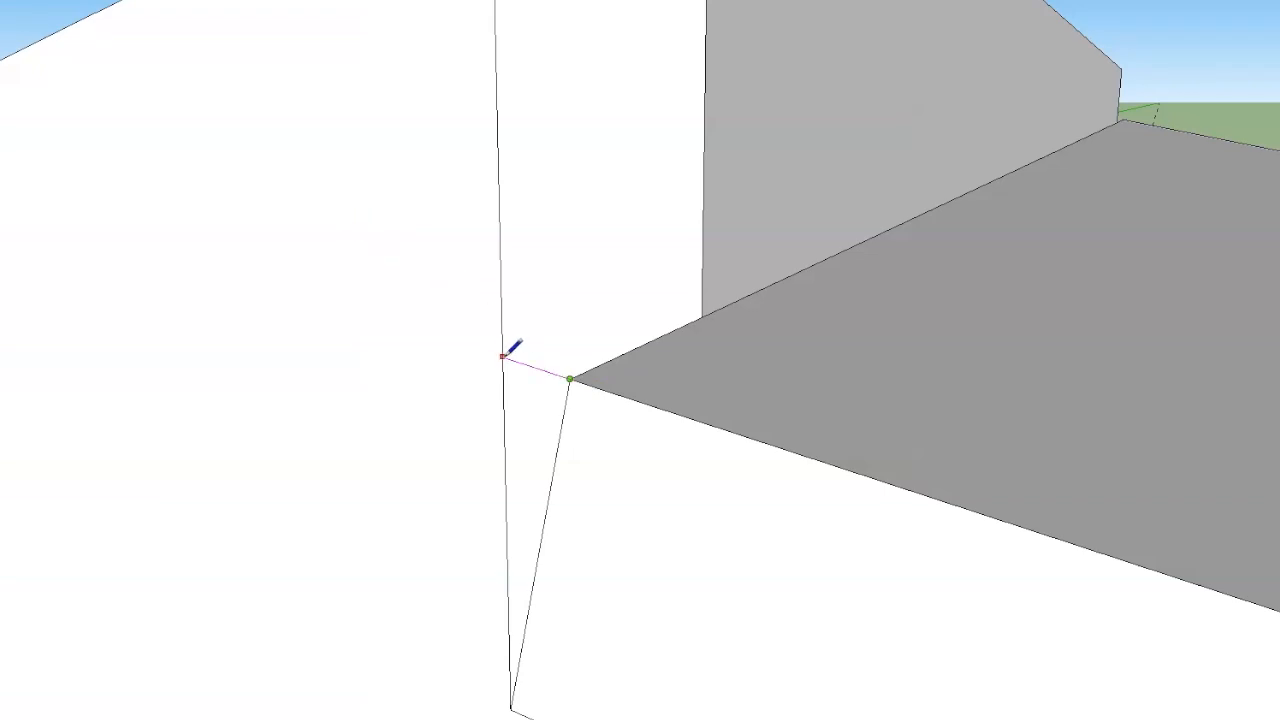
{"action": "scroll", "coordinate": [563, 575], "scroll_direction": "down", "scroll_amount": 3}
{"action": "key", "text": "space"}
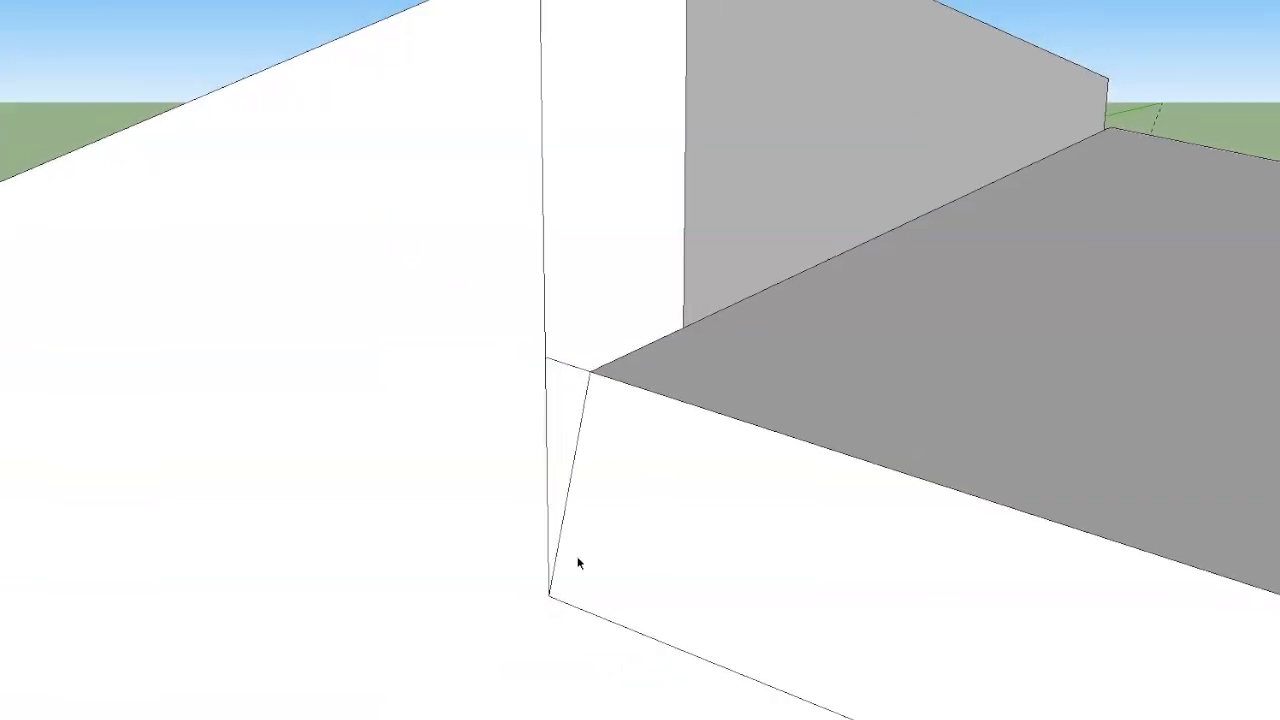
Push/Pull the triangular face along the full length of the ridge wall and erase the leftover construction edges
{"action": "scroll", "coordinate": [557, 455], "scroll_direction": "down", "scroll_amount": 5}
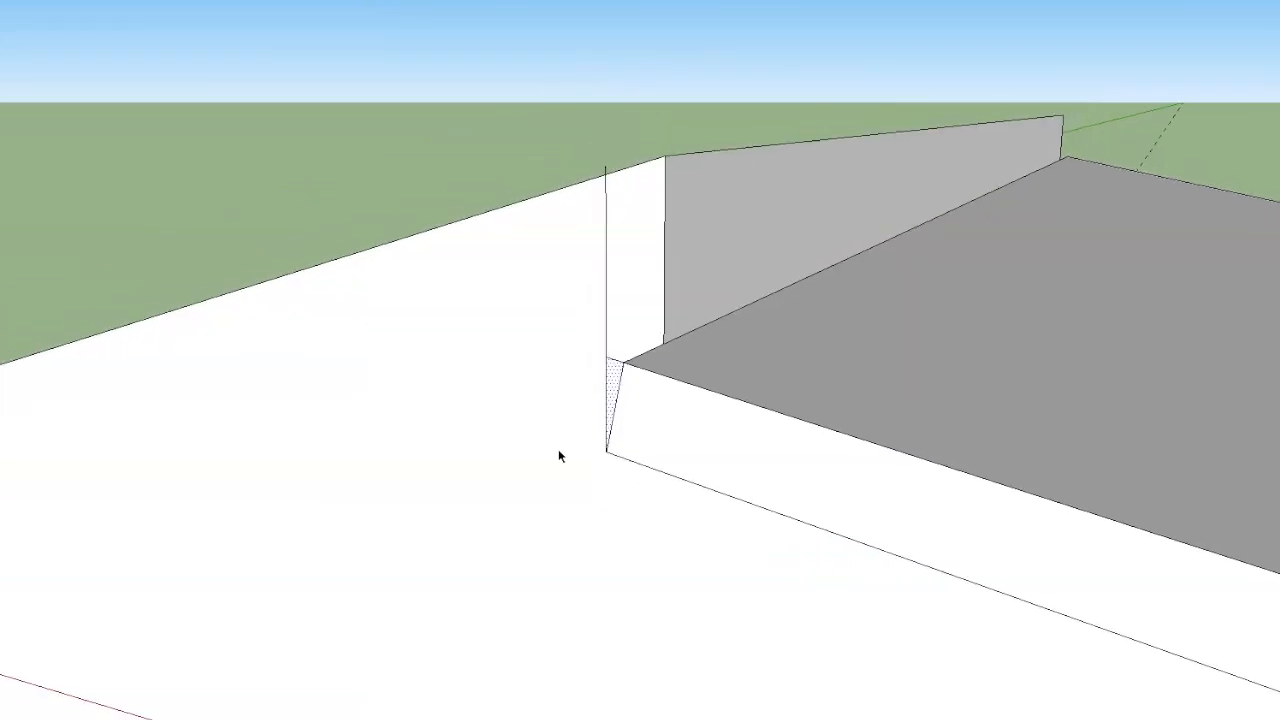
{"action": "key", "text": "e"}
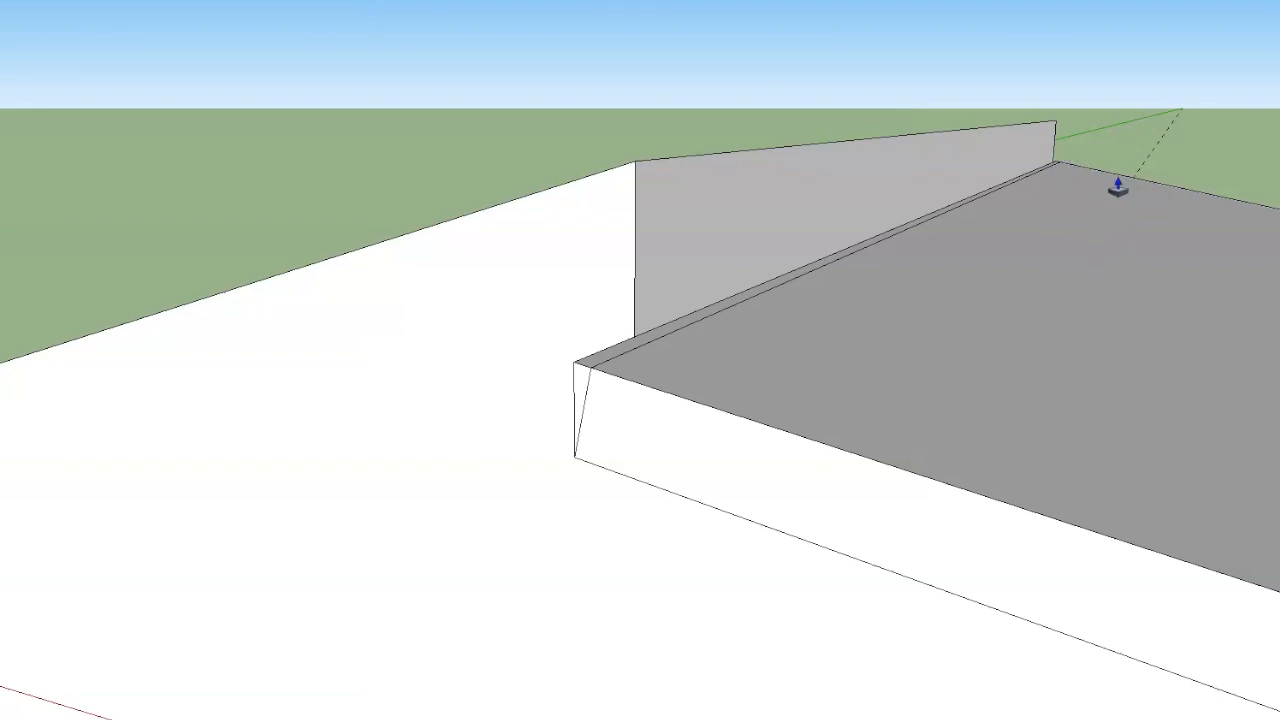
{"action": "key", "text": "e"}
{"action": "mouse_move", "coordinate": [591, 381]}
{"action": "middle_mouse_down"}
{"action": "mouse_move", "coordinate": [642, 374]}
{"action": "mouse_move", "coordinate": [730, 291]}
{"action": "middle_mouse_up"}
{"action": "middle_click_drag", "start_coordinate": [714, 232], "coordinate": [545, 399]}
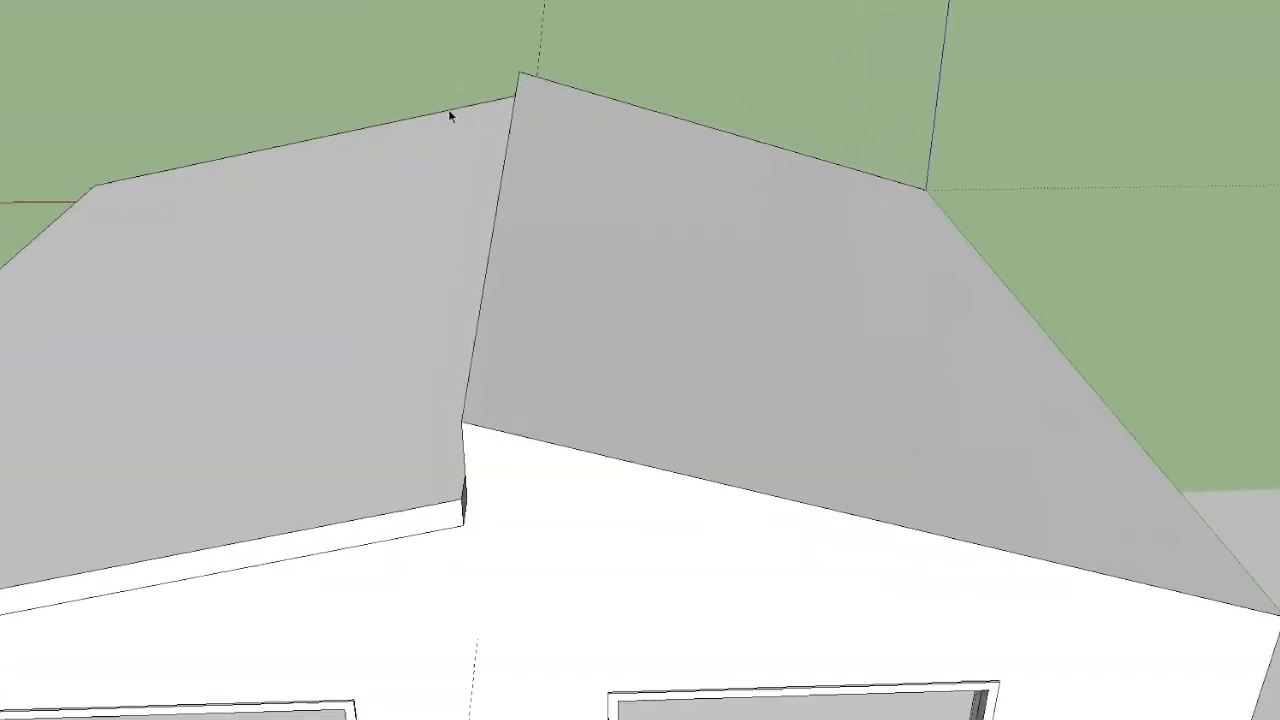
Trace and thicken the upper roof slope into a slab and Push/Pull its ridge end outward past the raised wall
{"action": "key", "text": "l"}
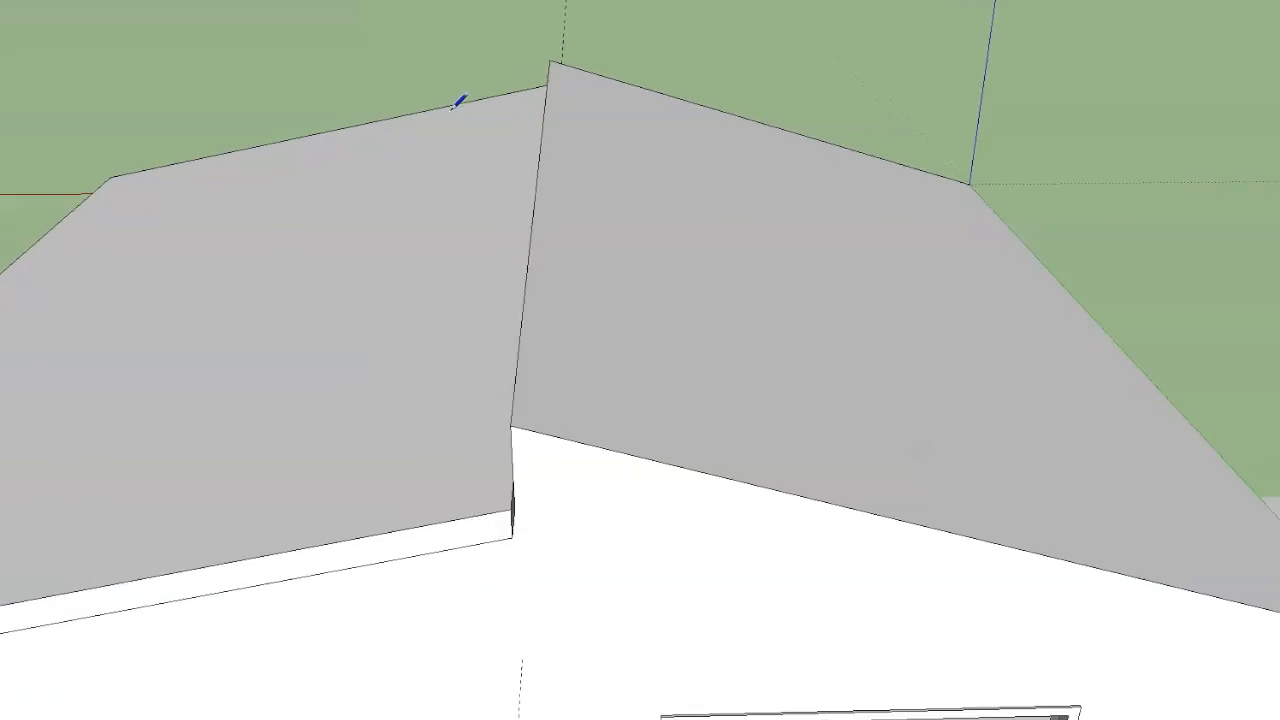
{"action": "left_click", "coordinate": [697, 418]}
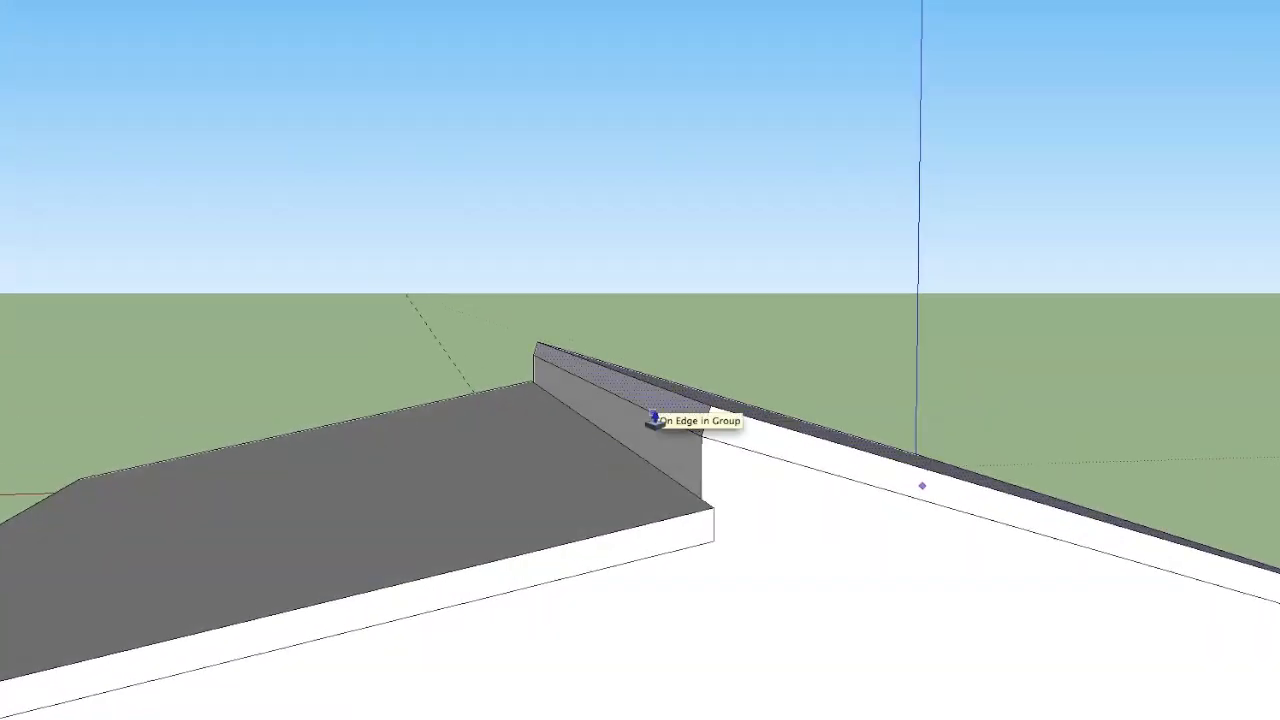
{"action": "left_click_drag", "start_coordinate": [655, 420], "coordinate": [517, 370]}
{"action": "key", "text": "ctrl+z"}
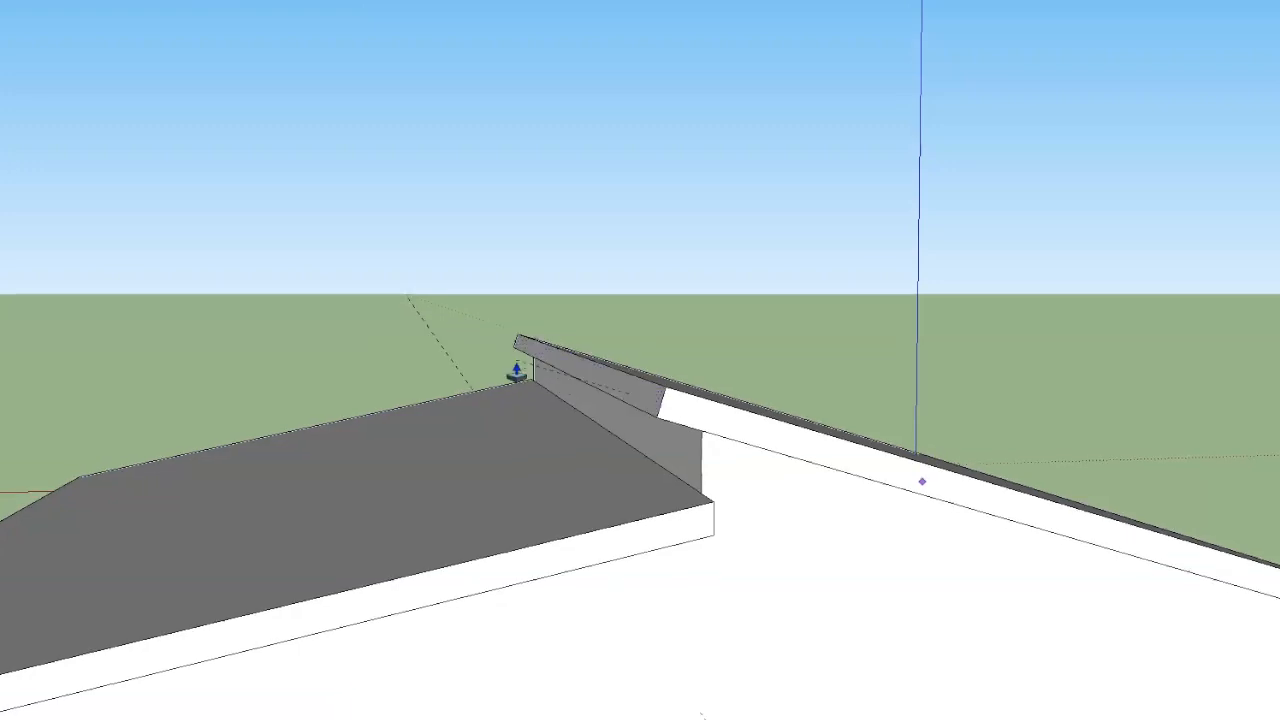
Push/Pull the upper roof slab's gable and eave faces outward to form overhangs around the garage
{"action": "left_click", "coordinate": [665, 356]}
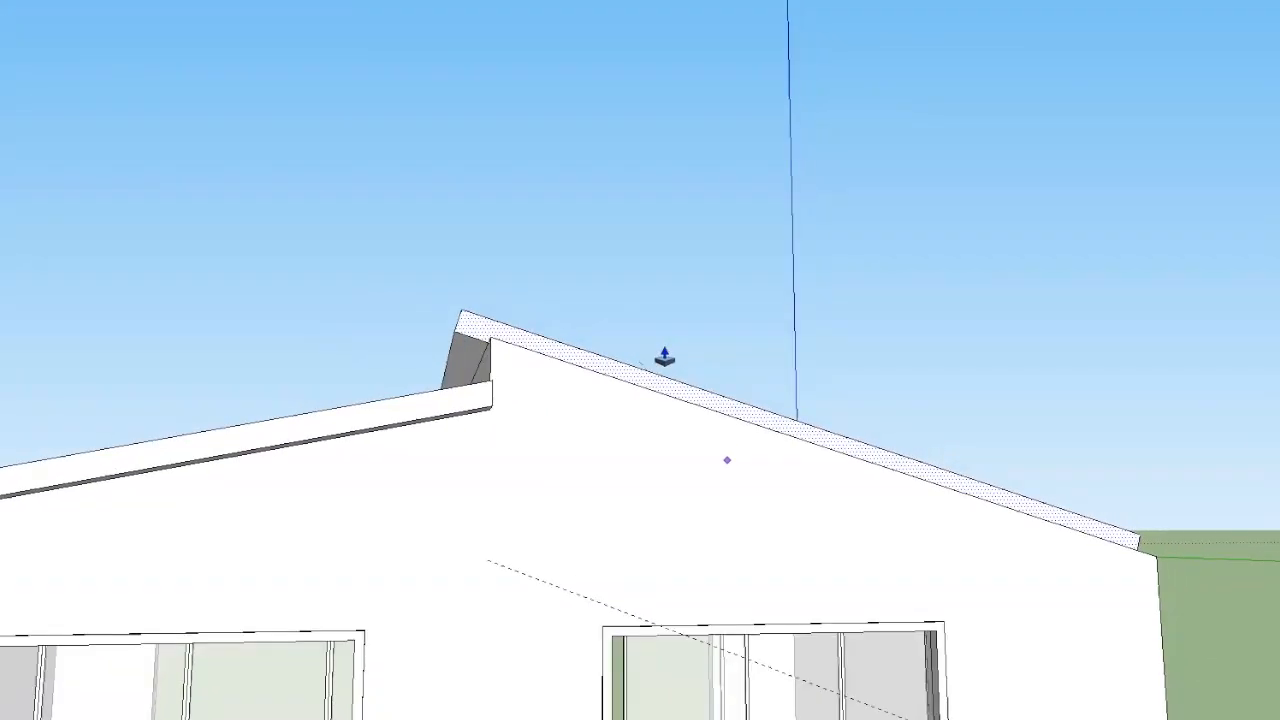
{"action": "left_click_drag", "start_coordinate": [641, 380], "coordinate": [661, 366]}
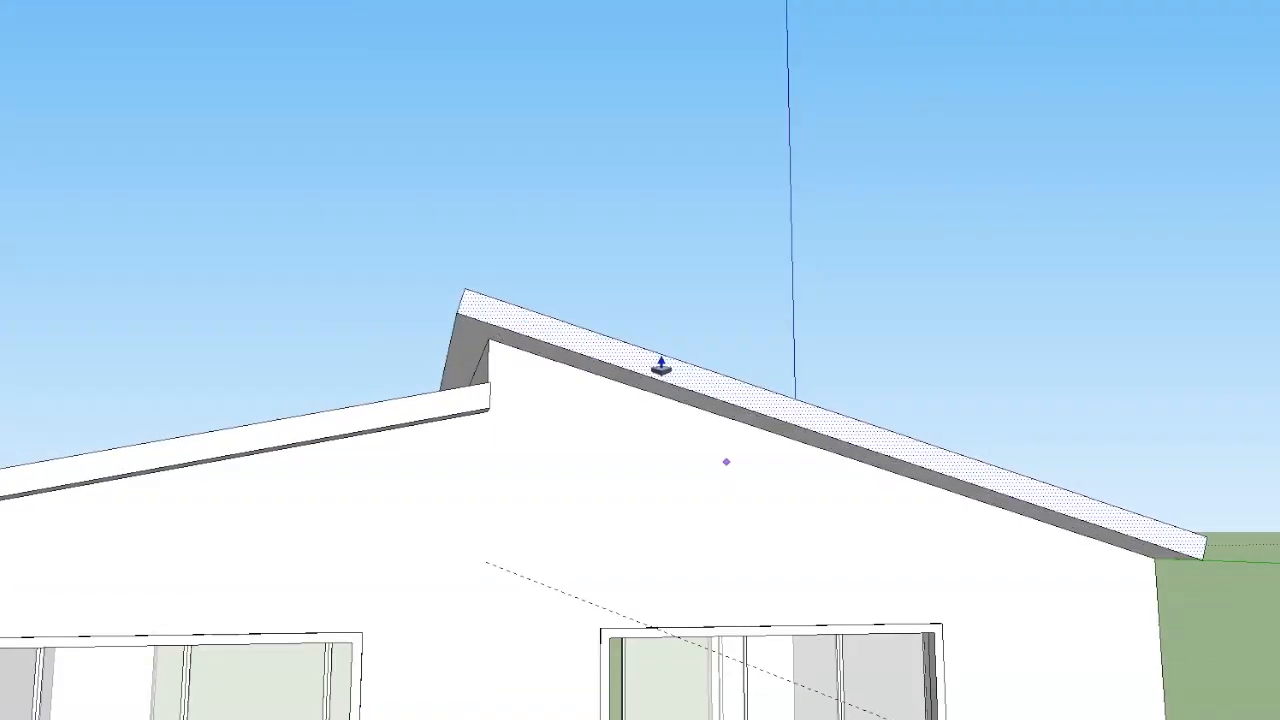
{"action": "key", "text": "Return"}
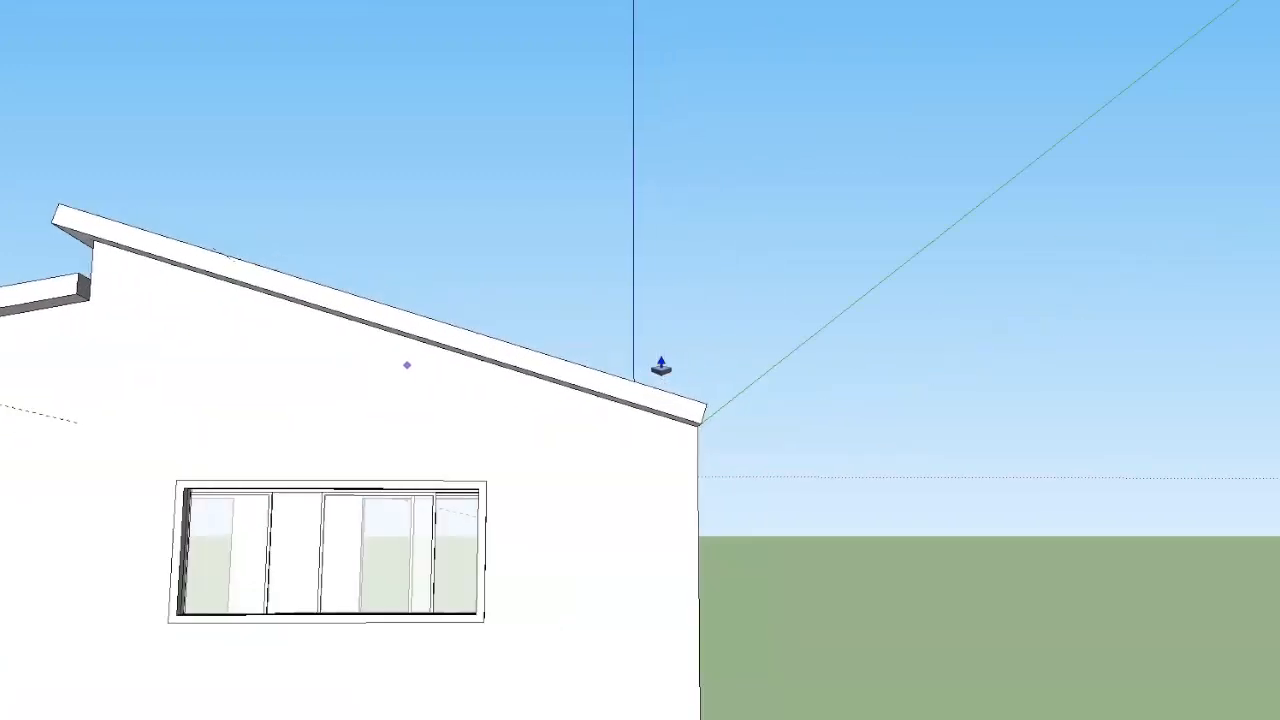
{"action": "middle_click_drag", "start_coordinate": [661, 366], "coordinate": [486, 383]}
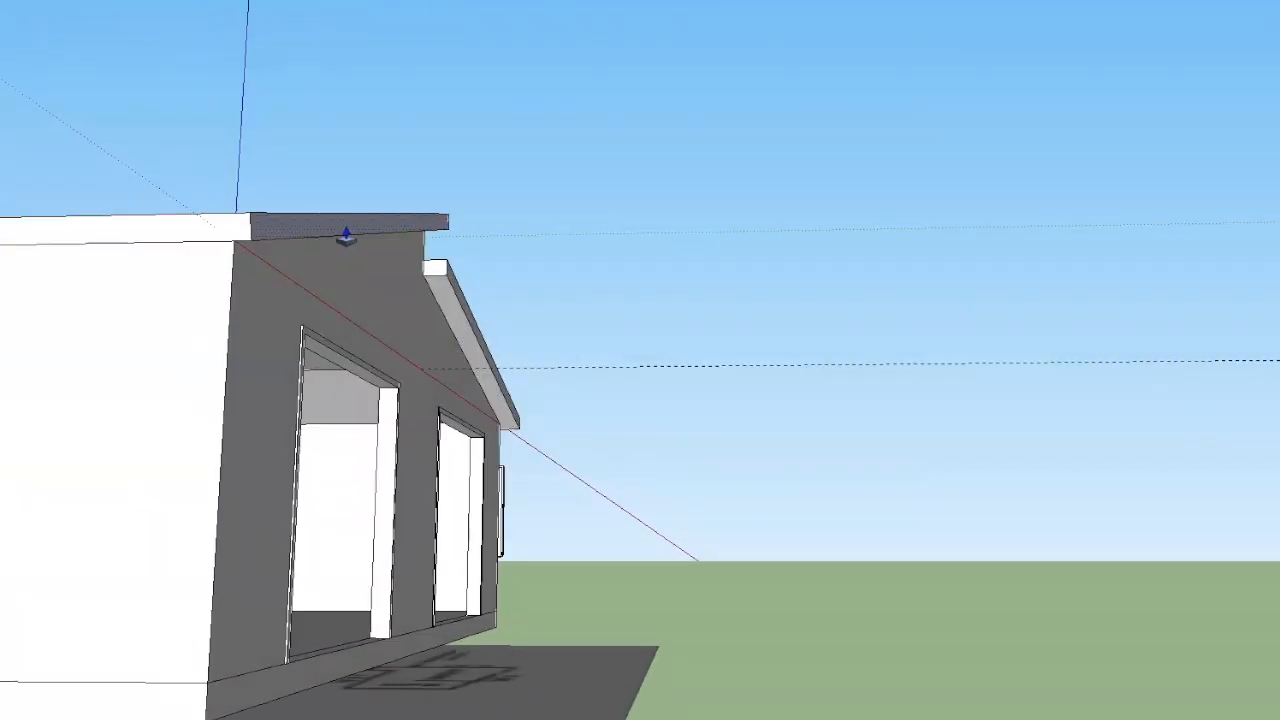
{"action": "left_click", "coordinate": [353, 228]}
{"action": "key", "text": "space"}
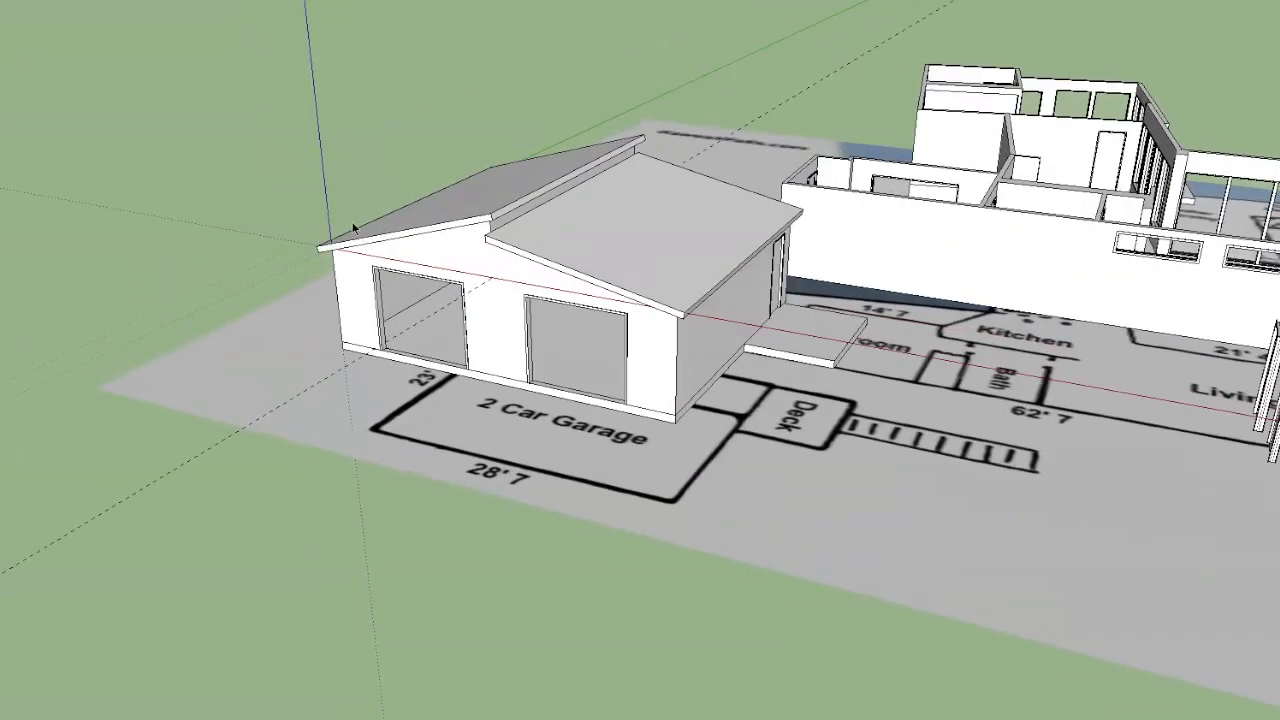
Make the lower garage roof slab a group and the upper roof slab another group
{"action": "left_click", "coordinate": [643, 257]}
{"action": "right_click", "coordinate": [643, 258]}
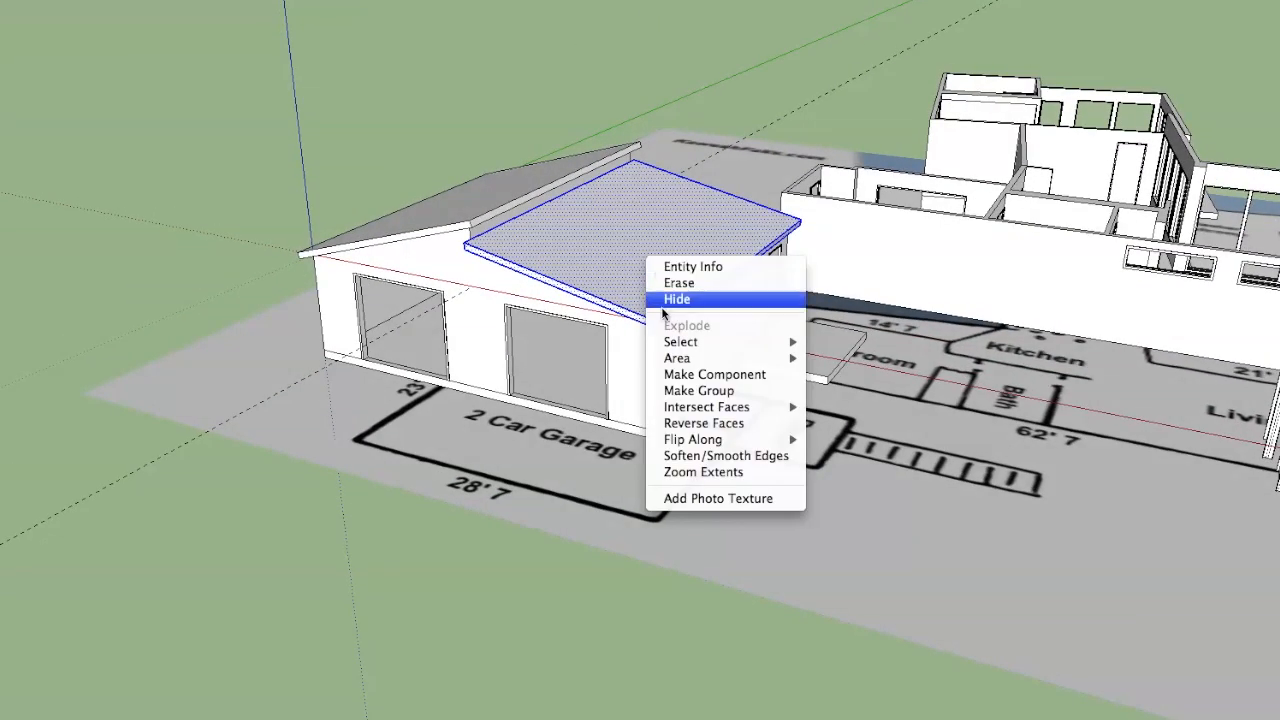
{"action": "left_click", "coordinate": [662, 391]}
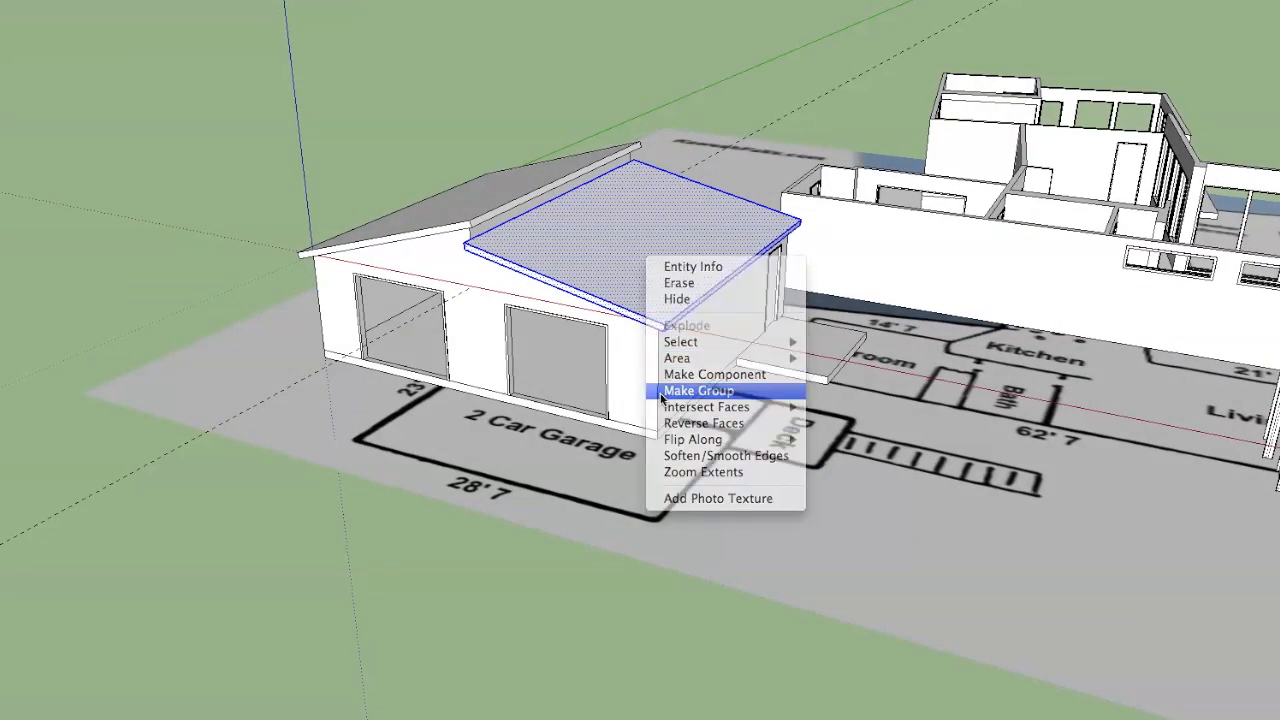
{"action": "right_click", "coordinate": [451, 226]}
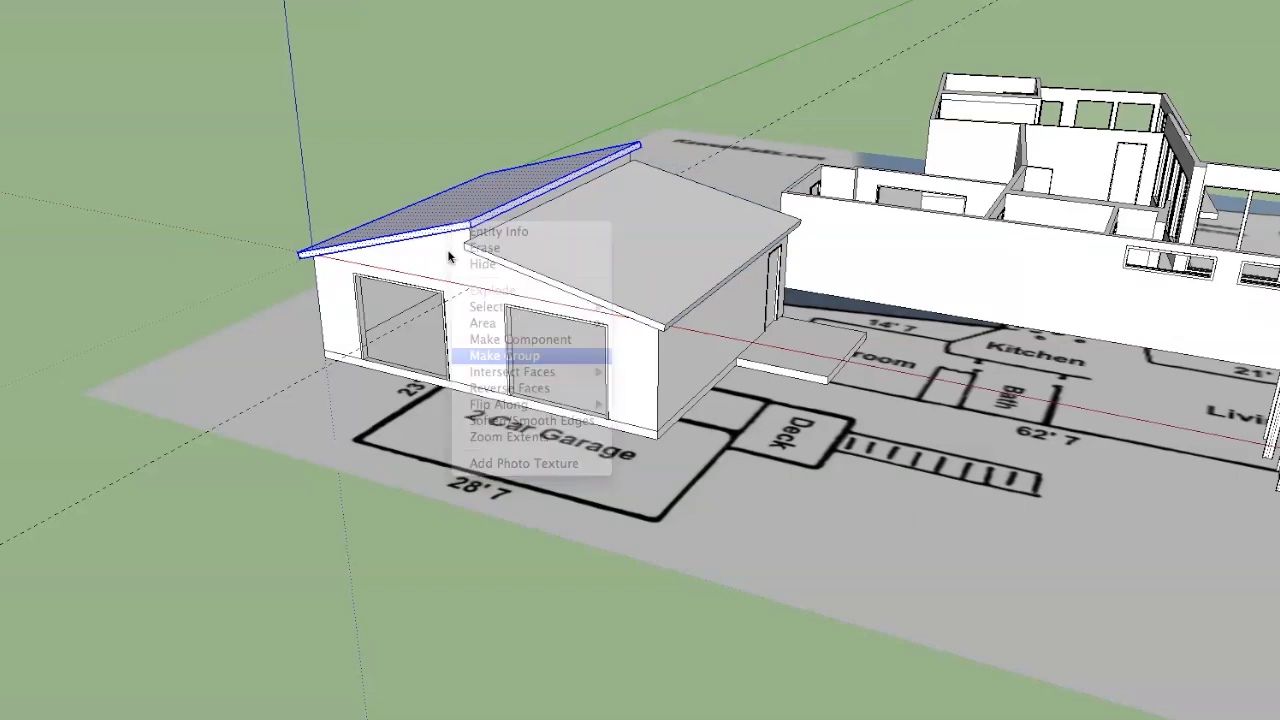
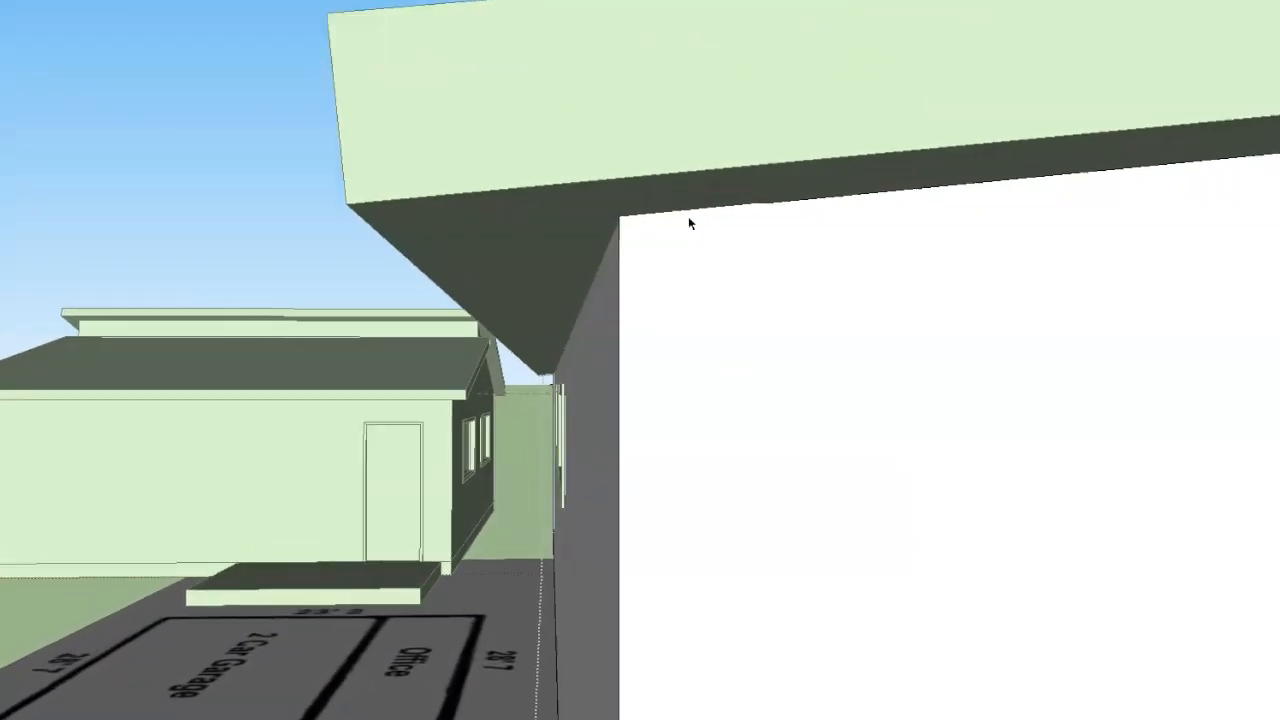
Draw a line along the top of the main house wall to its corner beneath the roof overhang
{"action": "key", "text": "l"}
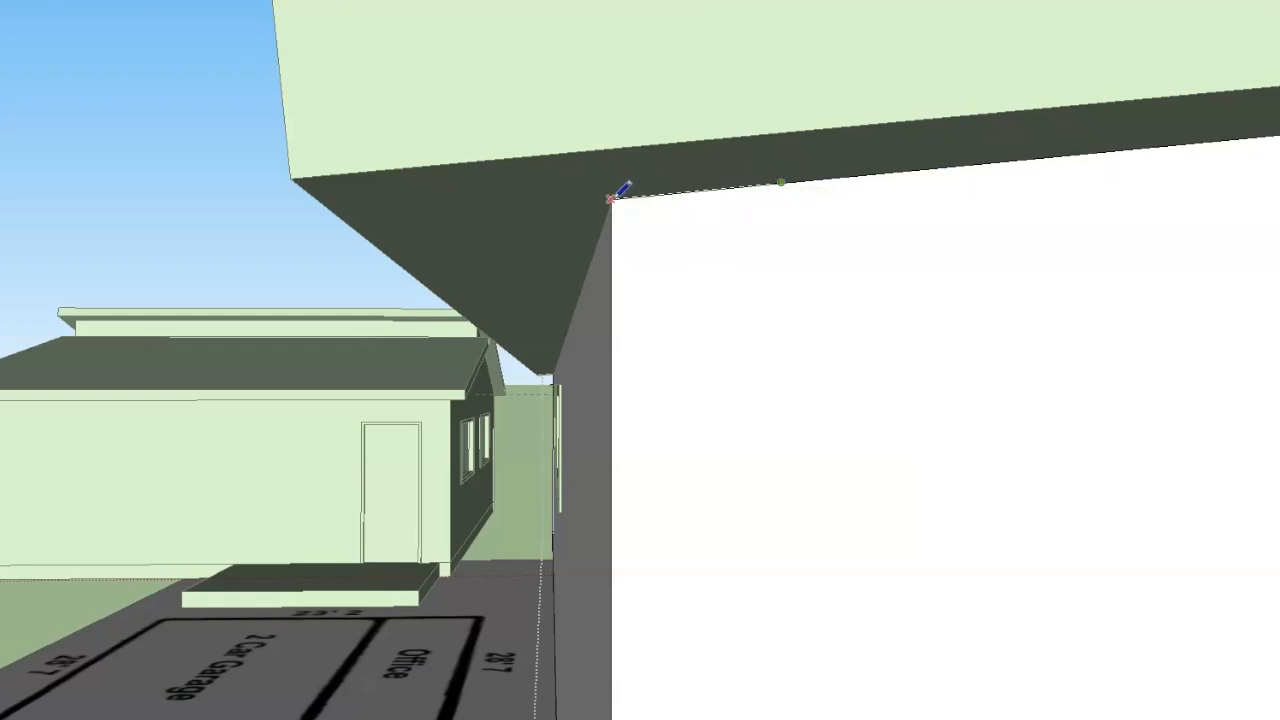
{"action": "scroll", "coordinate": [742, 277], "scroll_direction": "down", "scroll_amount": 6}
{"action": "key", "text": "space"}
{"action": "middle_click_drag", "start_coordinate": [626, 220], "coordinate": [623, 126]}
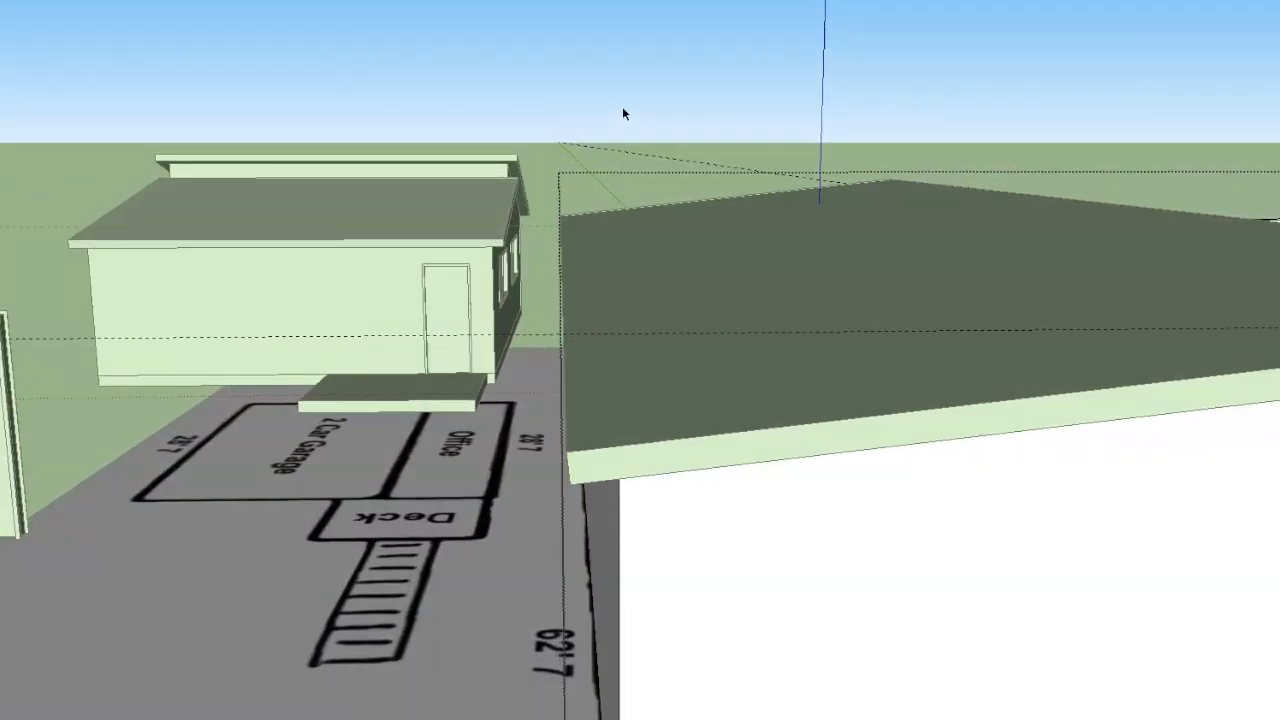
Turn on X-ray view to Push/Pull the thin wedge at the top of the house's corner wall, and restore opaque faces
{"action": "key", "text": "shift+x"}
{"action": "scroll", "coordinate": [623, 290], "scroll_direction": "up", "scroll_amount": 5}
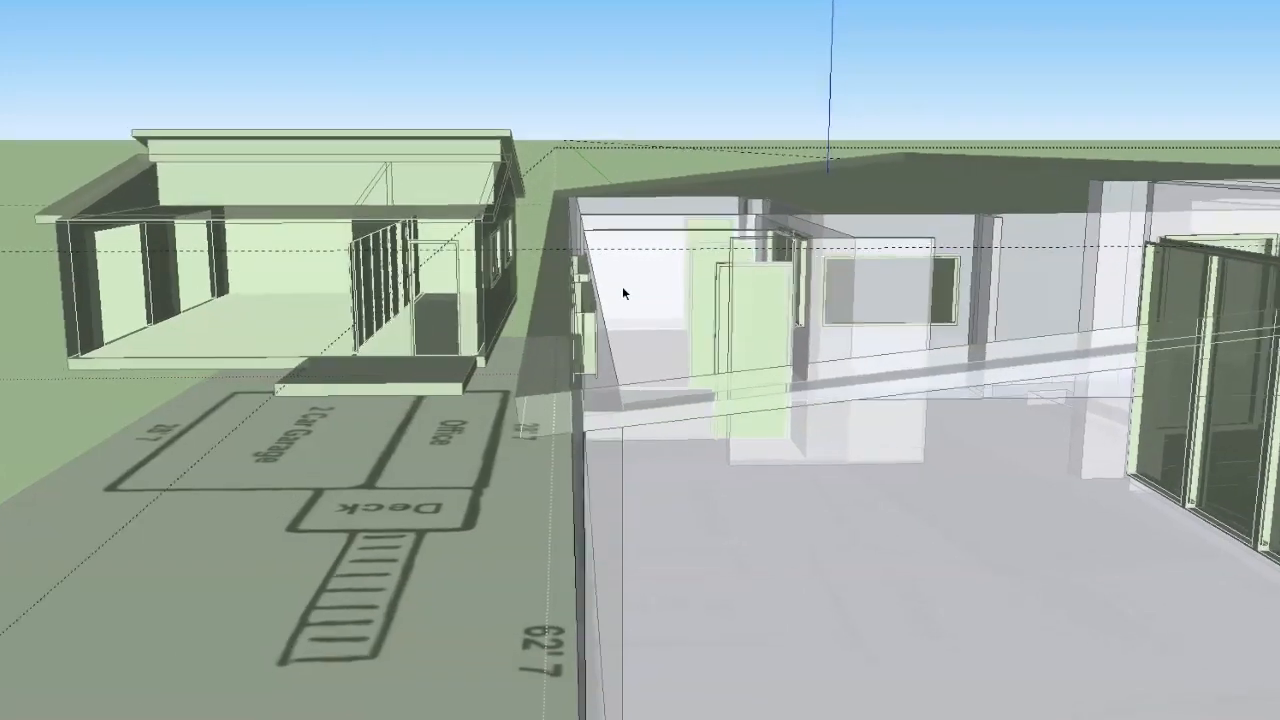
{"action": "scroll", "coordinate": [622, 286], "scroll_direction": "up", "scroll_amount": 6}
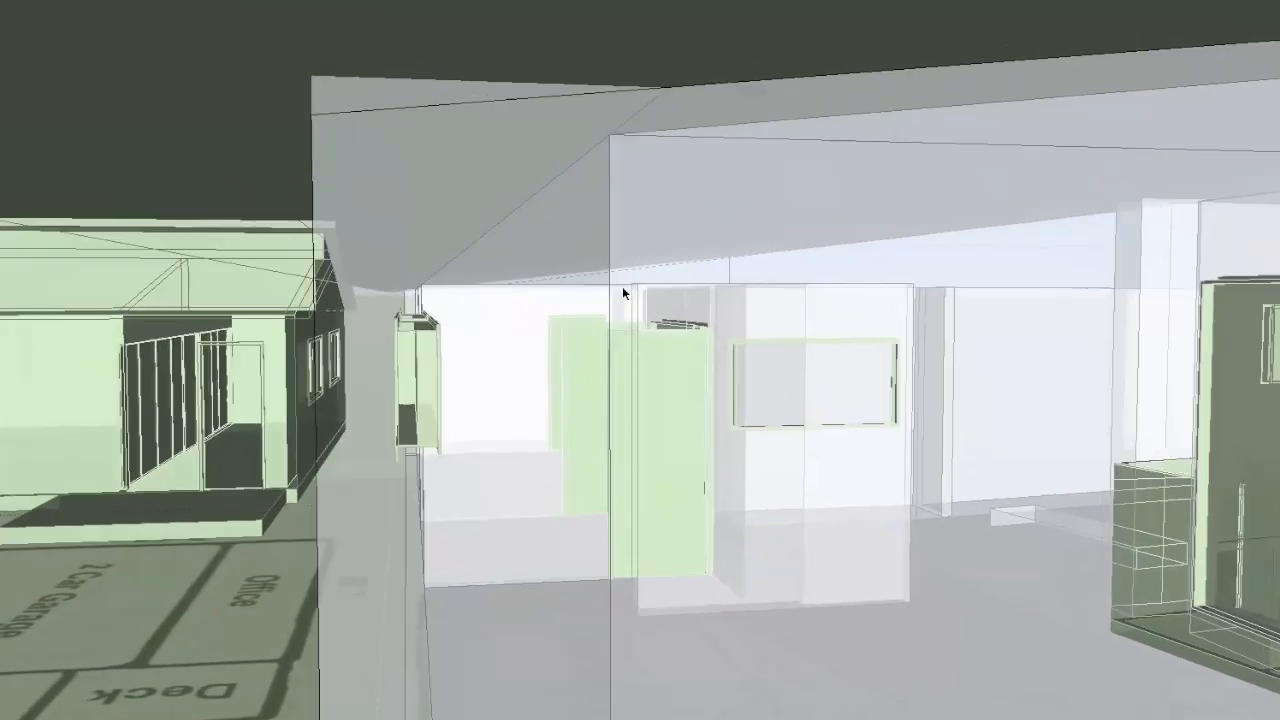
{"action": "key", "text": "p"}
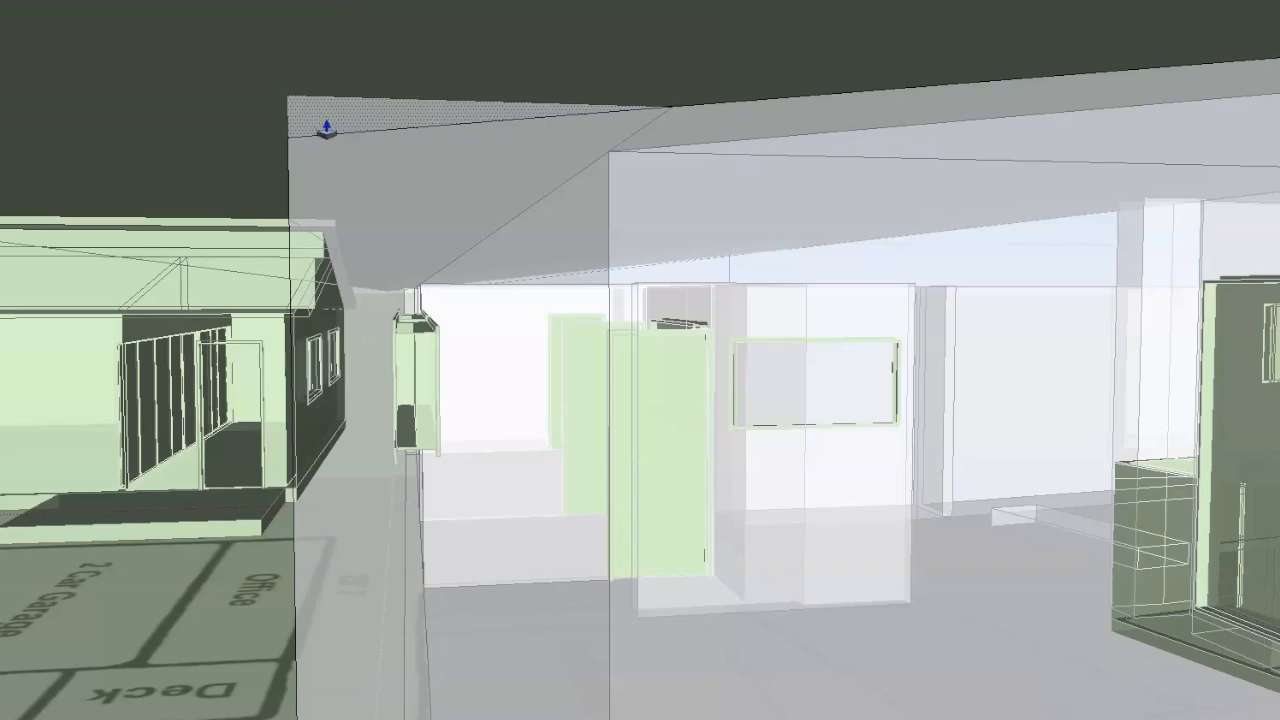
{"action": "middle_click_drag", "start_coordinate": [326, 130], "coordinate": [592, 170]}
{"action": "scroll", "coordinate": [585, 175], "scroll_direction": "up", "scroll_amount": 6}
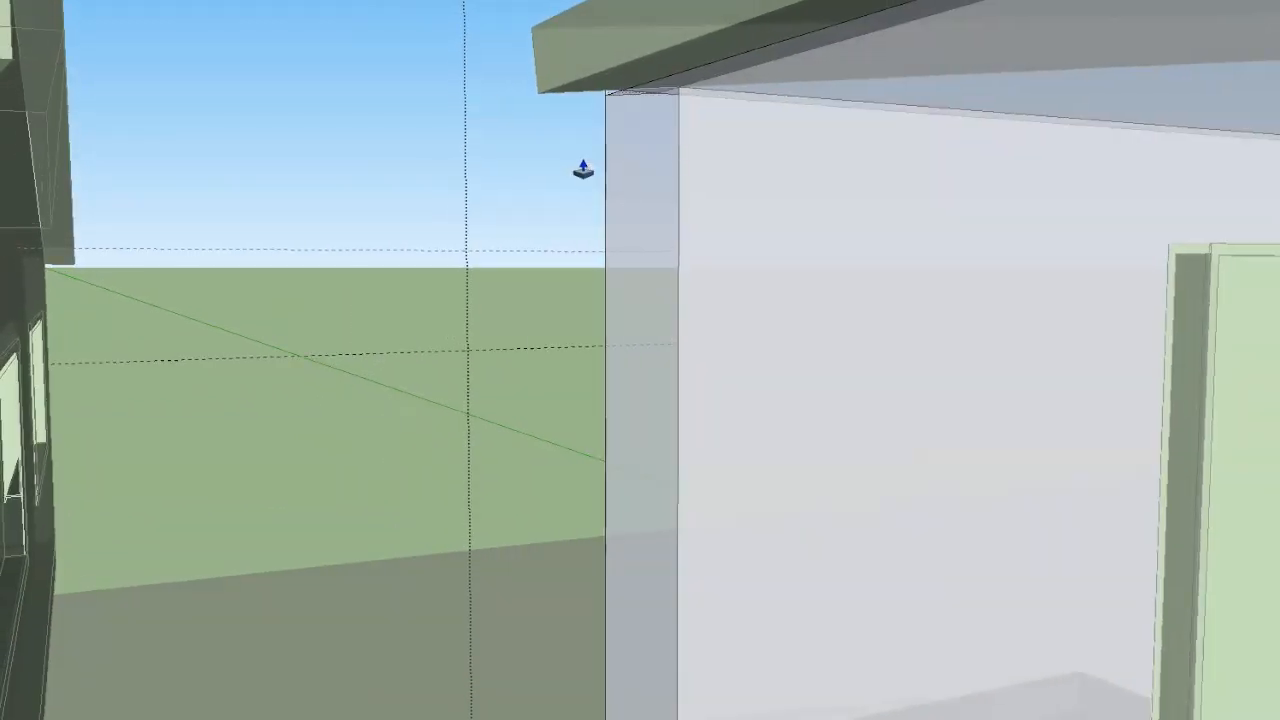
{"action": "key", "text": "x"}
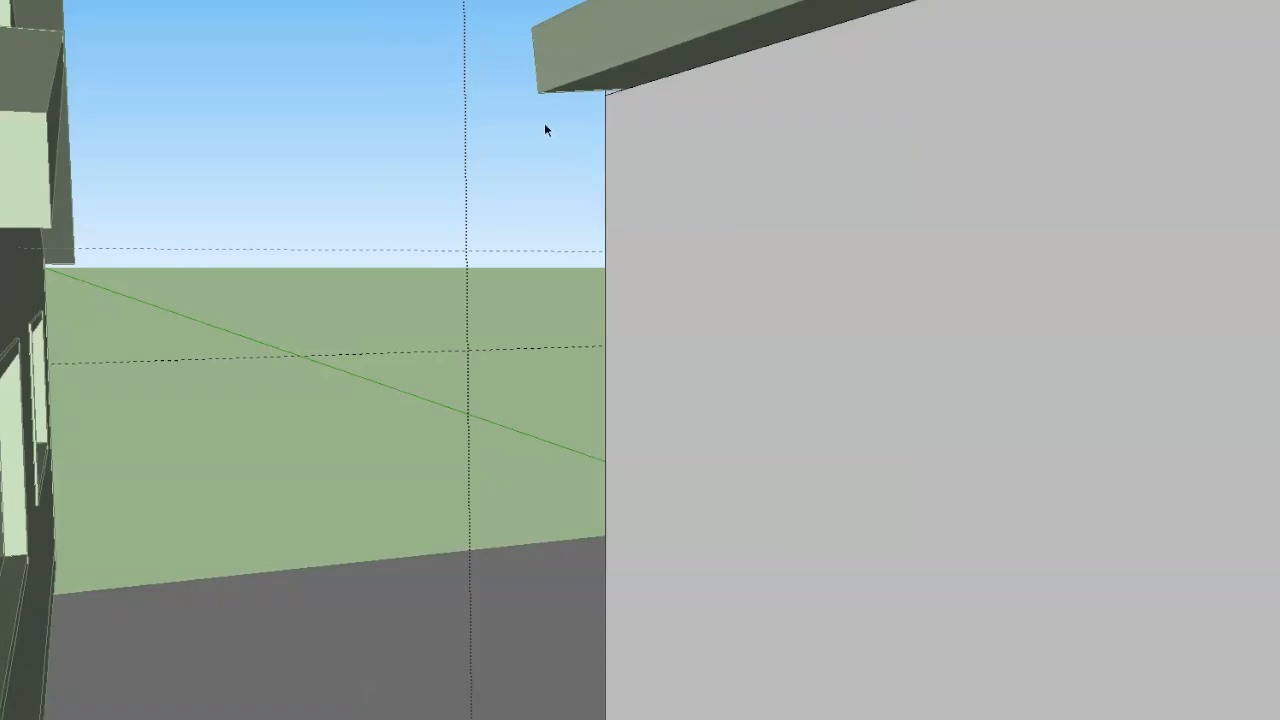
Undo the removal of the main house's wall group and reopen the group for editing
{"action": "scroll", "coordinate": [546, 128], "scroll_direction": "up", "scroll_amount": 6}
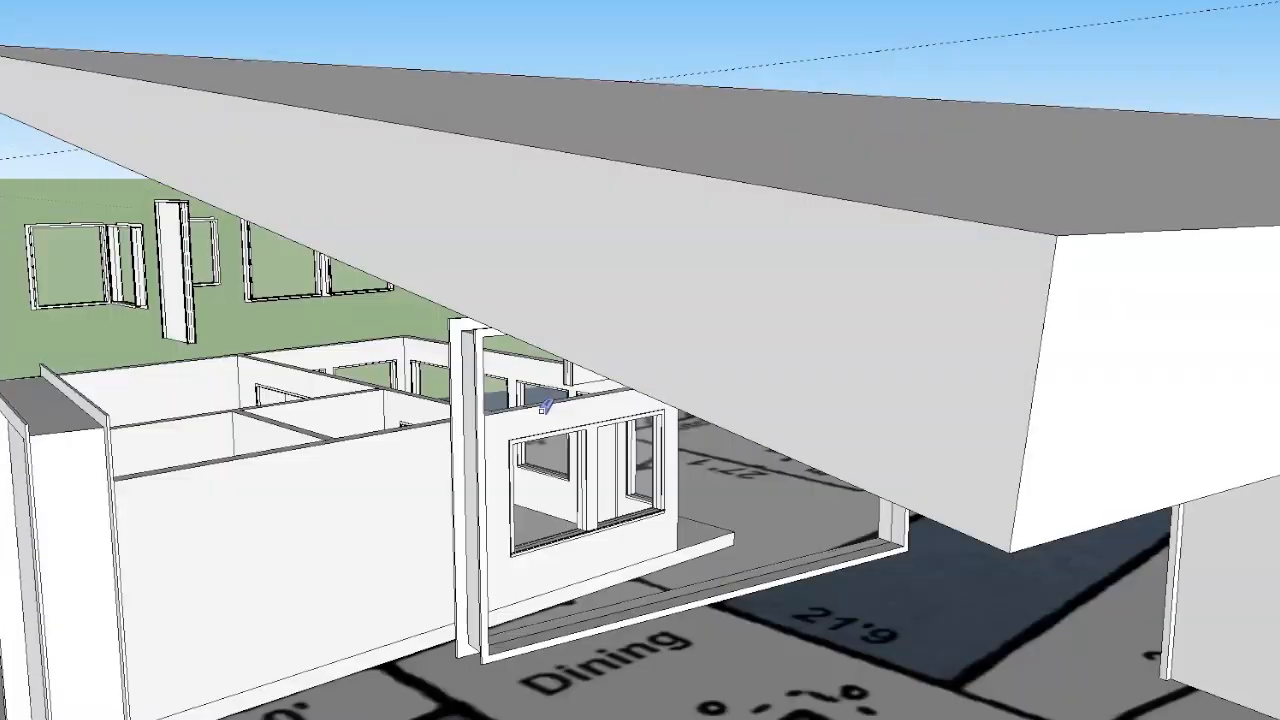
{"action": "key", "text": "ctrl+z"}
{"action": "key", "text": "space"}
{"action": "double_click", "coordinate": [550, 418]}
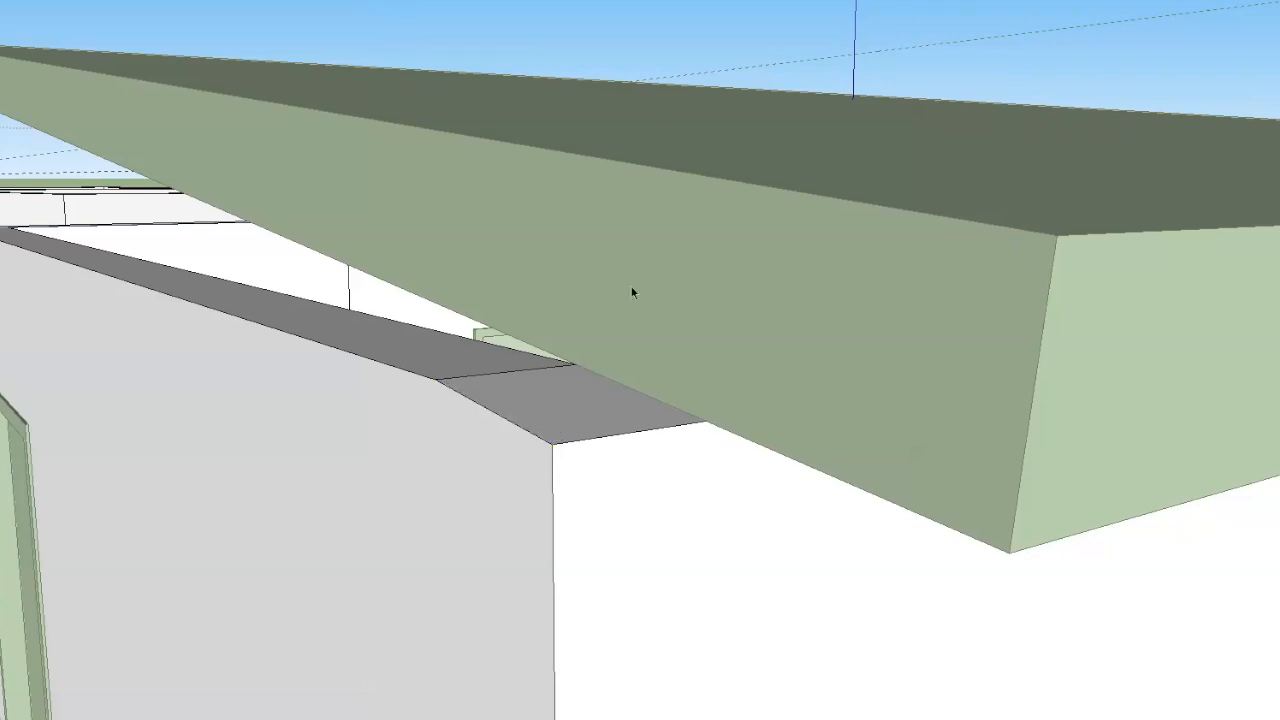
{"action": "left_click", "coordinate": [667, 48]}
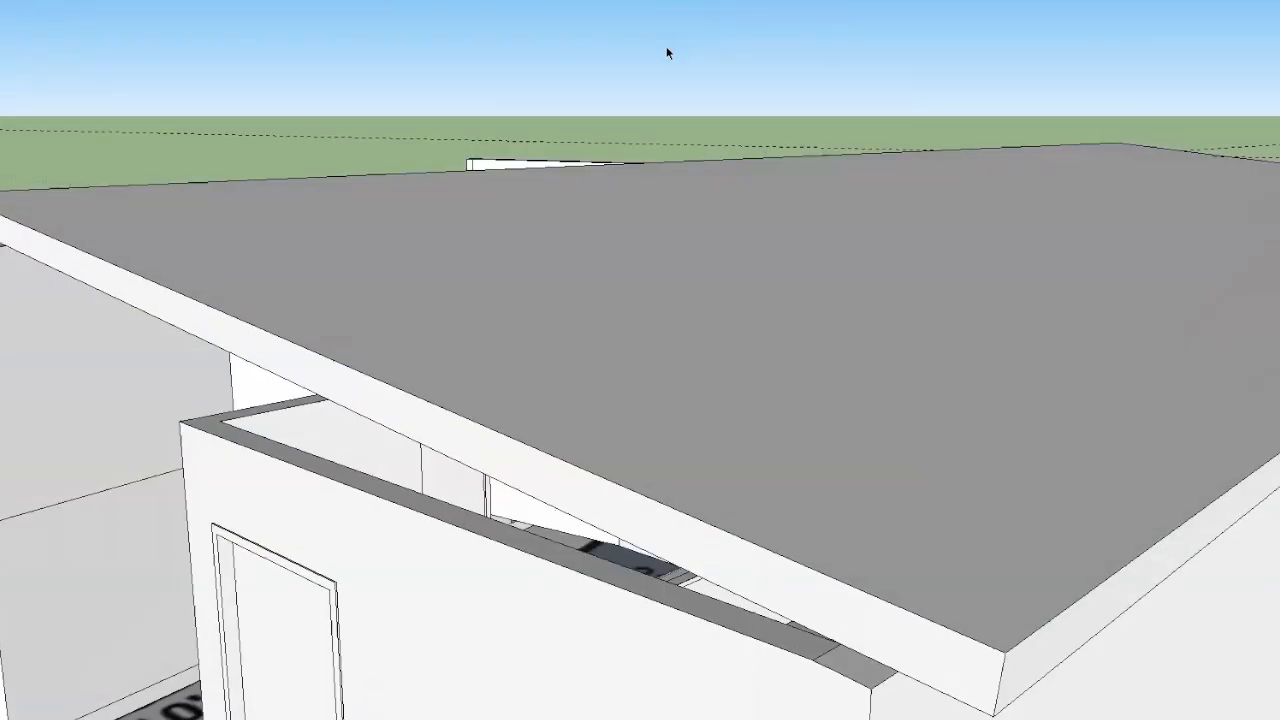
Push/Pull the front edge face of the main house's roof slab above the door wall, with a guide at the recessed wall corner
{"action": "key", "text": "p"}
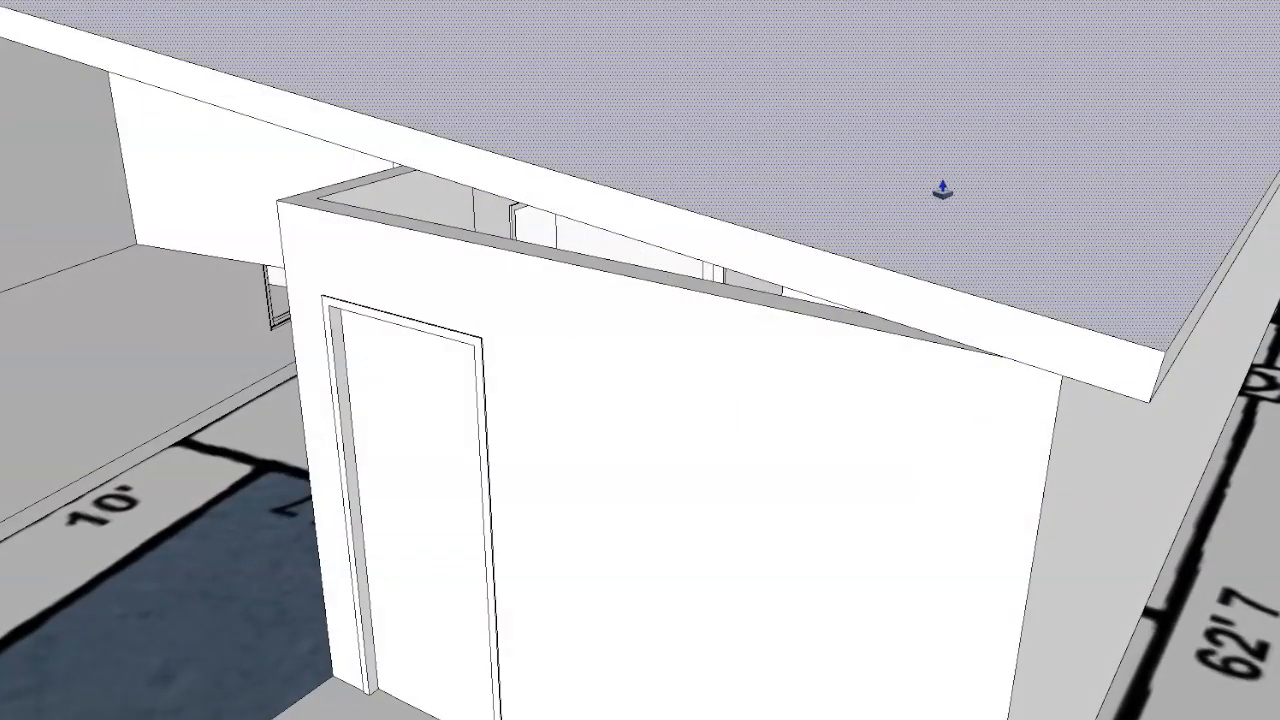
{"action": "left_click", "coordinate": [849, 270]}
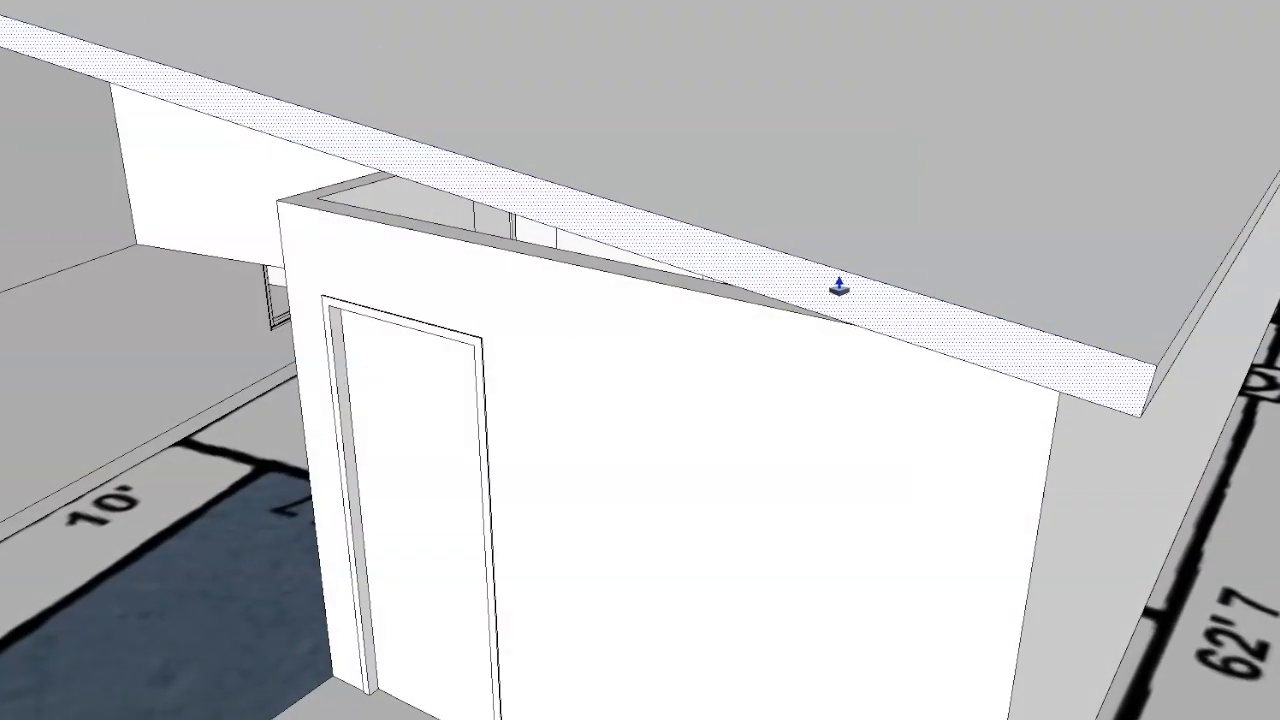
{"action": "key", "text": "space"}
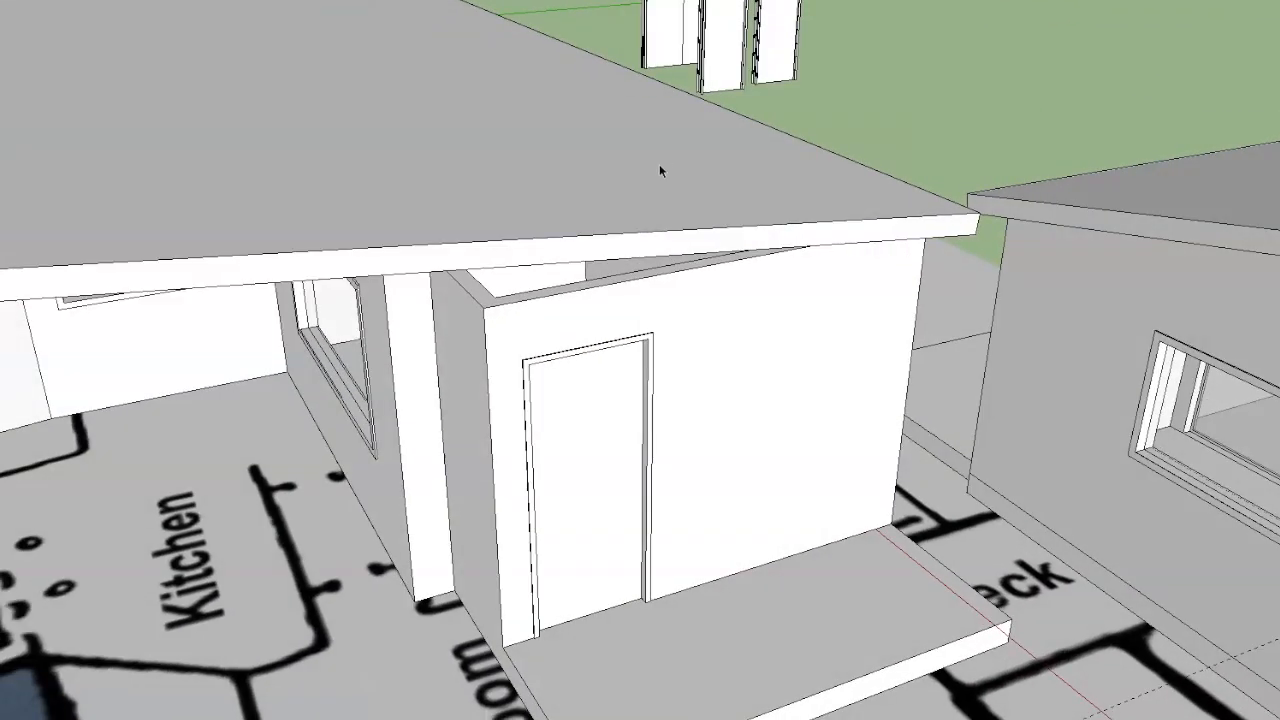
{"action": "key", "text": "t"}
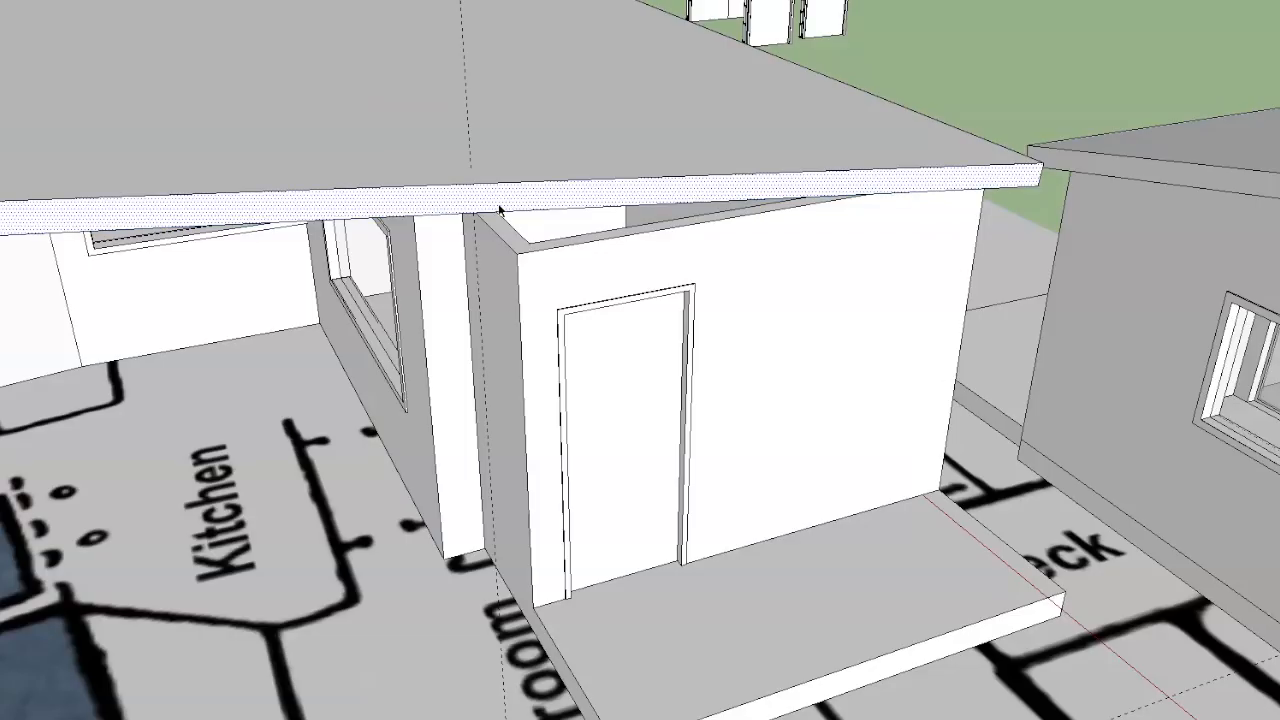
{"action": "left_click", "coordinate": [502, 199]}
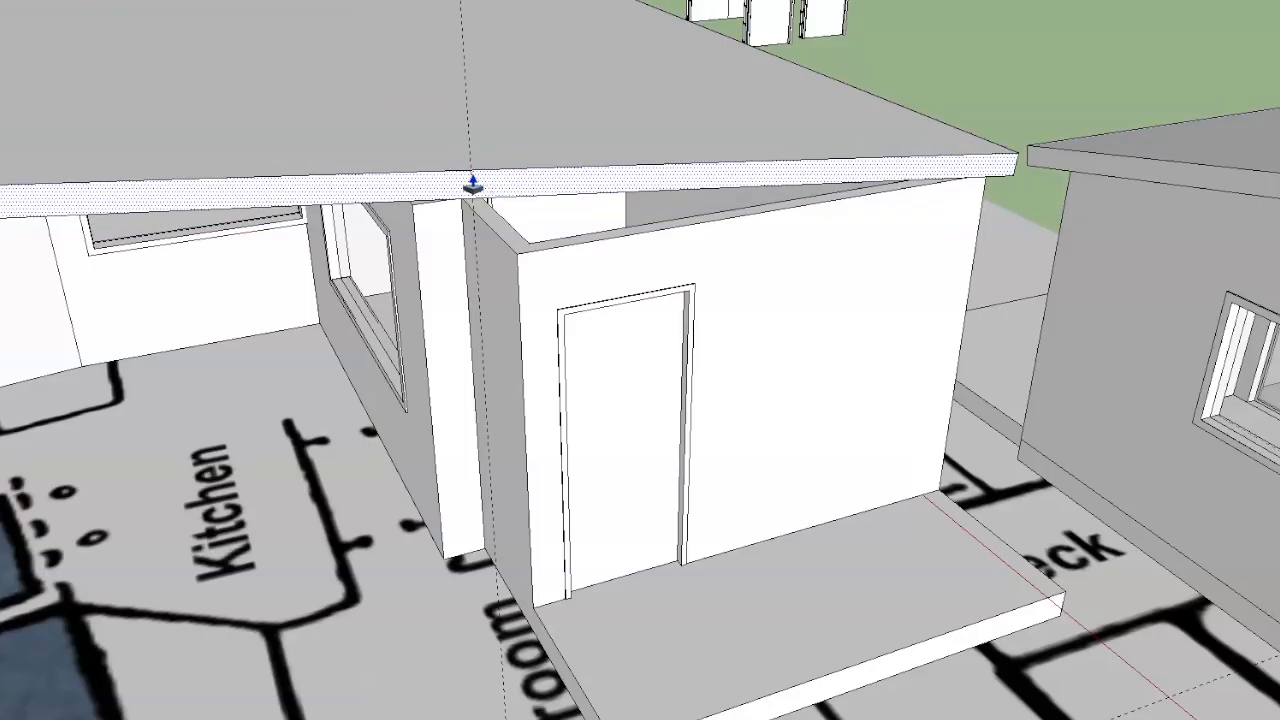
Split the roof slab's front edge face with a line along the guide and Push/Pull the part above the door wall outward
{"action": "key", "text": "l"}
{"action": "scroll", "coordinate": [525, 208], "scroll_direction": "up", "scroll_amount": 5}
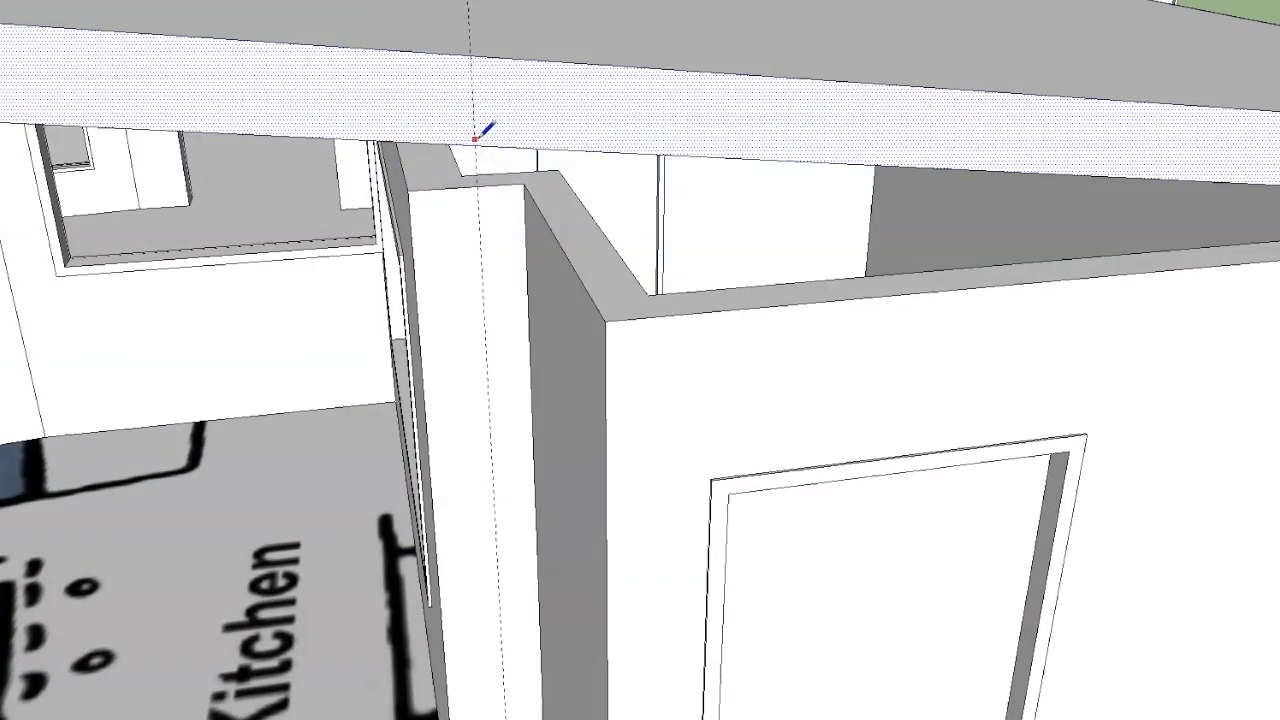
{"action": "middle_click_drag", "start_coordinate": [478, 52], "coordinate": [514, 119]}
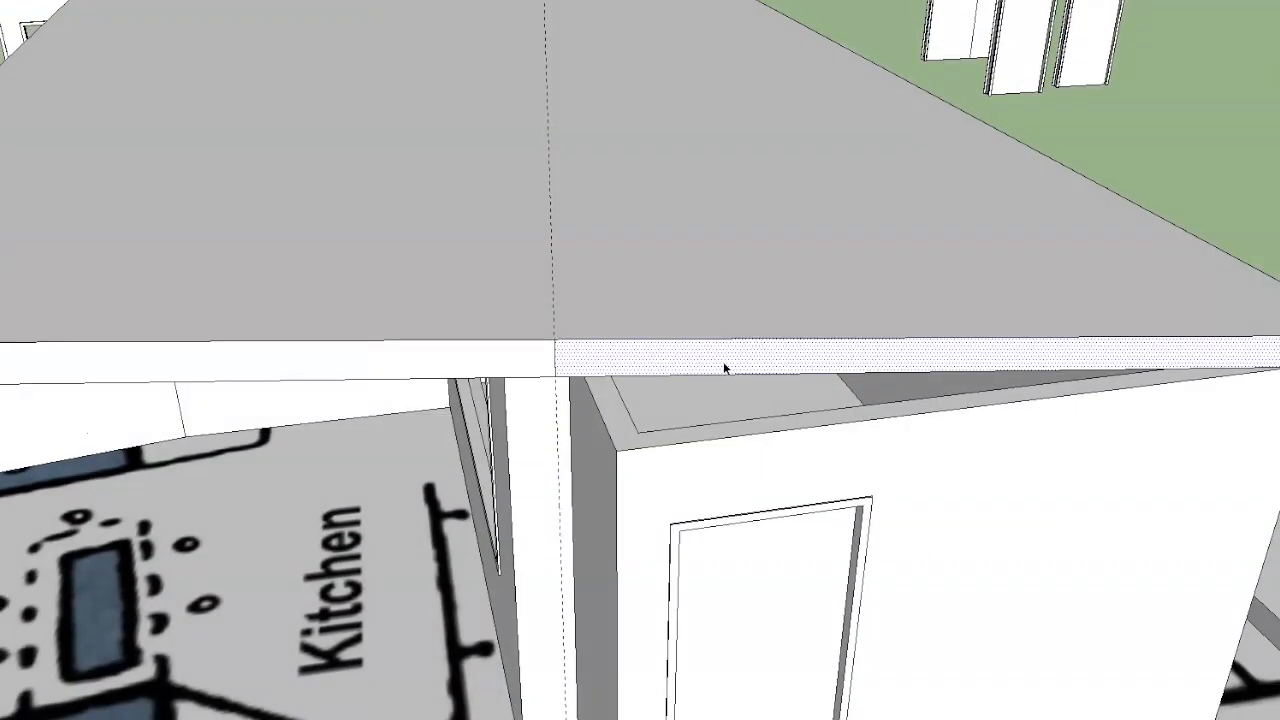
{"action": "left_click_drag", "start_coordinate": [706, 366], "coordinate": [715, 392]}
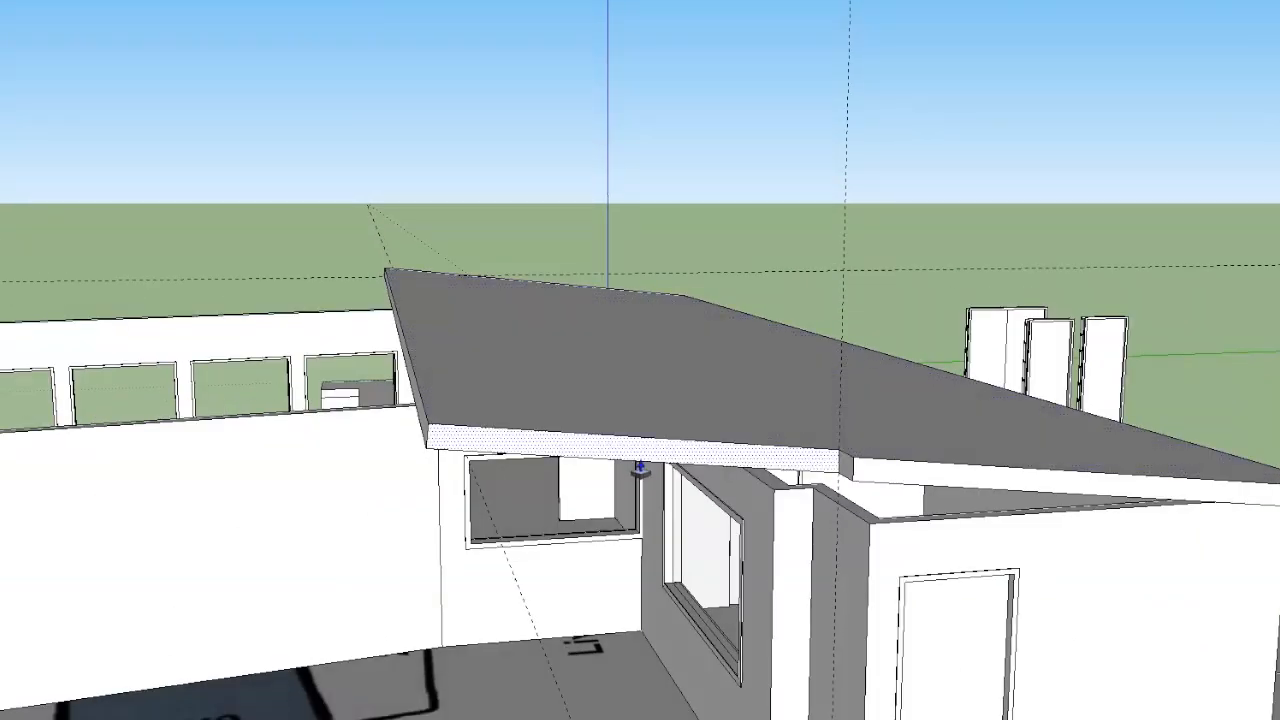
Push/Pull the other part of the split roof edge back to just in front of the recessed kitchen wall
{"action": "left_click", "coordinate": [641, 467]}
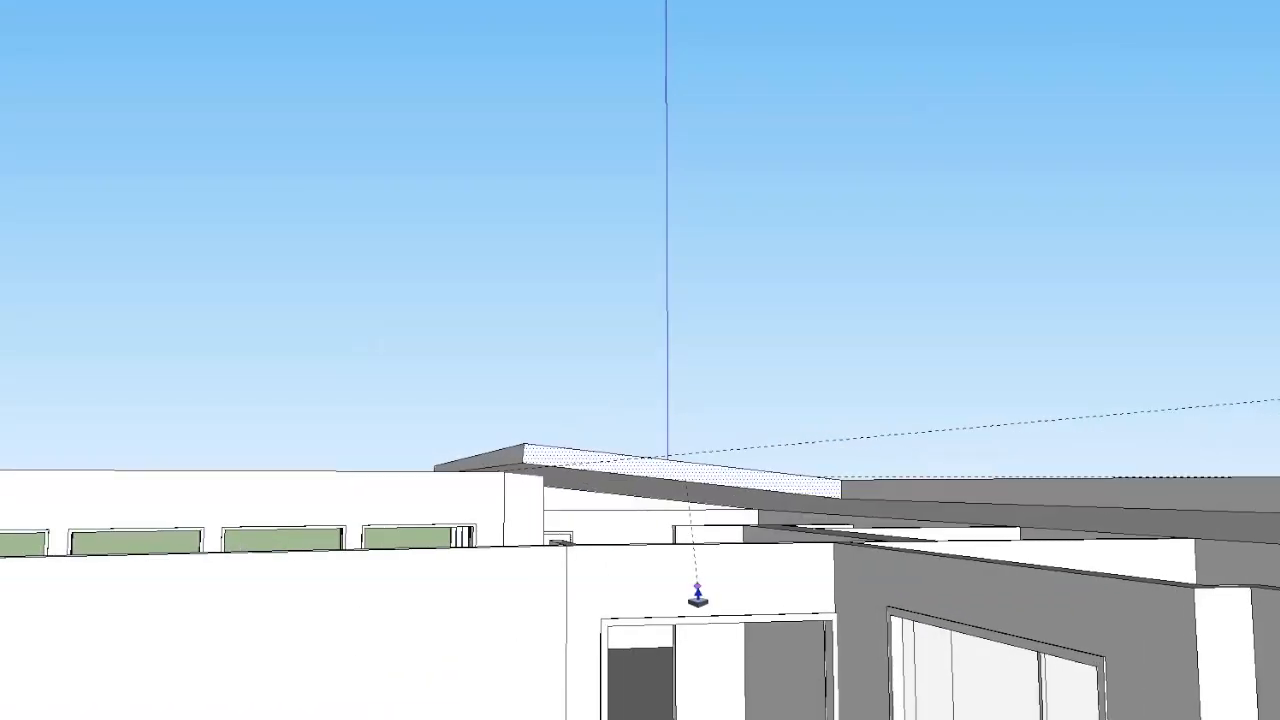
{"action": "left_click", "coordinate": [702, 583]}
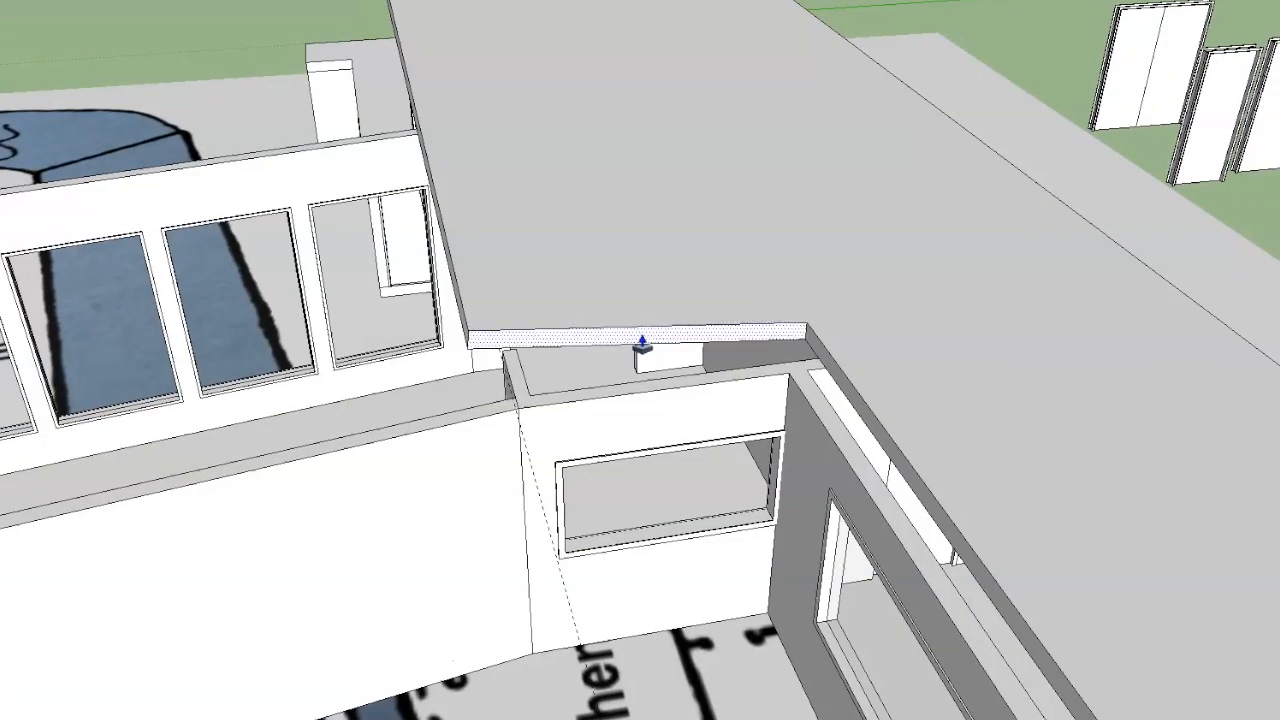
{"action": "left_click", "coordinate": [642, 342]}
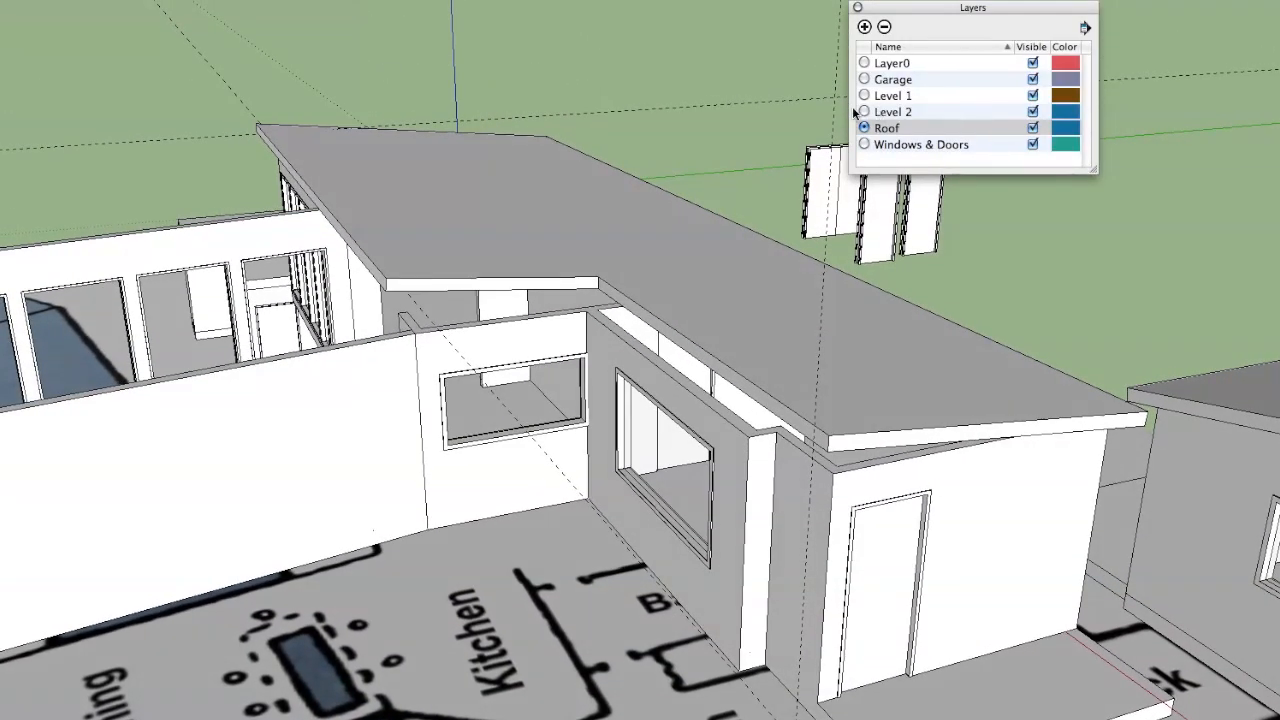
Hide the Roof layer, make Level 2 the active layer, and check the layer of the connected upper walls in Entity Info
{"action": "left_click", "coordinate": [1033, 128]}
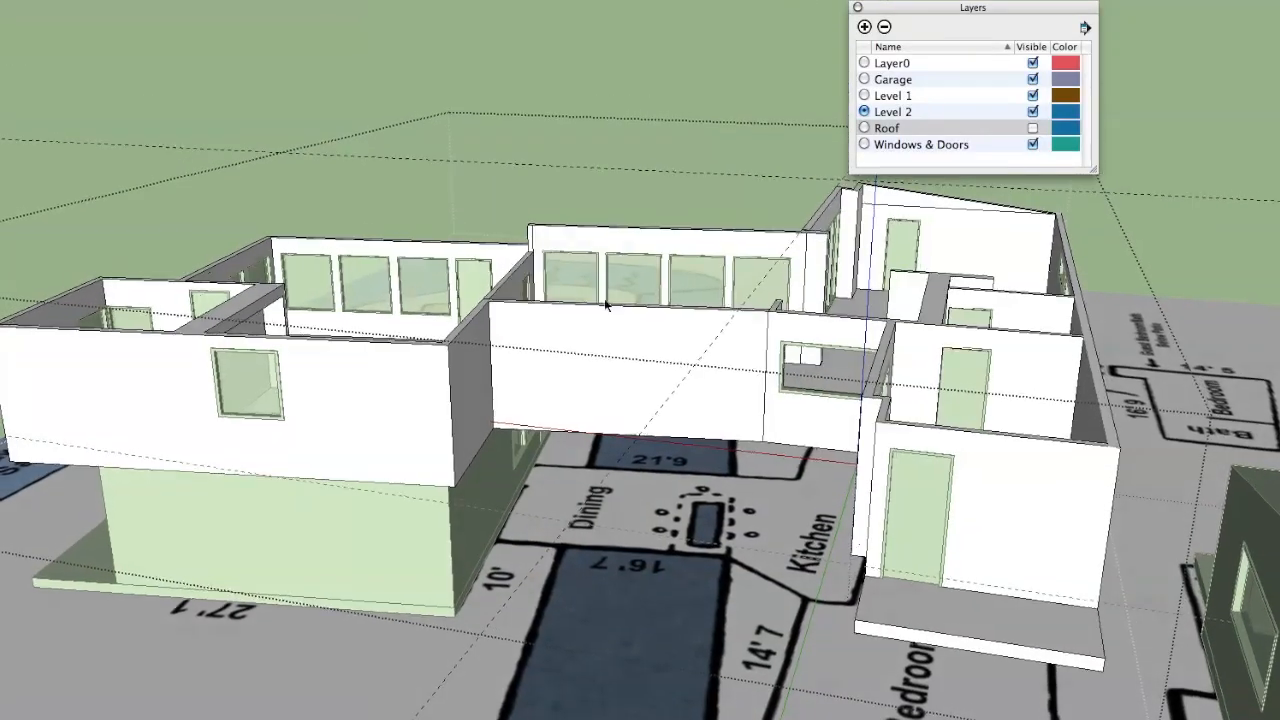
{"action": "triple_click", "coordinate": [924, 345]}
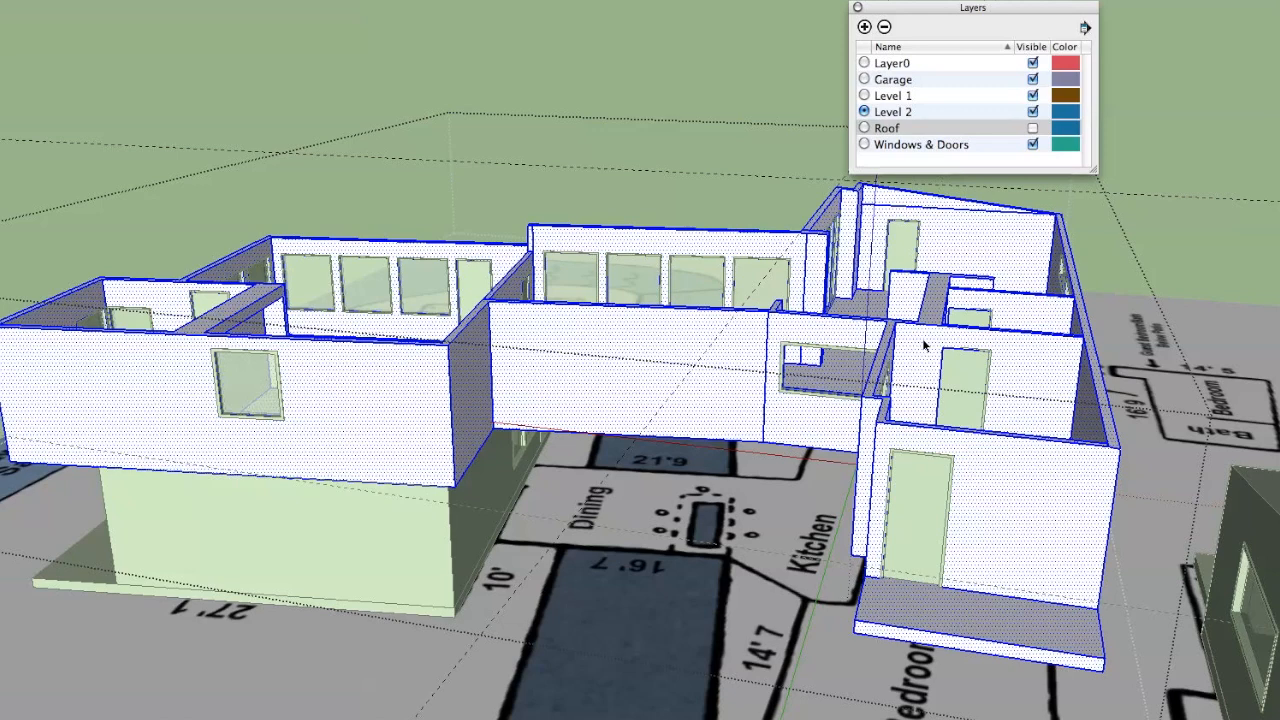
{"action": "key", "text": "super+i"}
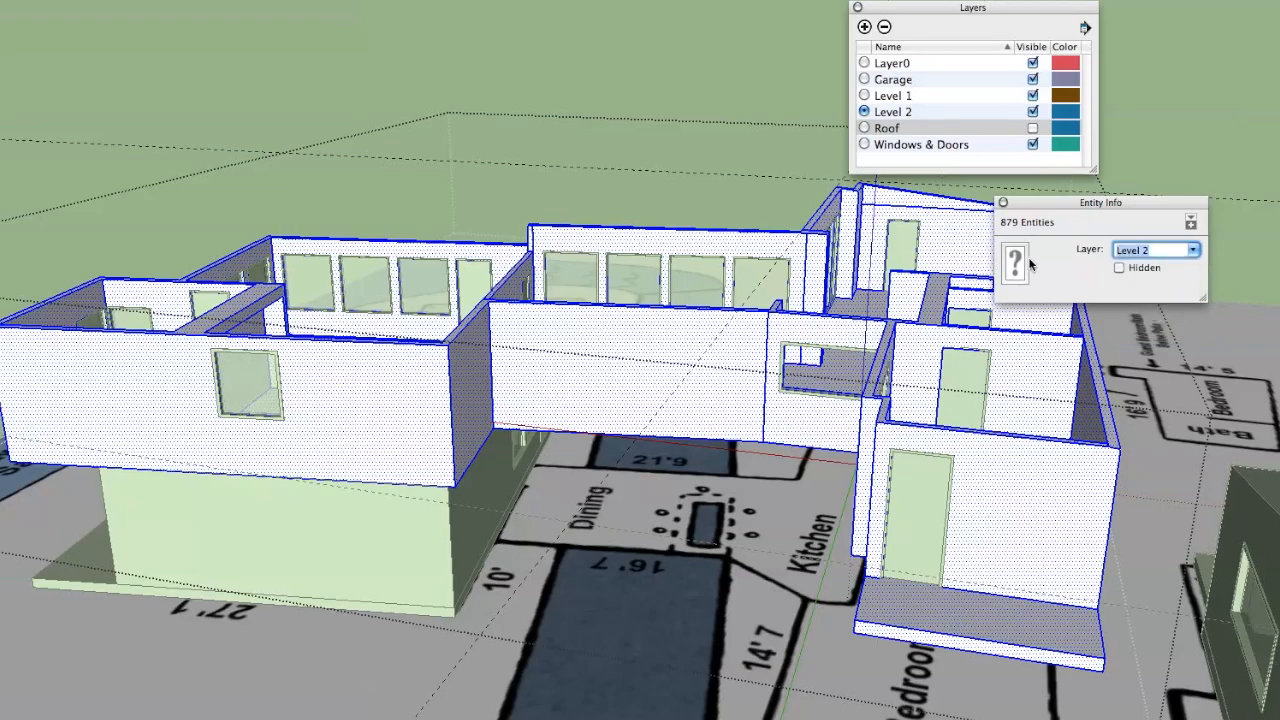
{"action": "left_click", "coordinate": [1003, 204]}
{"action": "left_click", "coordinate": [667, 111]}
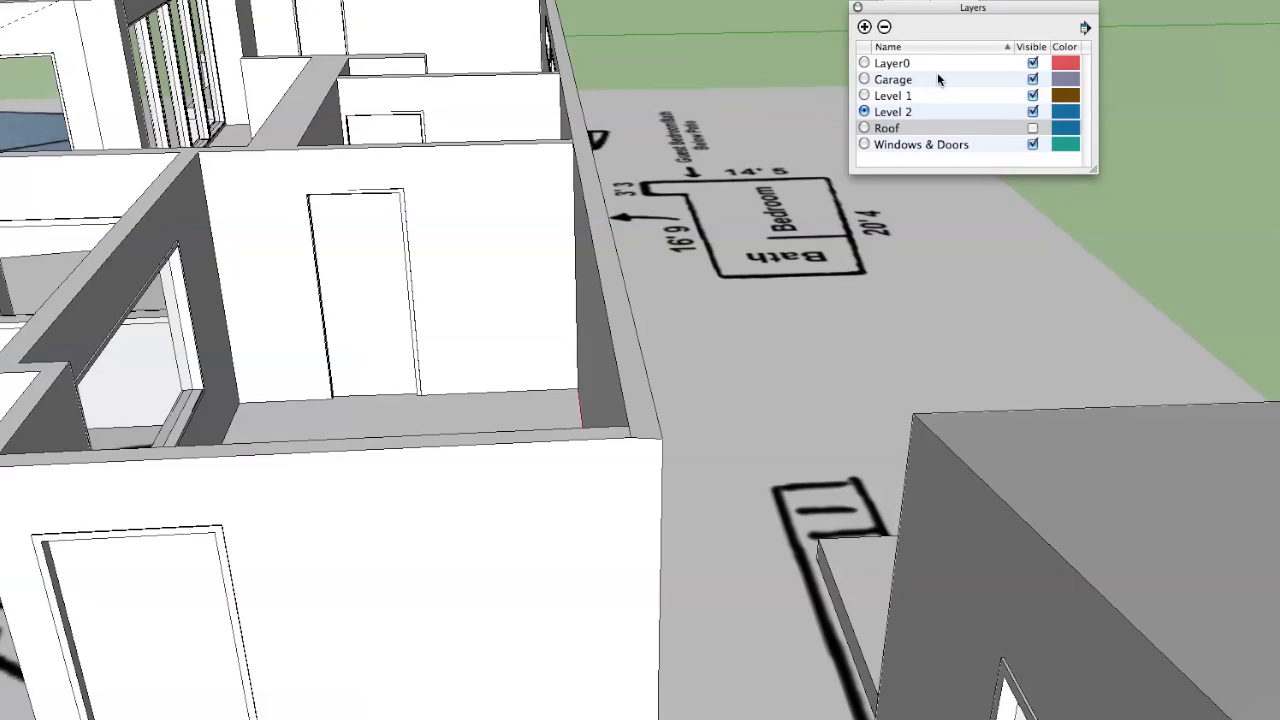
Show the Roof layer and Push/Pull the top face of the Level 2 walls up until it passes through the roof slab
{"action": "left_click", "coordinate": [1031, 130]}
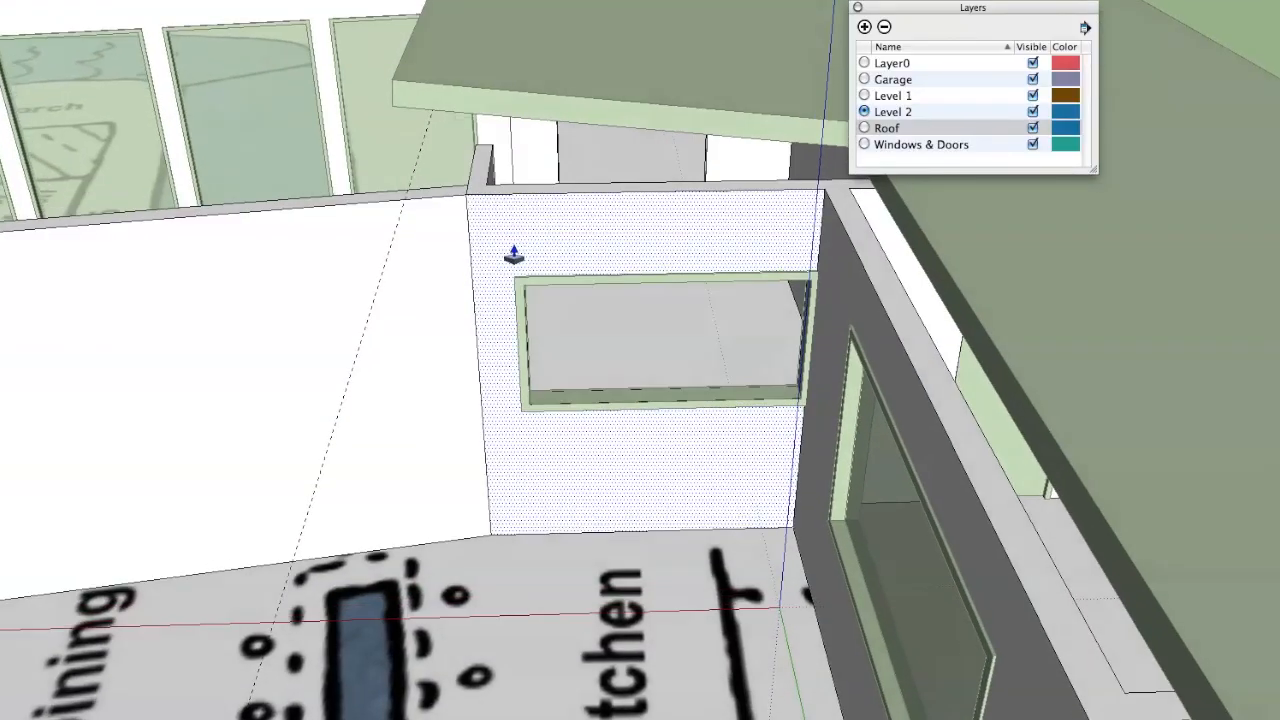
{"action": "scroll", "coordinate": [514, 257], "scroll_direction": "up", "scroll_amount": 5}
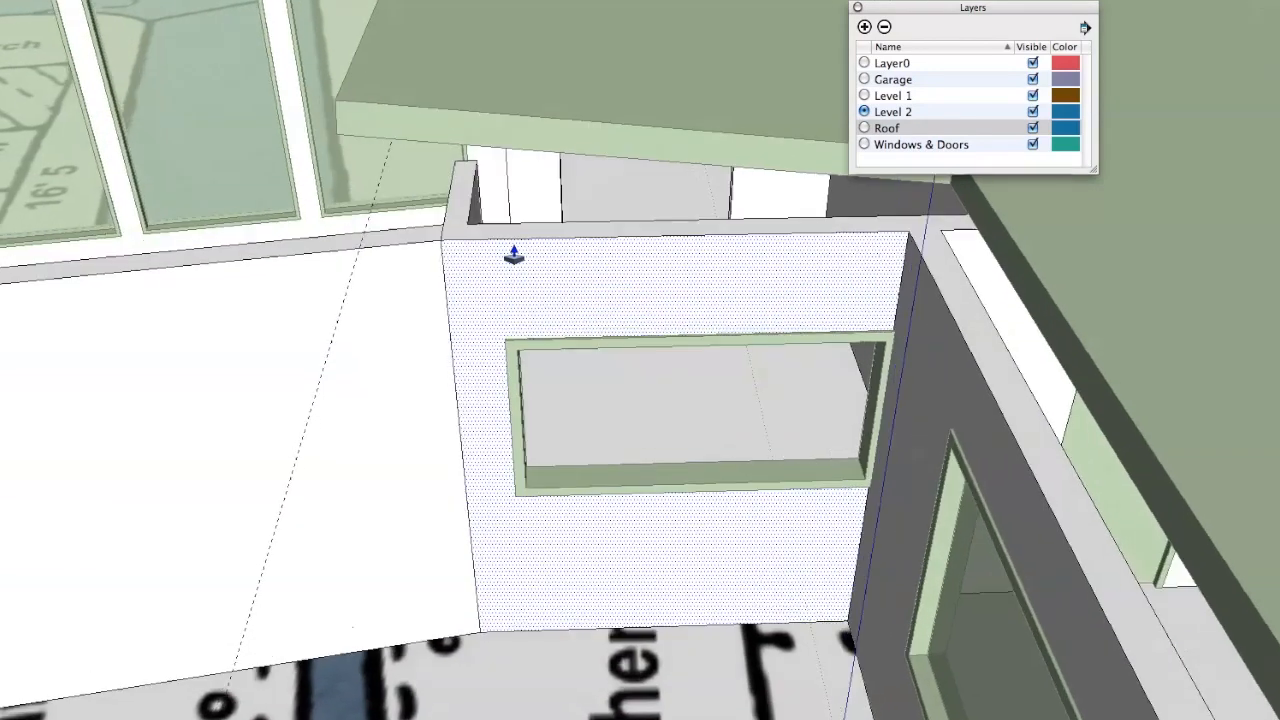
{"action": "left_click", "coordinate": [472, 240]}
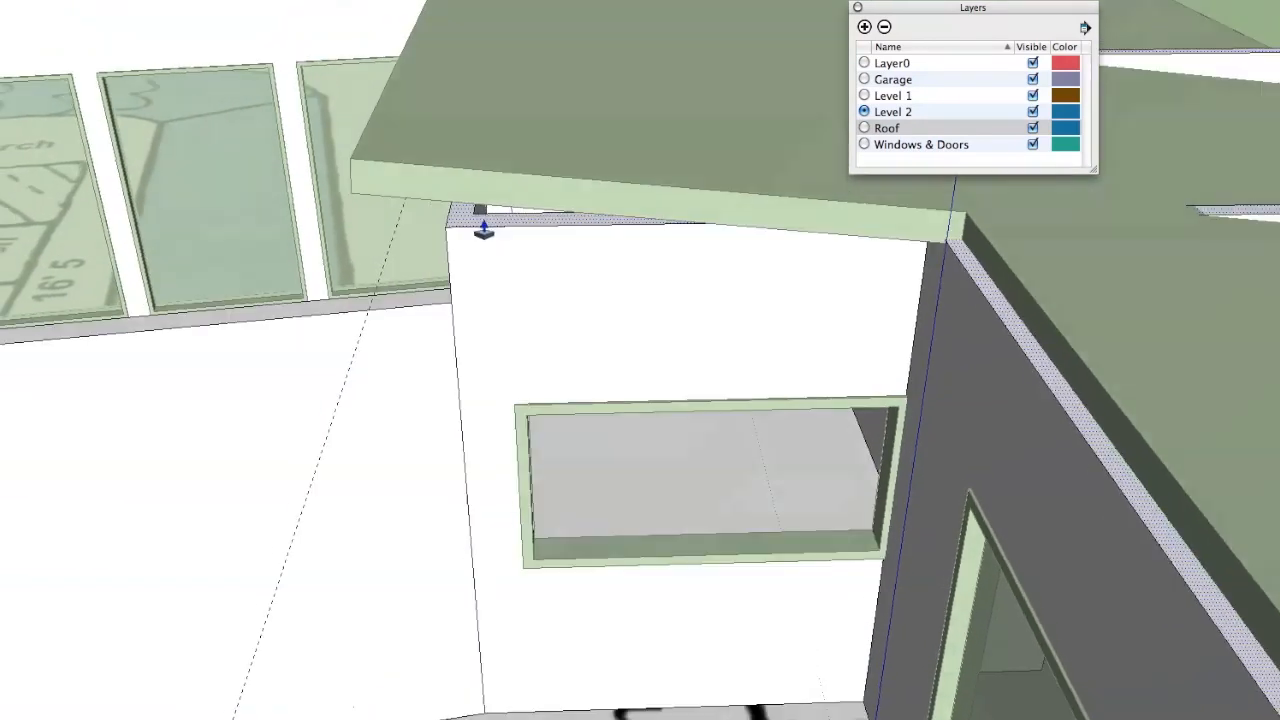
{"action": "scroll", "coordinate": [537, 192], "scroll_direction": "down", "scroll_amount": 5}
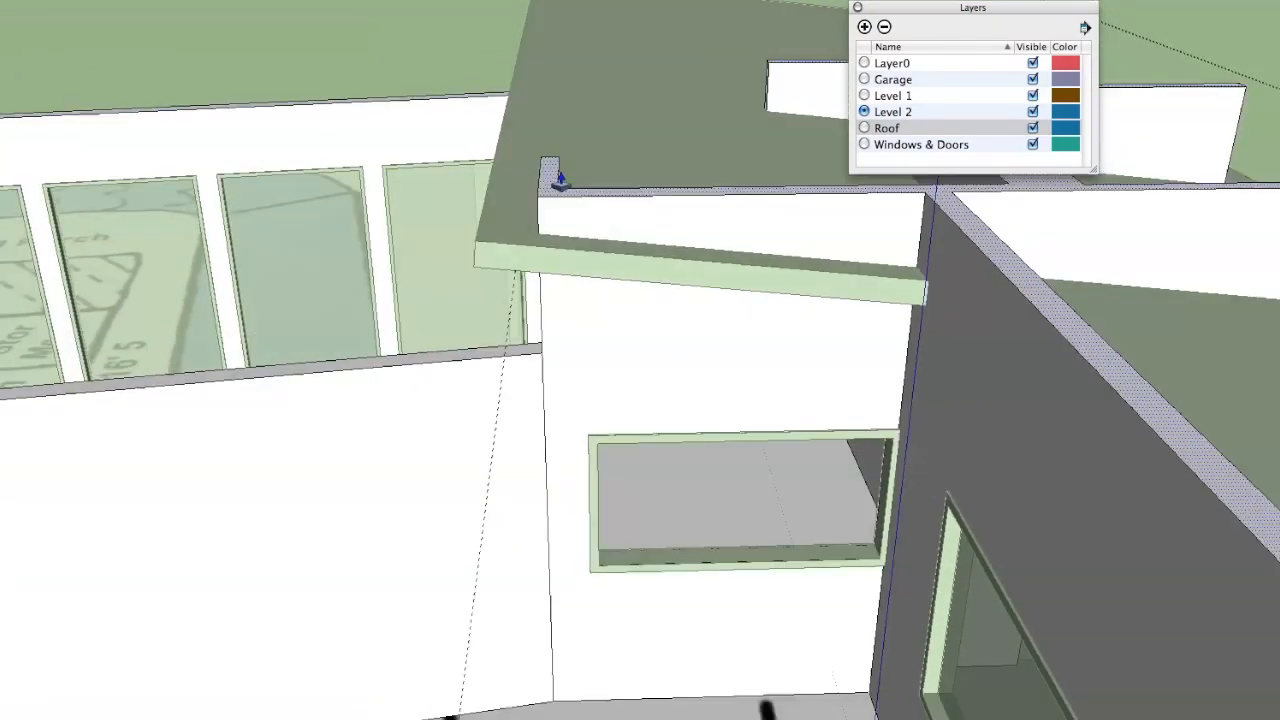
{"action": "scroll", "coordinate": [569, 176], "scroll_direction": "down", "scroll_amount": 6}
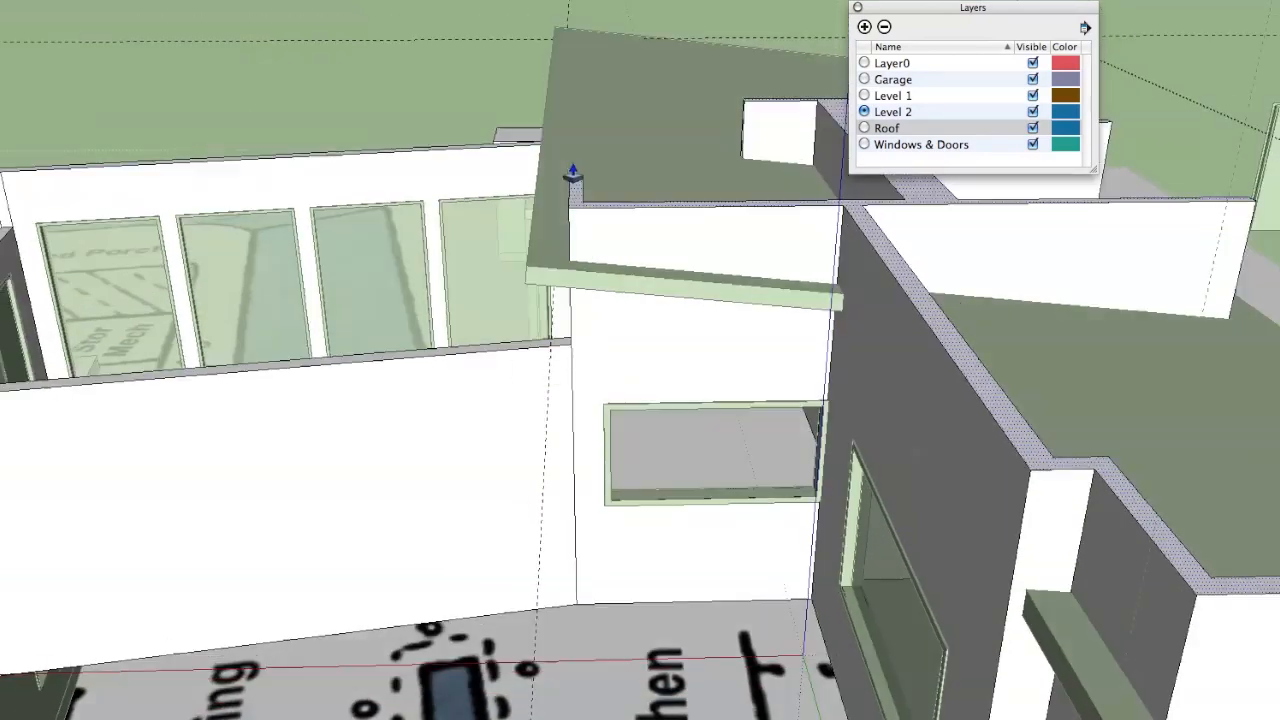
{"action": "scroll", "coordinate": [573, 173], "scroll_direction": "down", "scroll_amount": 3}
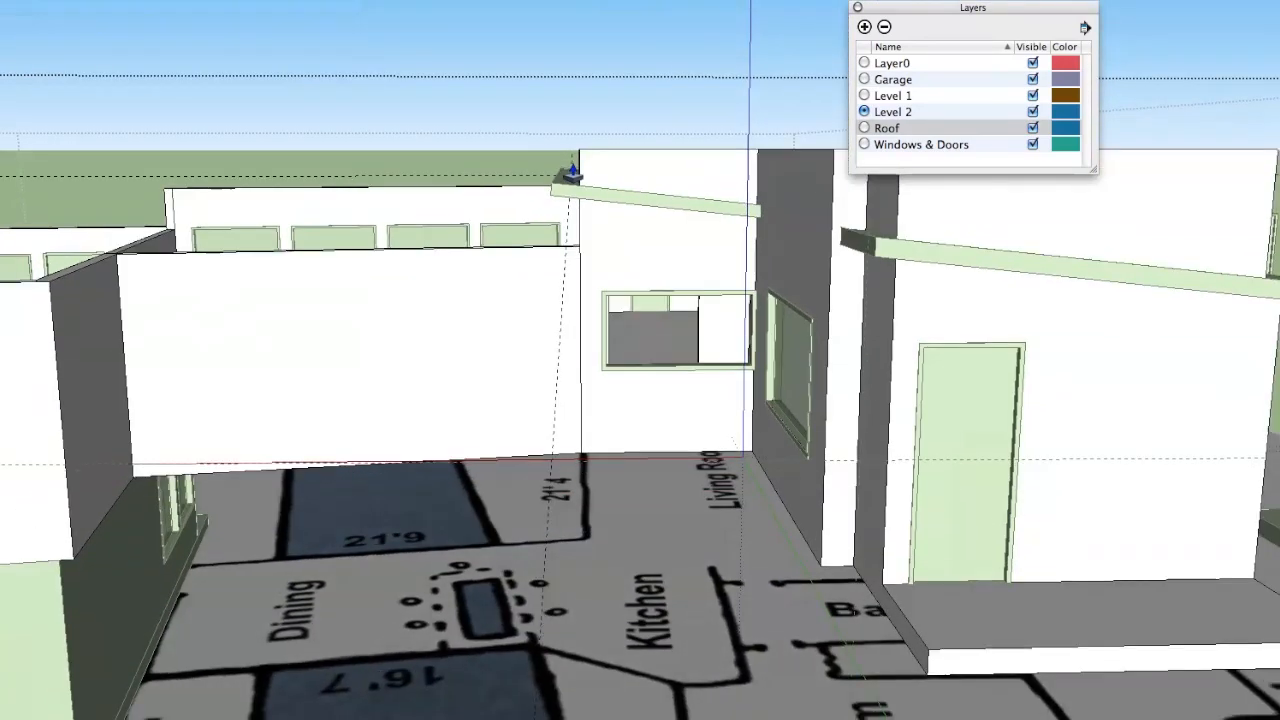
{"action": "scroll", "coordinate": [573, 173], "scroll_direction": "up", "scroll_amount": 3}
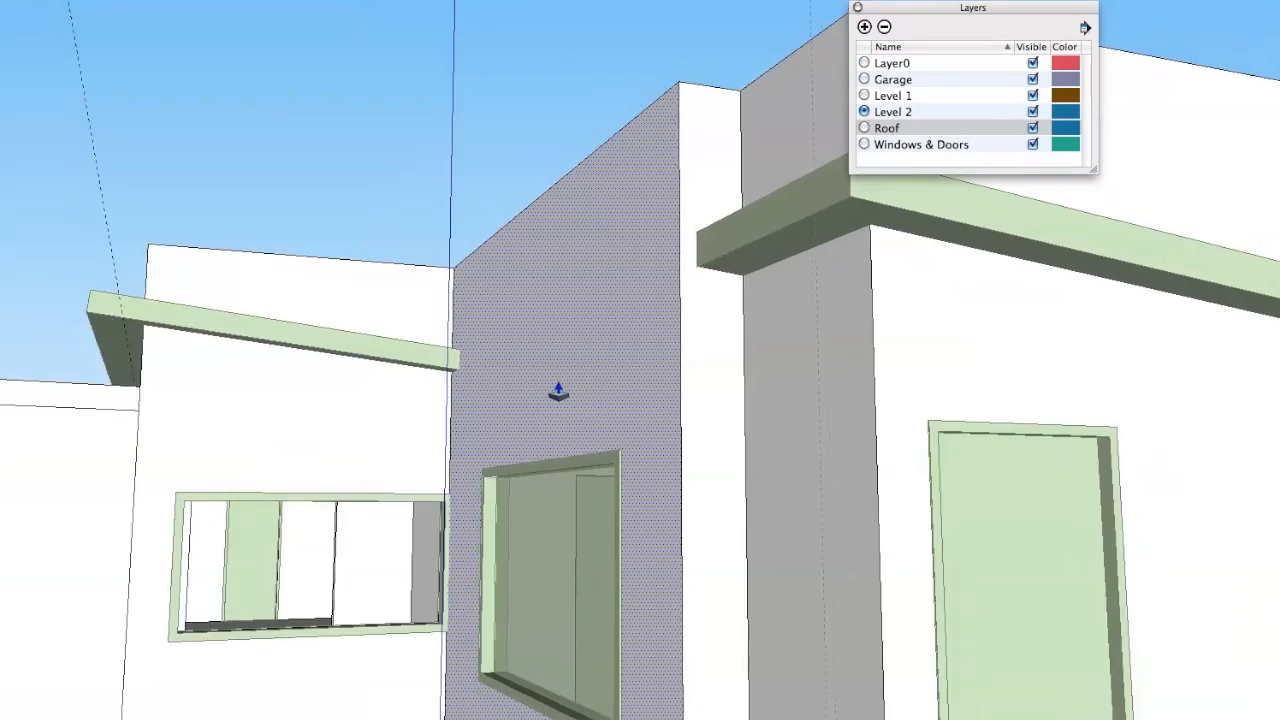
Push/Pull the roof slab's inner side edge out past the large window's wall and erase the leftover dividing line on its front edge
{"action": "key", "text": "space"}
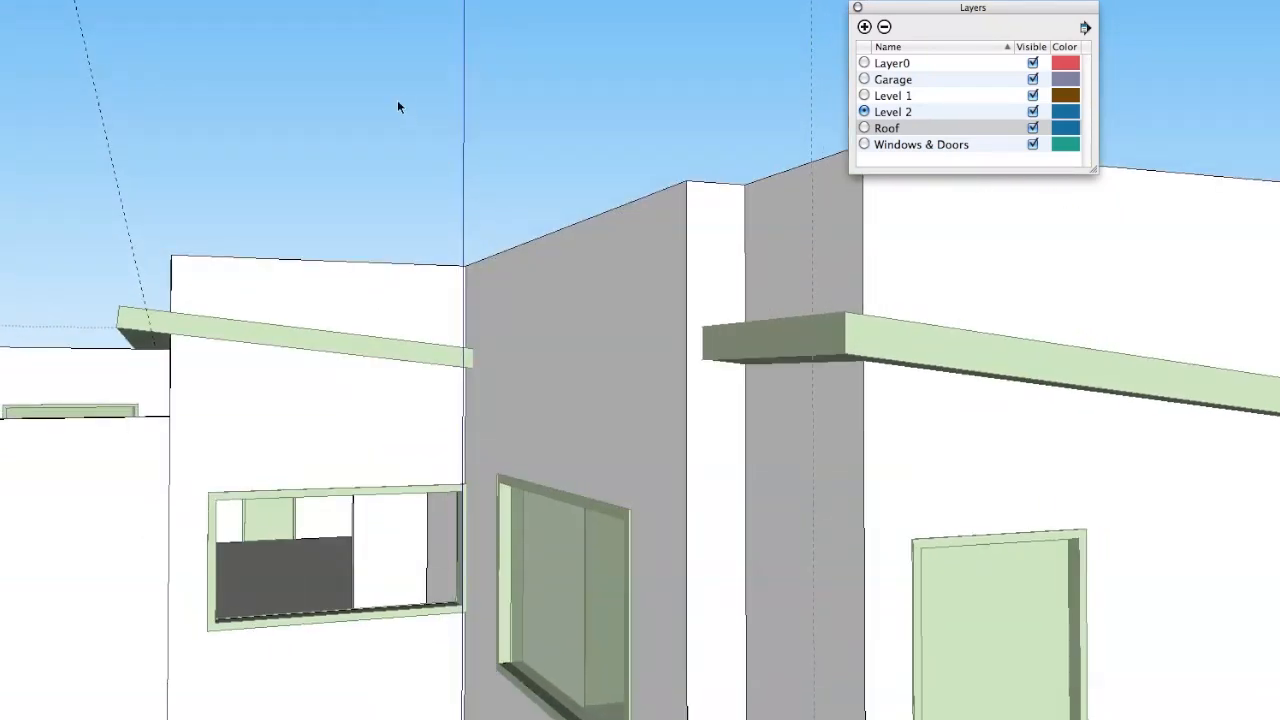
{"action": "left_click", "coordinate": [398, 102]}
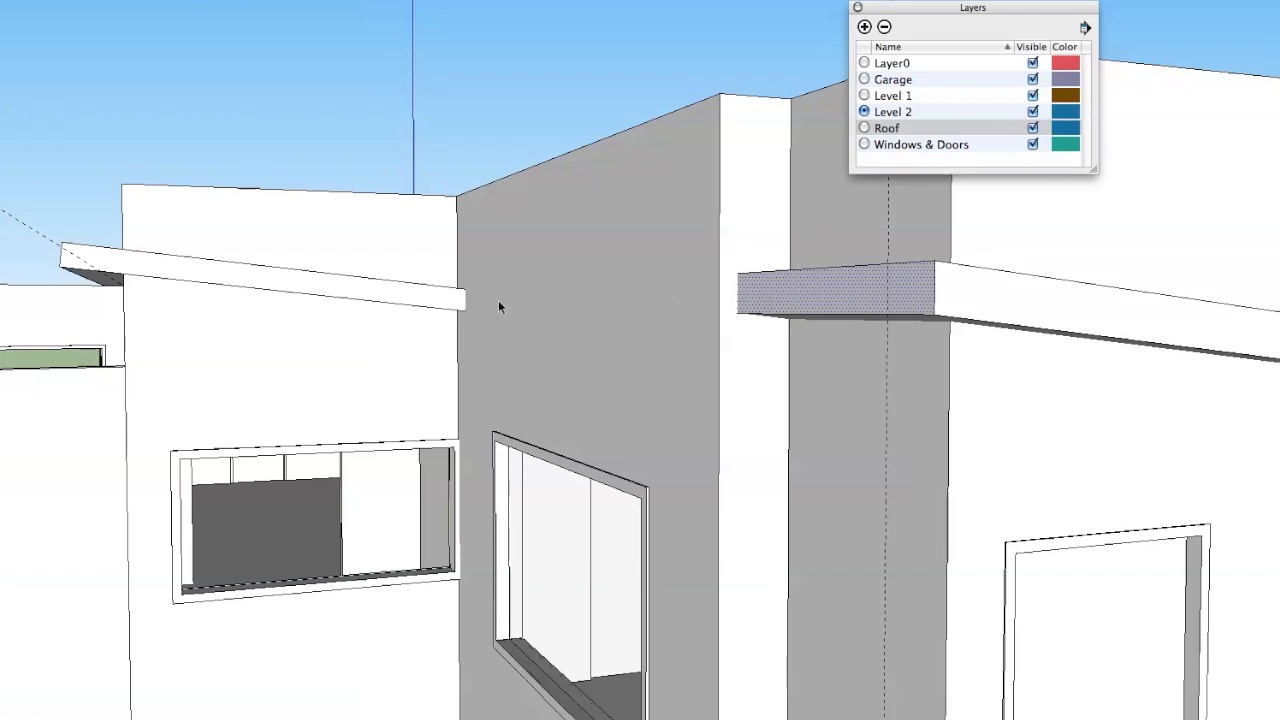
{"action": "key", "text": "p"}
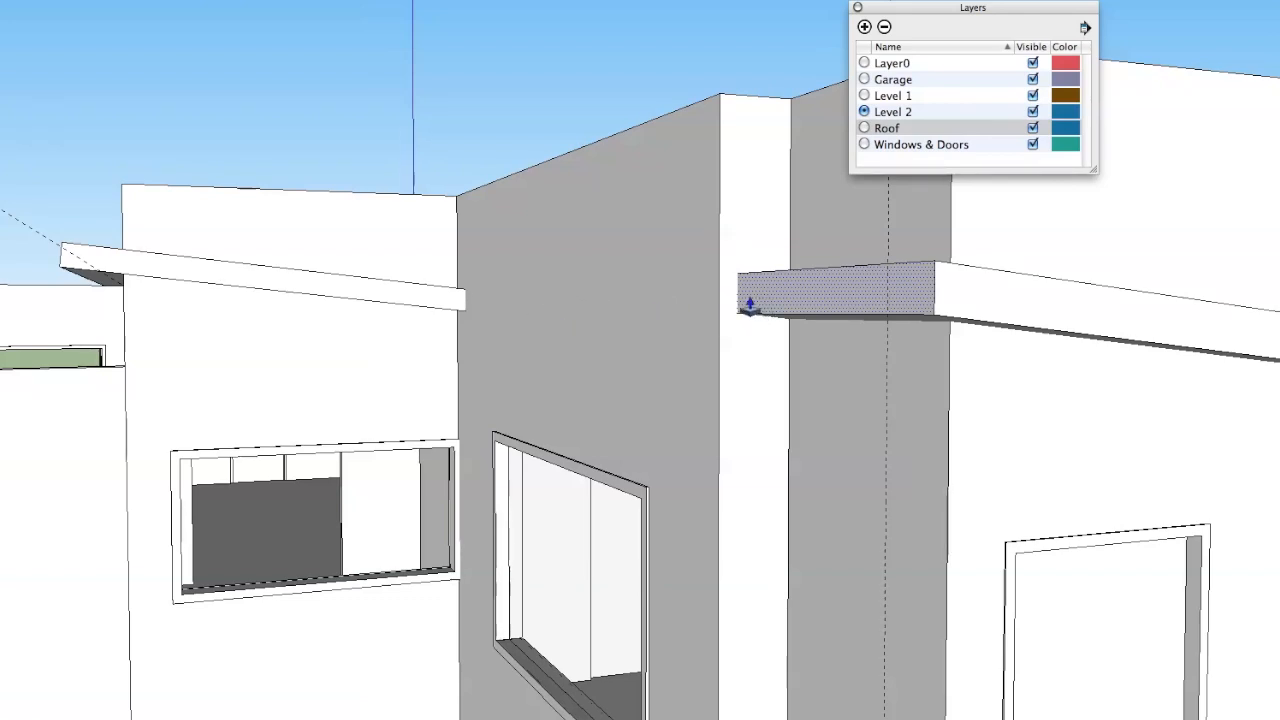
{"action": "triple_click", "coordinate": [674, 277]}
{"action": "double_click", "coordinate": [614, 280]}
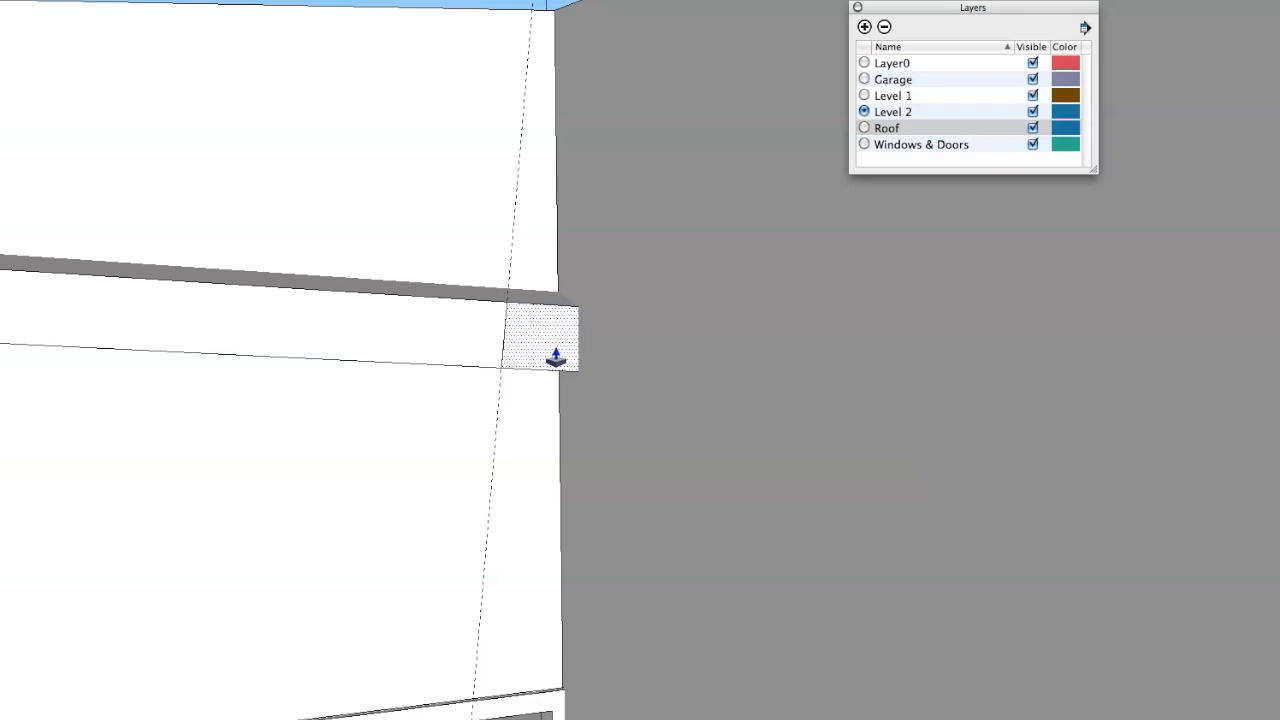
{"action": "scroll", "coordinate": [643, 406], "scroll_direction": "down", "scroll_amount": 10}
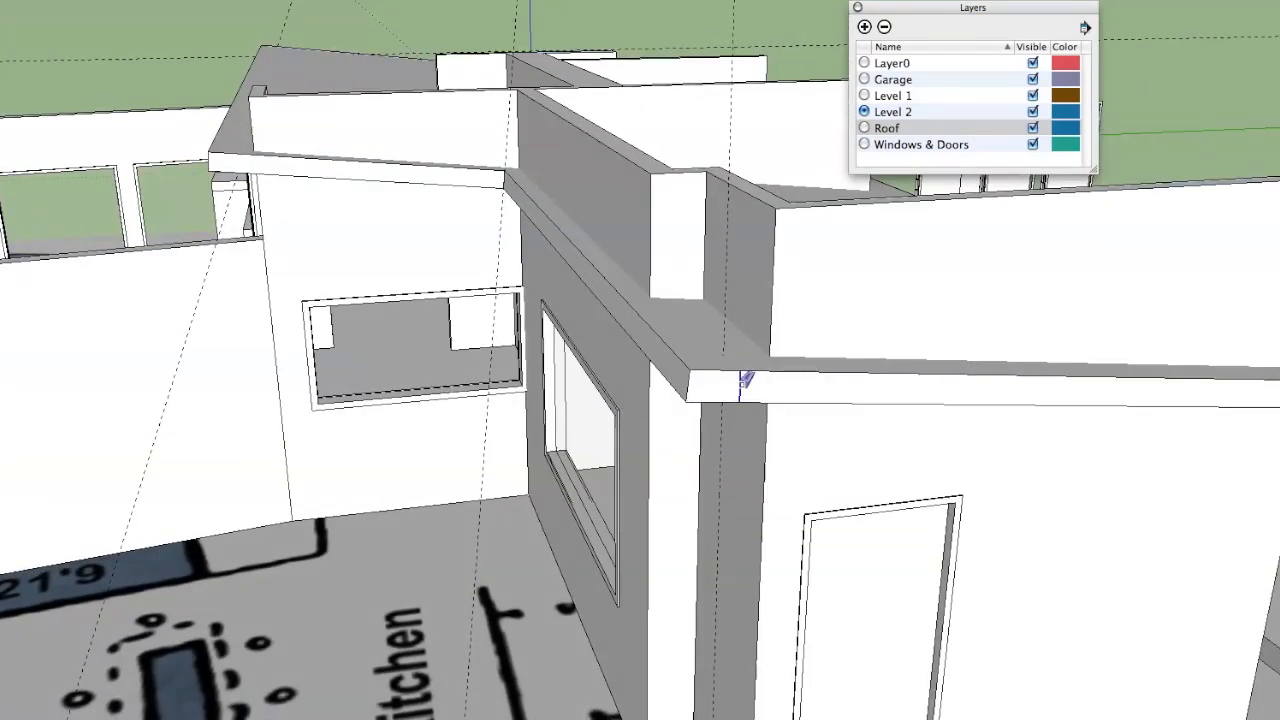
{"action": "scroll", "coordinate": [317, 163], "scroll_direction": "down", "scroll_amount": 5}
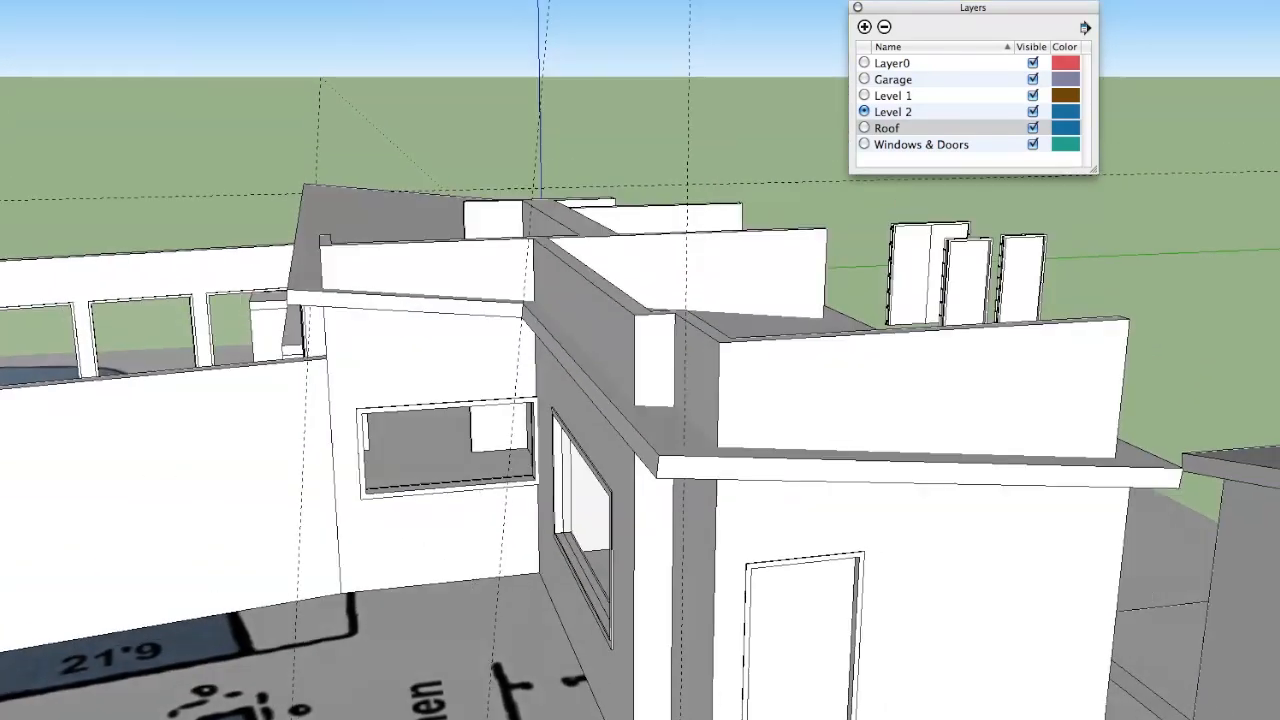
Reopen the Level 2 wall group for editing and intersect all its connected faces with the model
{"action": "left_click", "coordinate": [0, 0]}
{"action": "left_click", "coordinate": [30, 38]}
{"action": "middle_click_drag", "start_coordinate": [477, 155], "coordinate": [540, 154]}
{"action": "scroll", "coordinate": [528, 198], "scroll_direction": "up", "scroll_amount": 5}
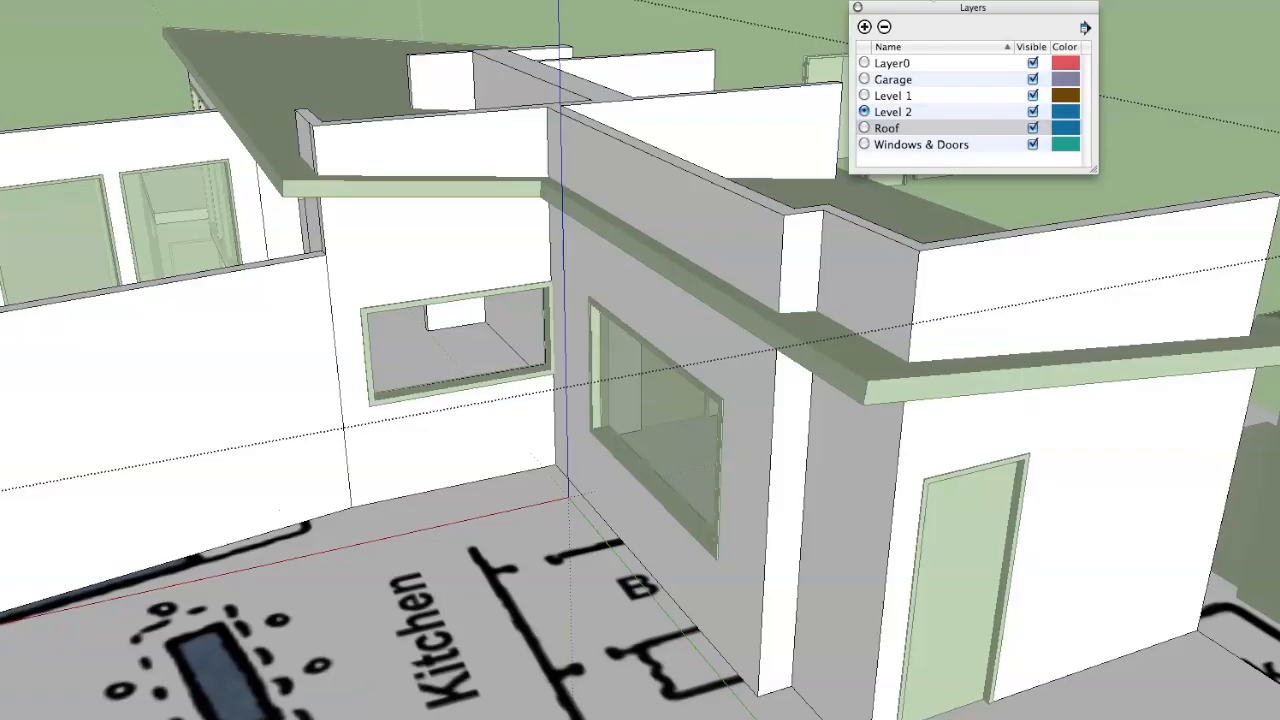
{"action": "left_click", "coordinate": [857, 8]}
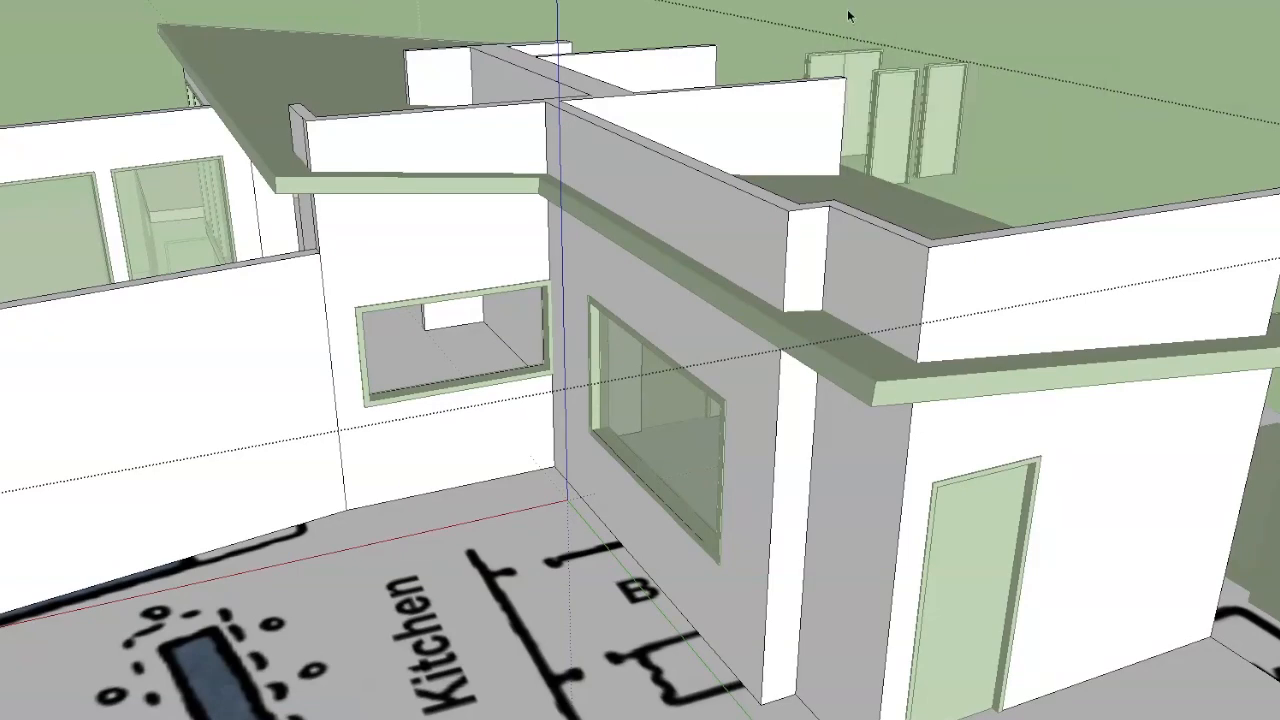
{"action": "triple_click", "coordinate": [415, 220]}
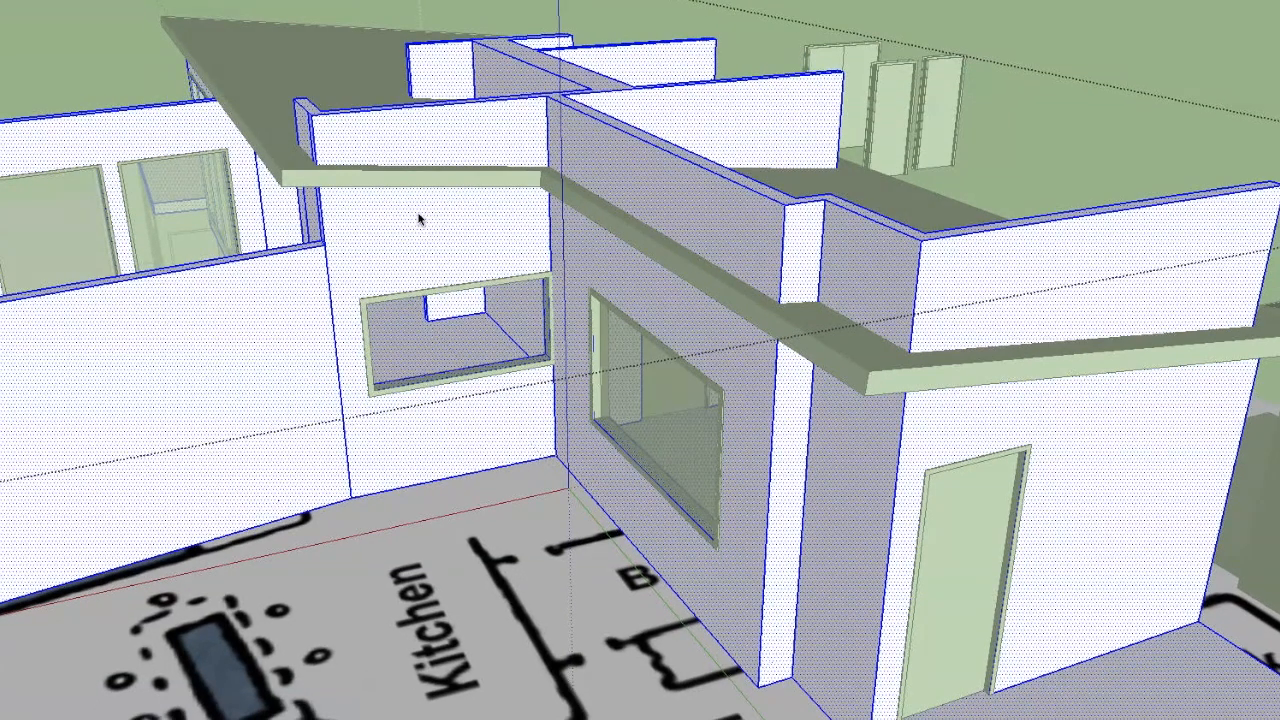
{"action": "right_click", "coordinate": [419, 220]}
{"action": "mouse_move", "coordinate": [512, 358]}
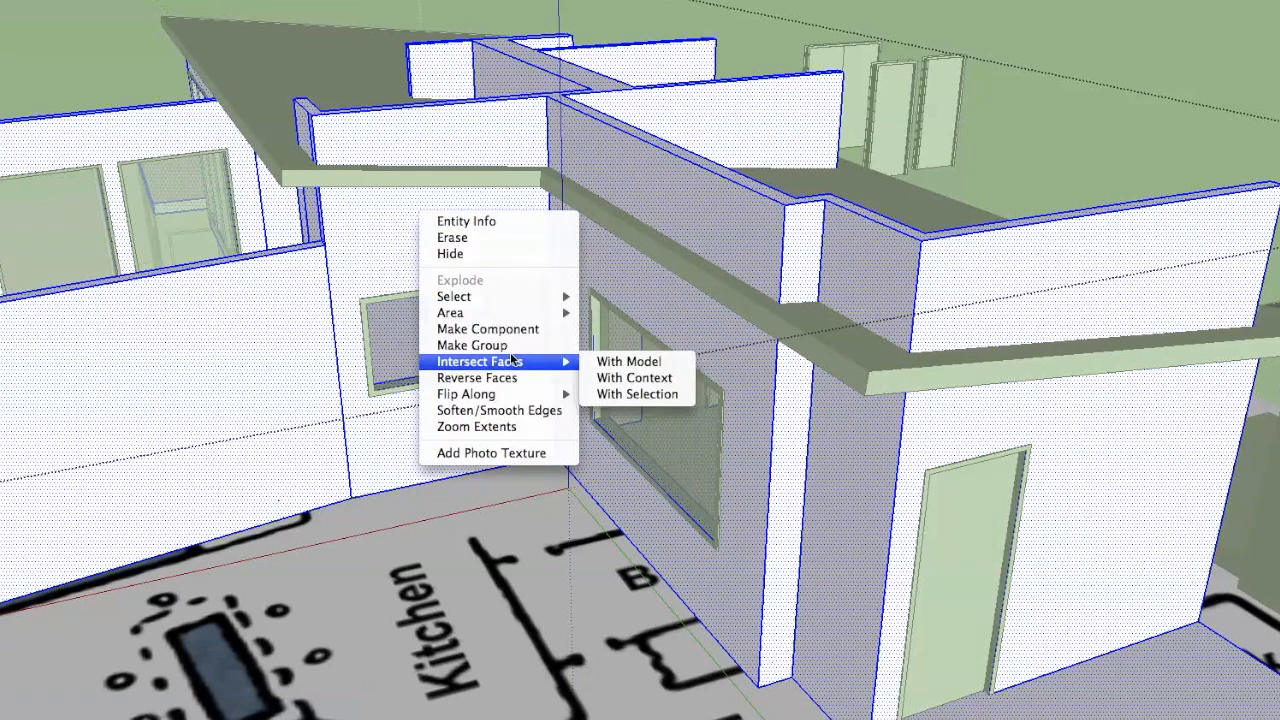
{"action": "left_click", "coordinate": [628, 362]}
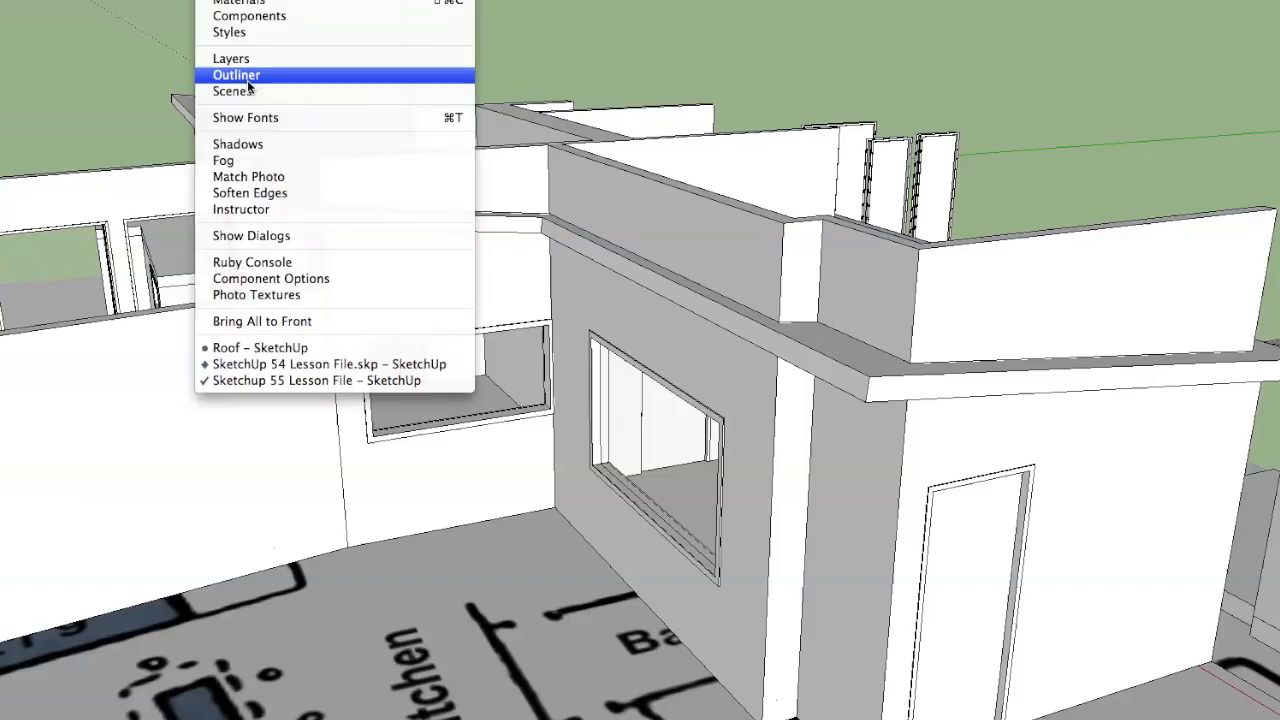
Reopen the layer list and hide the Roof layer
{"action": "left_click", "coordinate": [231, 58]}
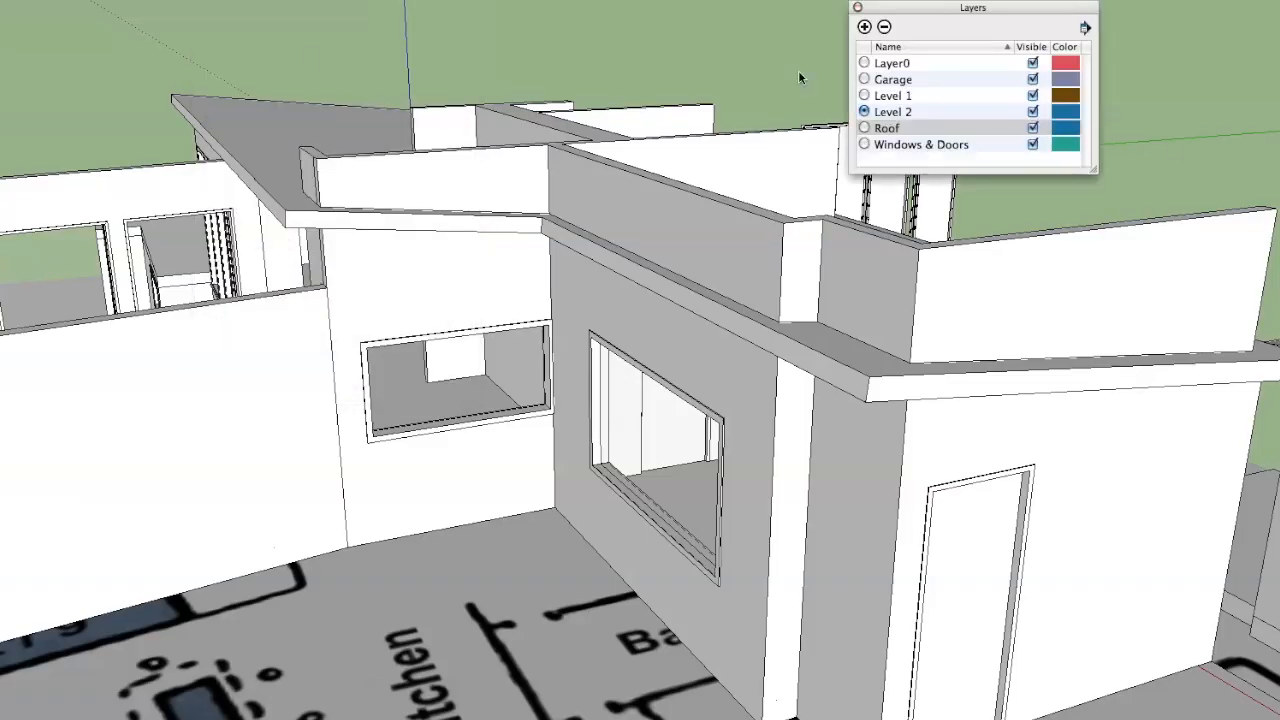
{"action": "left_click", "coordinate": [1033, 128]}
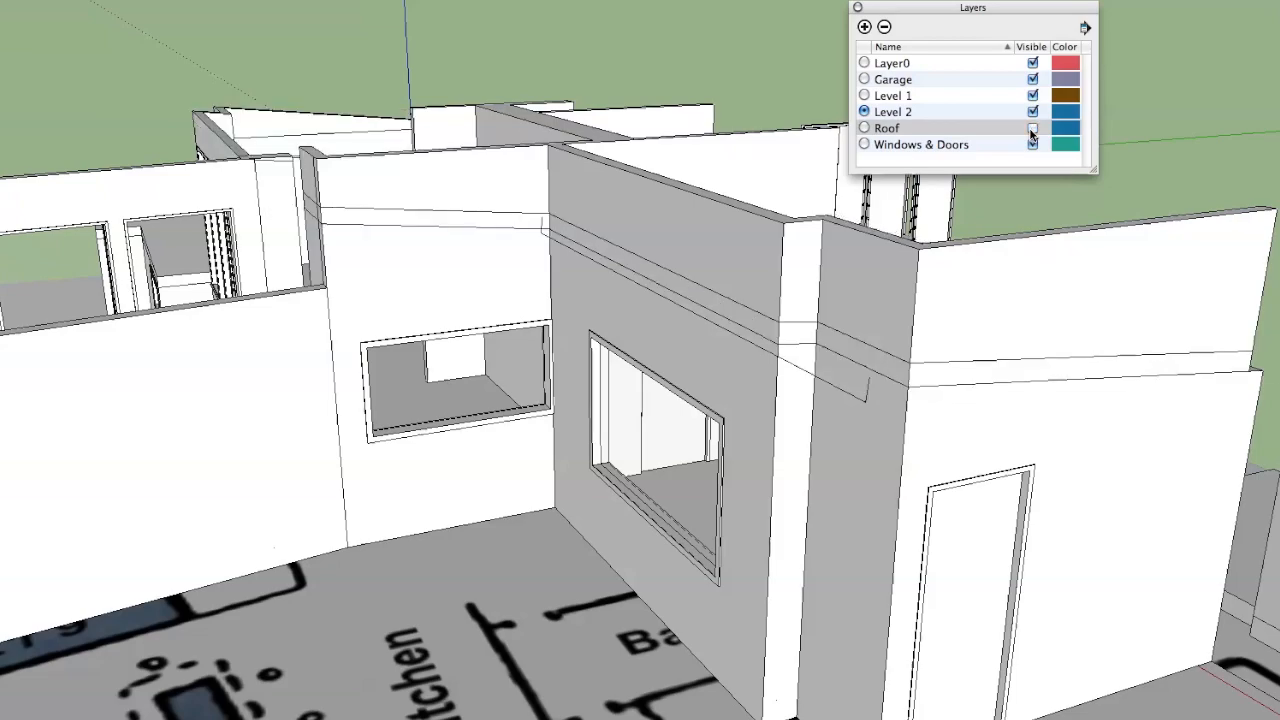
Close the layer list and erase the edges of the partition walls above the upper roof intersection line
{"action": "left_click", "coordinate": [857, 8]}
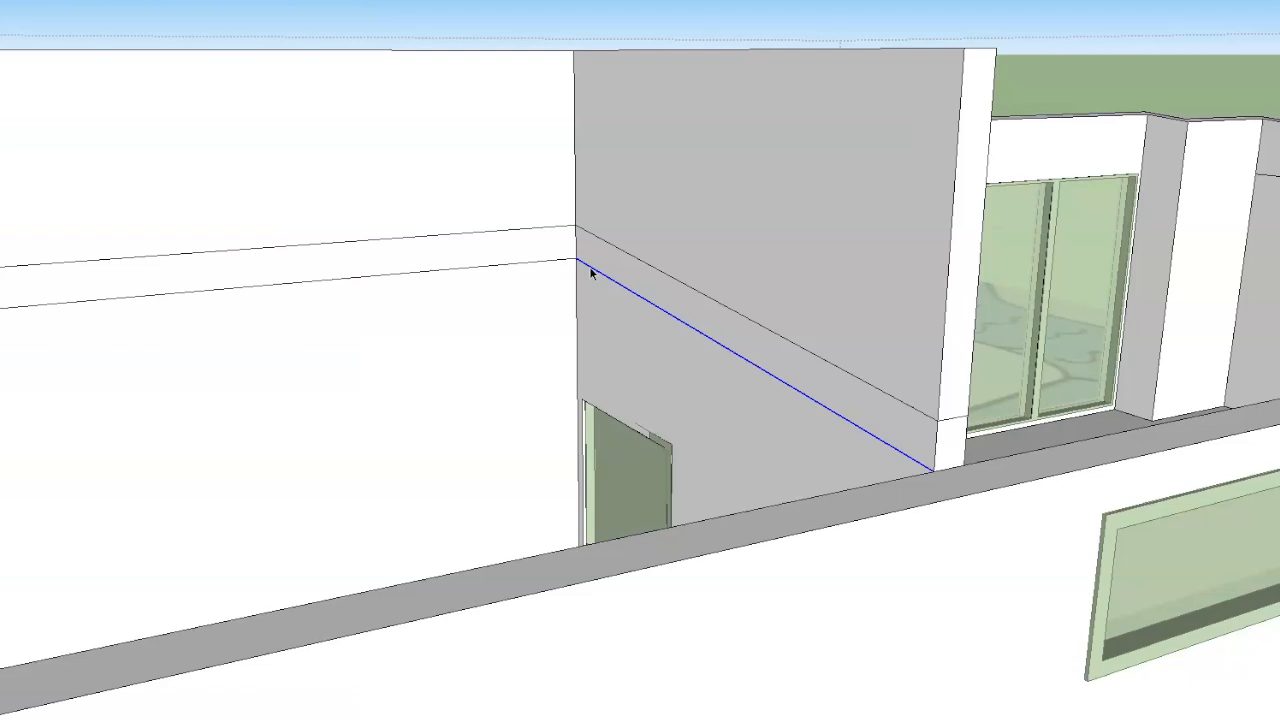
{"action": "mouse_move", "coordinate": [590, 273]}
{"action": "middle_mouse_down"}
{"action": "mouse_move", "coordinate": [646, 280]}
{"action": "mouse_move", "coordinate": [523, 303]}
{"action": "mouse_move", "coordinate": [523, 286]}
{"action": "mouse_move", "coordinate": [519, 317]}
{"action": "mouse_move", "coordinate": [436, 316]}
{"action": "mouse_move", "coordinate": [553, 280]}
{"action": "mouse_move", "coordinate": [526, 266]}
{"action": "mouse_move", "coordinate": [551, 258]}
{"action": "mouse_move", "coordinate": [544, 238]}
{"action": "middle_mouse_up"}
{"action": "left_click", "coordinate": [565, 240]}
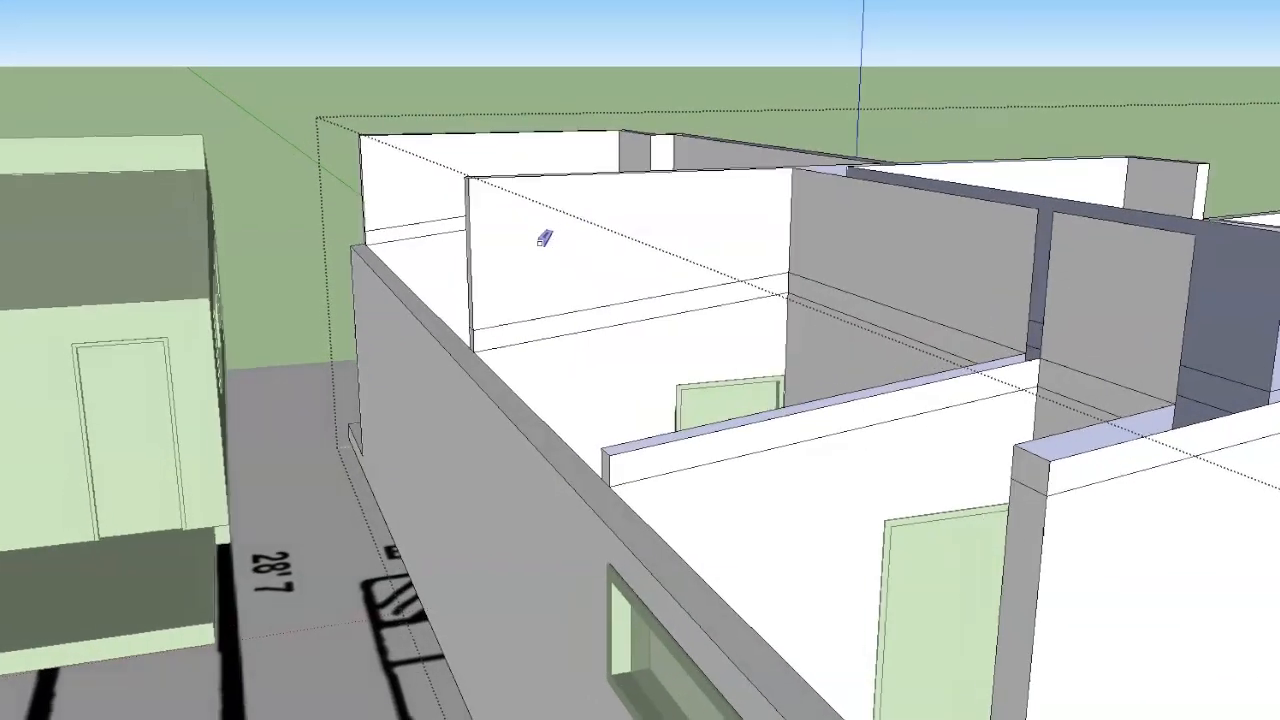
{"action": "left_click_drag", "start_coordinate": [483, 165], "coordinate": [470, 171]}
{"action": "middle_click_drag", "start_coordinate": [470, 171], "coordinate": [578, 188]}
{"action": "left_click", "coordinate": [470, 183]}
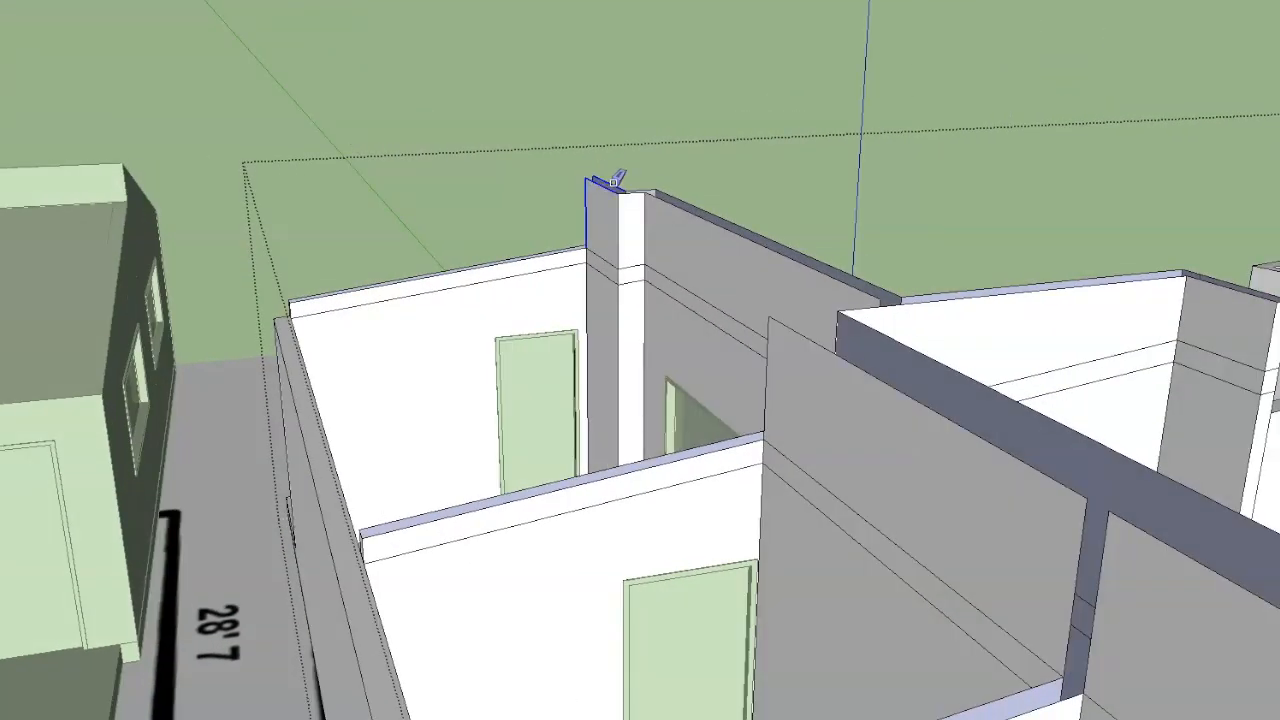
Erase the raised wall sections above the upper intersection line on the end wall and its short return walls
{"action": "left_click_drag", "start_coordinate": [668, 181], "coordinate": [668, 182]}
{"action": "middle_click_drag", "start_coordinate": [668, 182], "coordinate": [663, 183]}
{"action": "mouse_move", "coordinate": [663, 183]}
{"action": "left_mouse_down"}
{"action": "mouse_move", "coordinate": [622, 220]}
{"action": "mouse_move", "coordinate": [682, 207]}
{"action": "left_mouse_up"}
{"action": "middle_click_drag", "start_coordinate": [682, 207], "coordinate": [837, 229]}
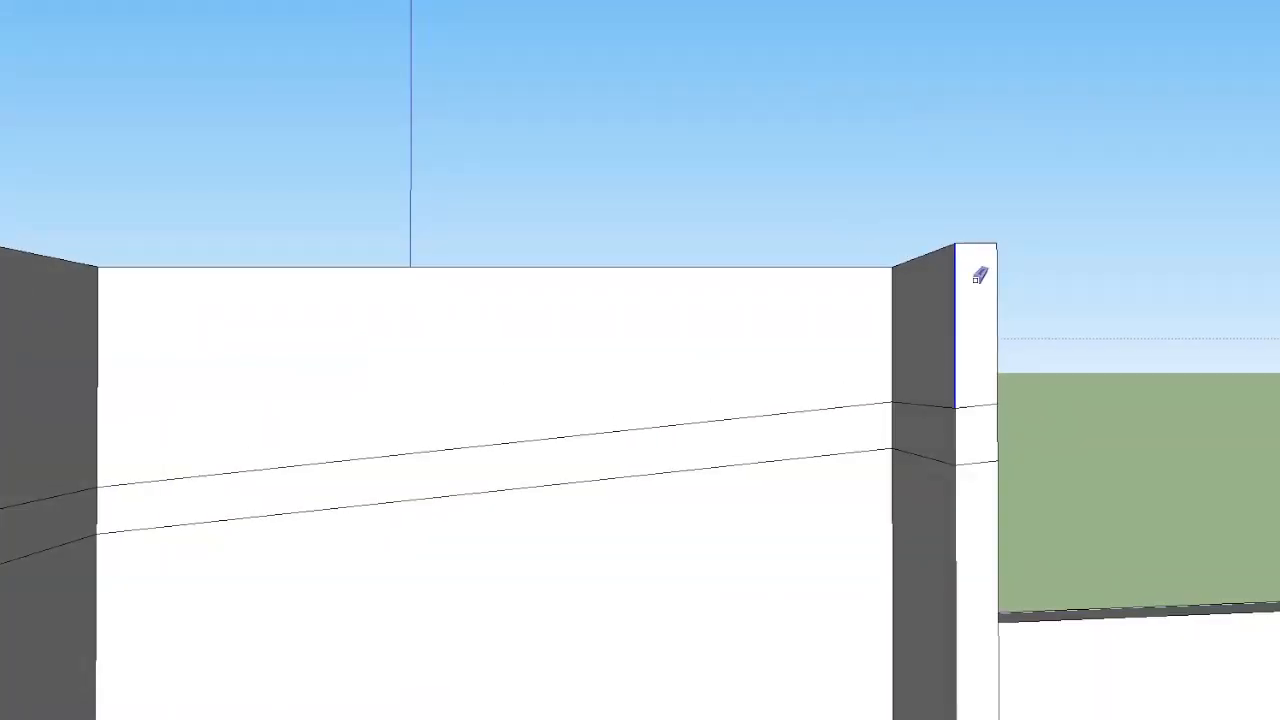
{"action": "left_click_drag", "start_coordinate": [966, 238], "coordinate": [942, 248]}
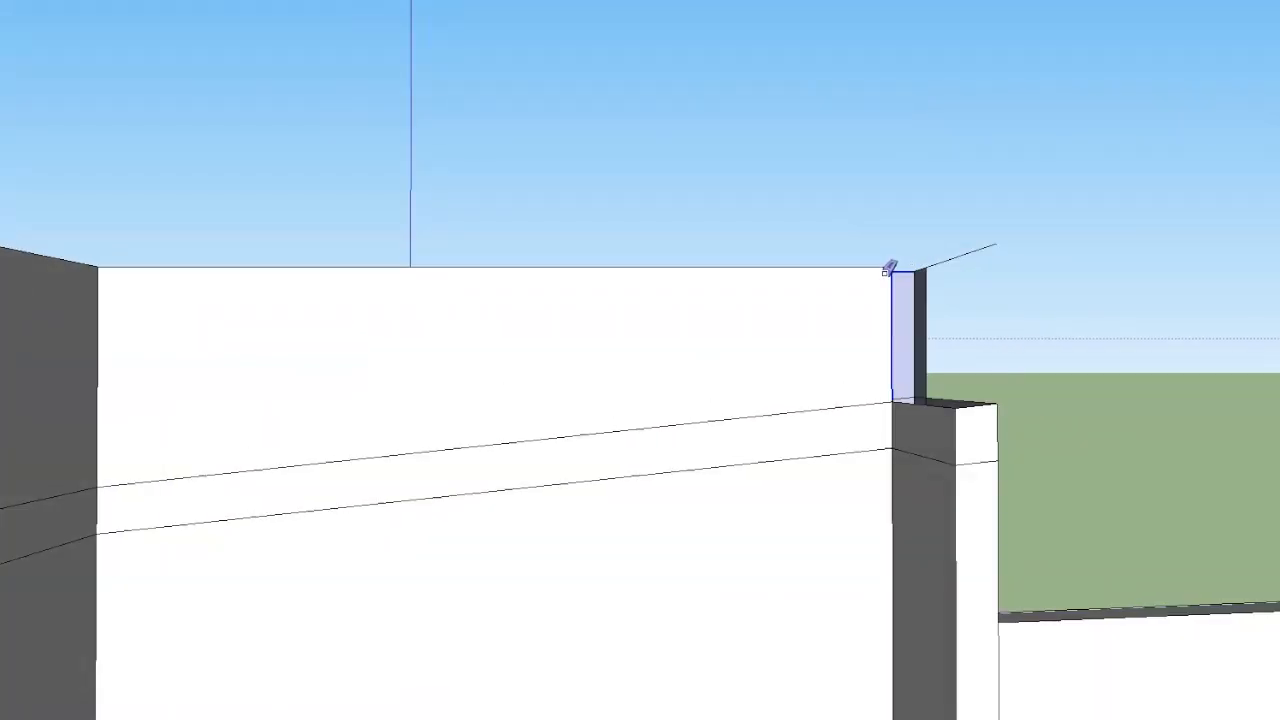
{"action": "middle_click_drag", "start_coordinate": [953, 268], "coordinate": [929, 266]}
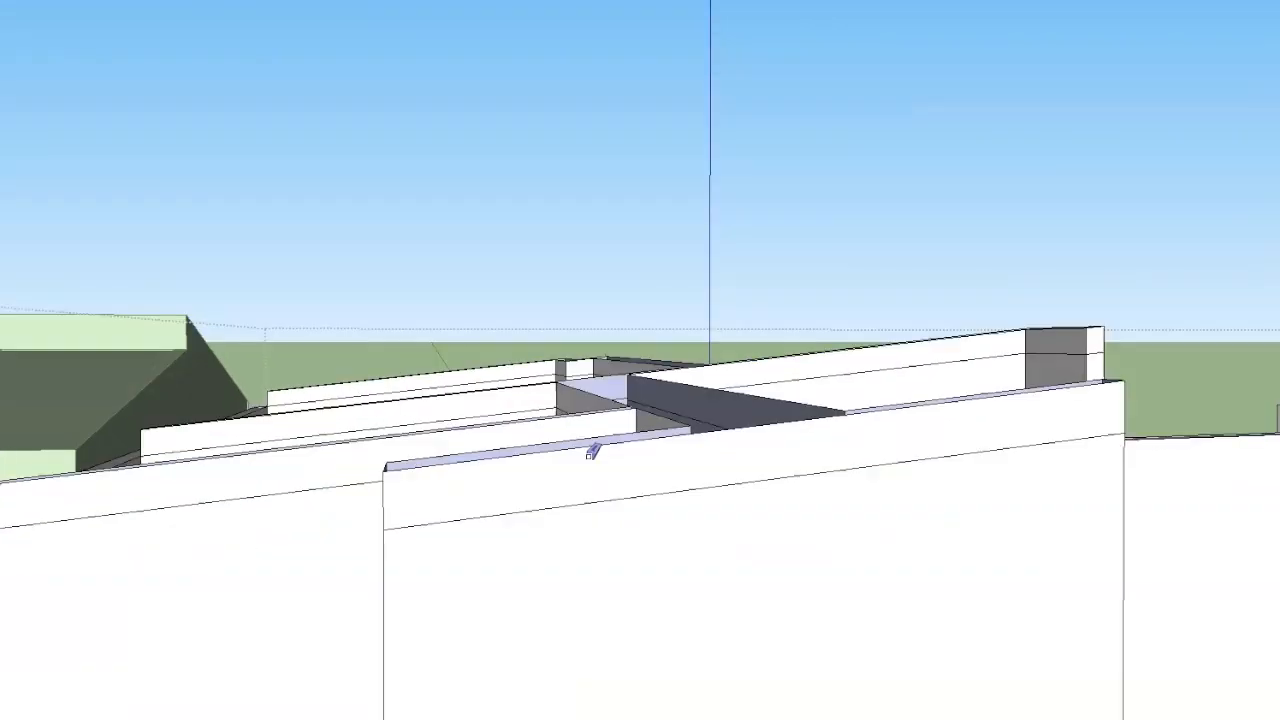
Erase the remaining strip between the two intersection lines on the front wall and the parallel partition walls
{"action": "middle_click_drag", "start_coordinate": [591, 452], "coordinate": [700, 487]}
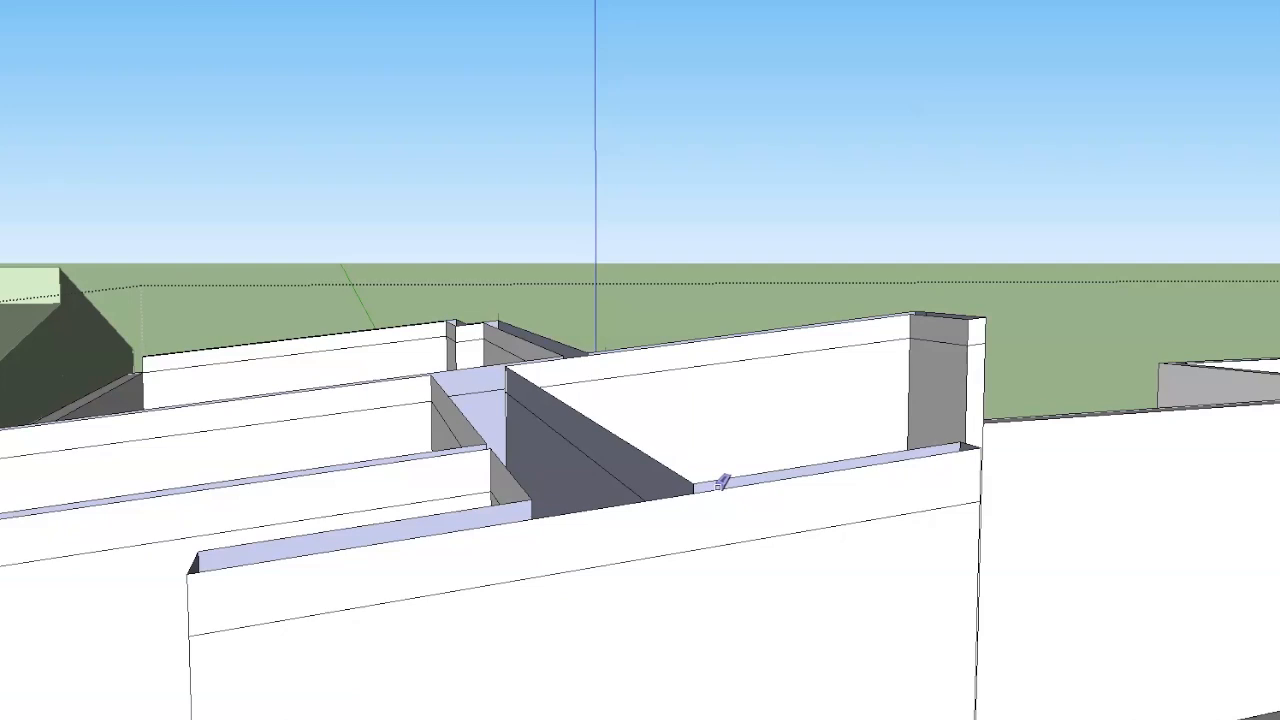
{"action": "middle_click_drag", "start_coordinate": [718, 486], "coordinate": [686, 474]}
{"action": "mouse_move", "coordinate": [363, 546]}
{"action": "middle_mouse_down", "text": "shift"}
{"action": "mouse_move", "coordinate": [377, 520]}
{"action": "mouse_move", "coordinate": [313, 540]}
{"action": "mouse_move", "coordinate": [401, 553]}
{"action": "mouse_move", "coordinate": [403, 453]}
{"action": "middle_mouse_up", "text": "shift"}
{"action": "scroll", "coordinate": [403, 453], "scroll_direction": "down", "scroll_amount": 2}
{"action": "left_click_drag", "start_coordinate": [457, 394], "coordinate": [471, 343]}
{"action": "scroll", "coordinate": [452, 345], "scroll_direction": "down", "scroll_amount": 2}
{"action": "left_click", "coordinate": [429, 342]}
{"action": "mouse_move", "coordinate": [429, 342]}
{"action": "middle_mouse_down", "text": "shift"}
{"action": "mouse_move", "coordinate": [509, 297]}
{"action": "mouse_move", "coordinate": [543, 230]}
{"action": "middle_mouse_up", "text": "shift"}
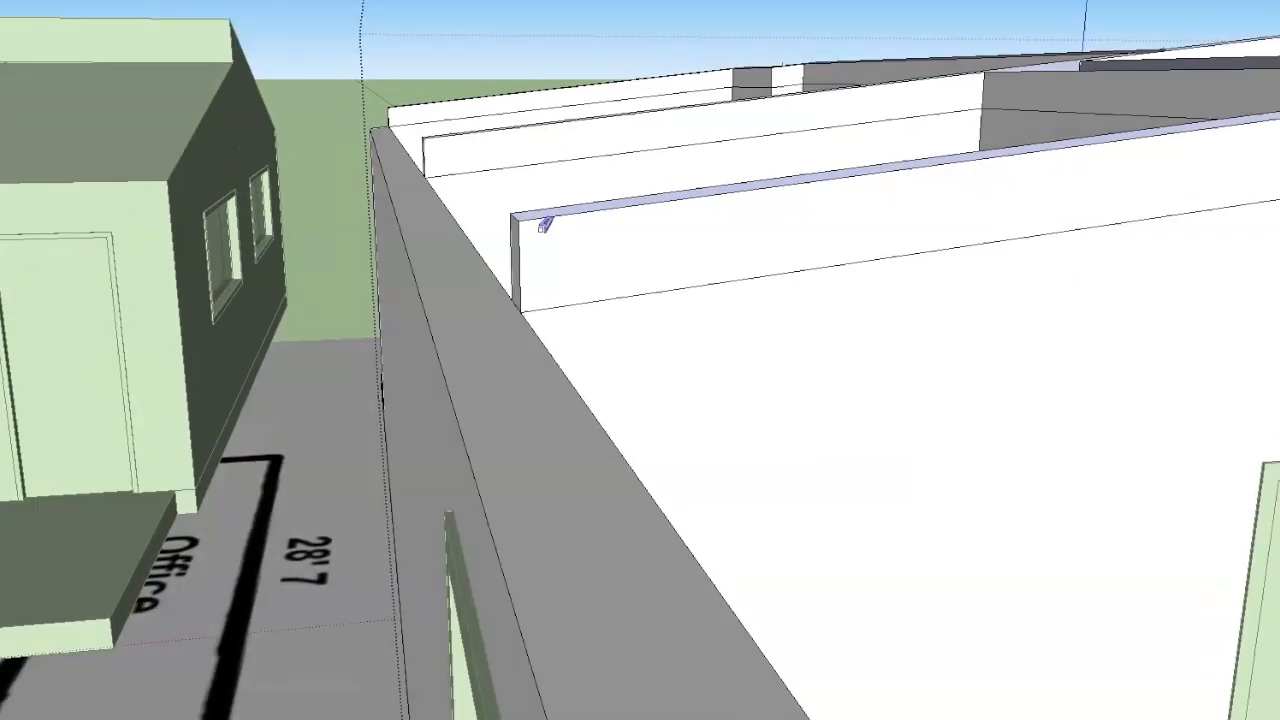
{"action": "left_click_drag", "start_coordinate": [513, 217], "coordinate": [526, 225]}
{"action": "mouse_move", "coordinate": [526, 225]}
{"action": "middle_mouse_down"}
{"action": "mouse_move", "coordinate": [521, 254]}
{"action": "mouse_move", "coordinate": [505, 227]}
{"action": "mouse_move", "coordinate": [622, 142]}
{"action": "mouse_move", "coordinate": [582, 190]}
{"action": "middle_mouse_up"}
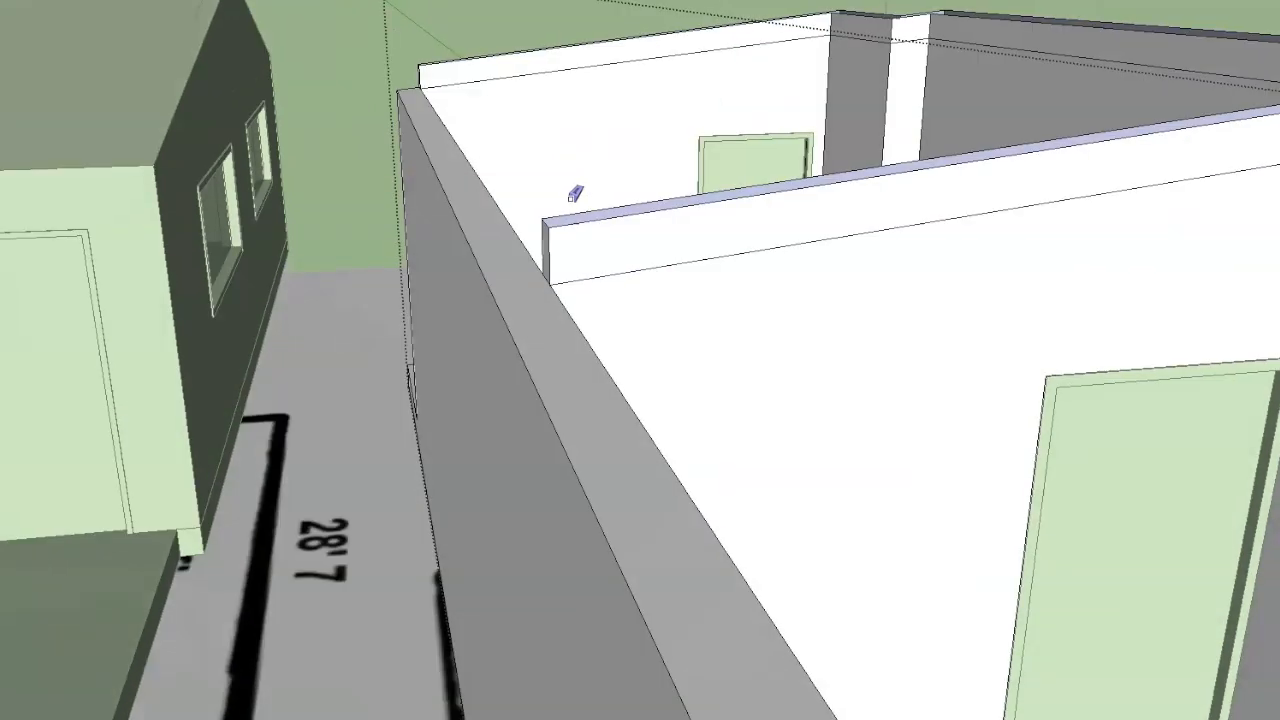
{"action": "left_click_drag", "start_coordinate": [544, 210], "coordinate": [537, 218]}
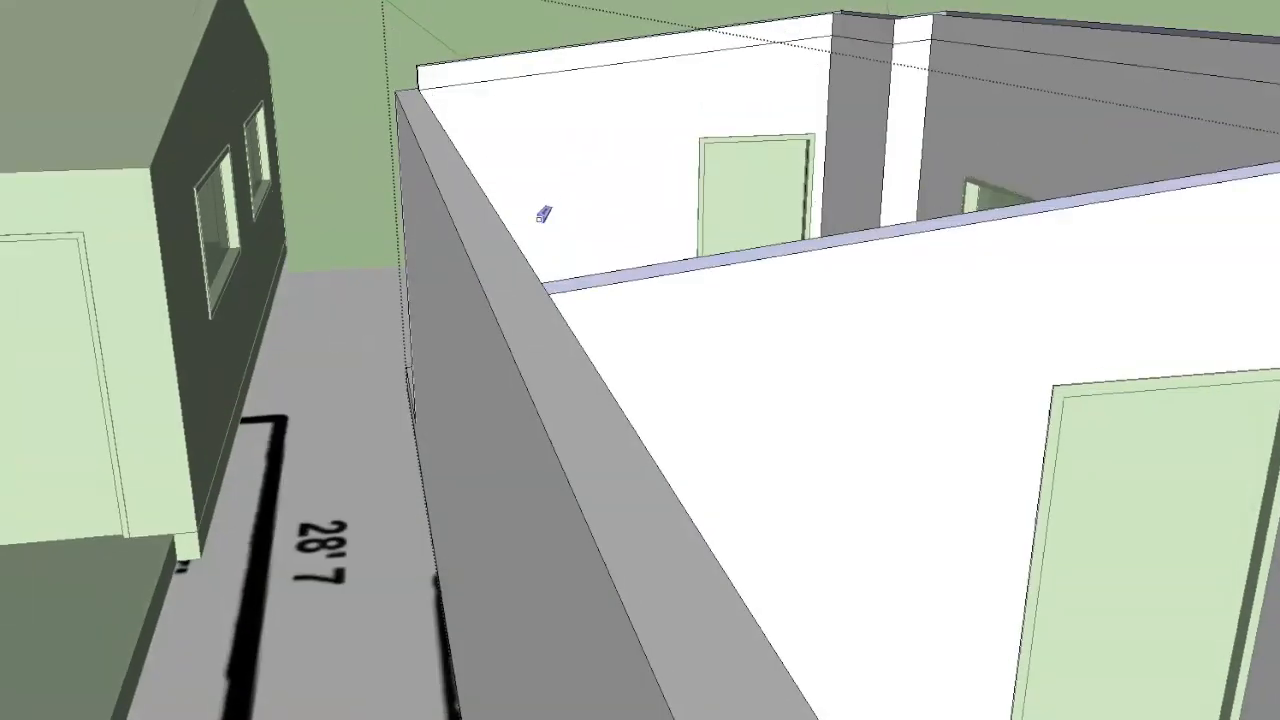
Erase the strip above the lower intersection line on the far end wall and the short wall adjoining it
{"action": "scroll", "coordinate": [537, 218], "scroll_direction": "up", "scroll_amount": 5}
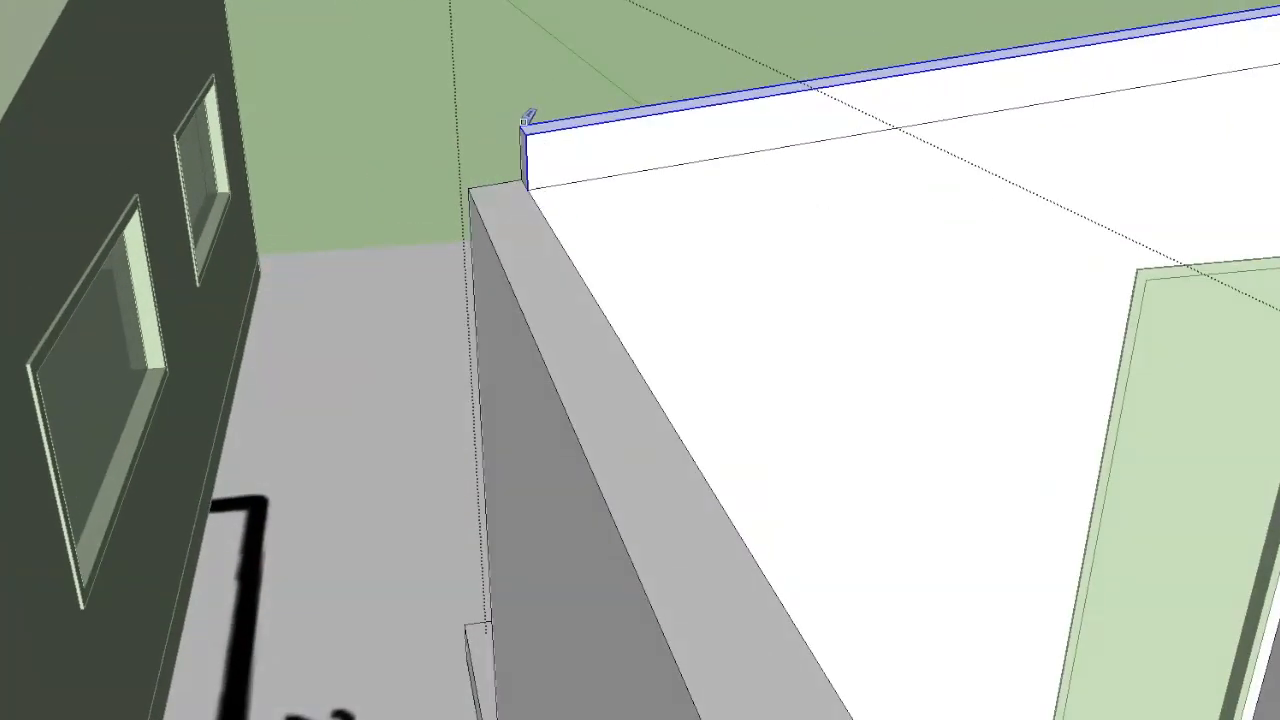
{"action": "left_click_drag", "start_coordinate": [523, 122], "coordinate": [528, 133]}
{"action": "middle_click_drag", "start_coordinate": [528, 133], "coordinate": [568, 134], "text": "shift"}
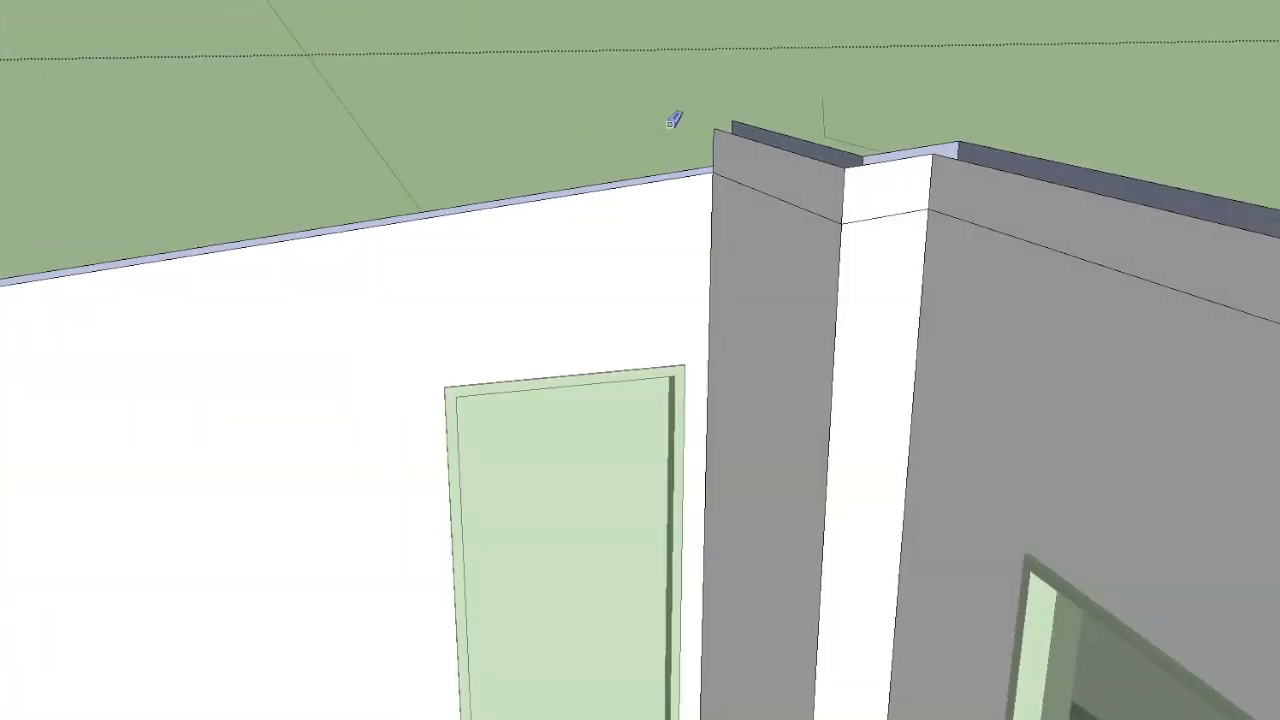
{"action": "left_click", "coordinate": [747, 117]}
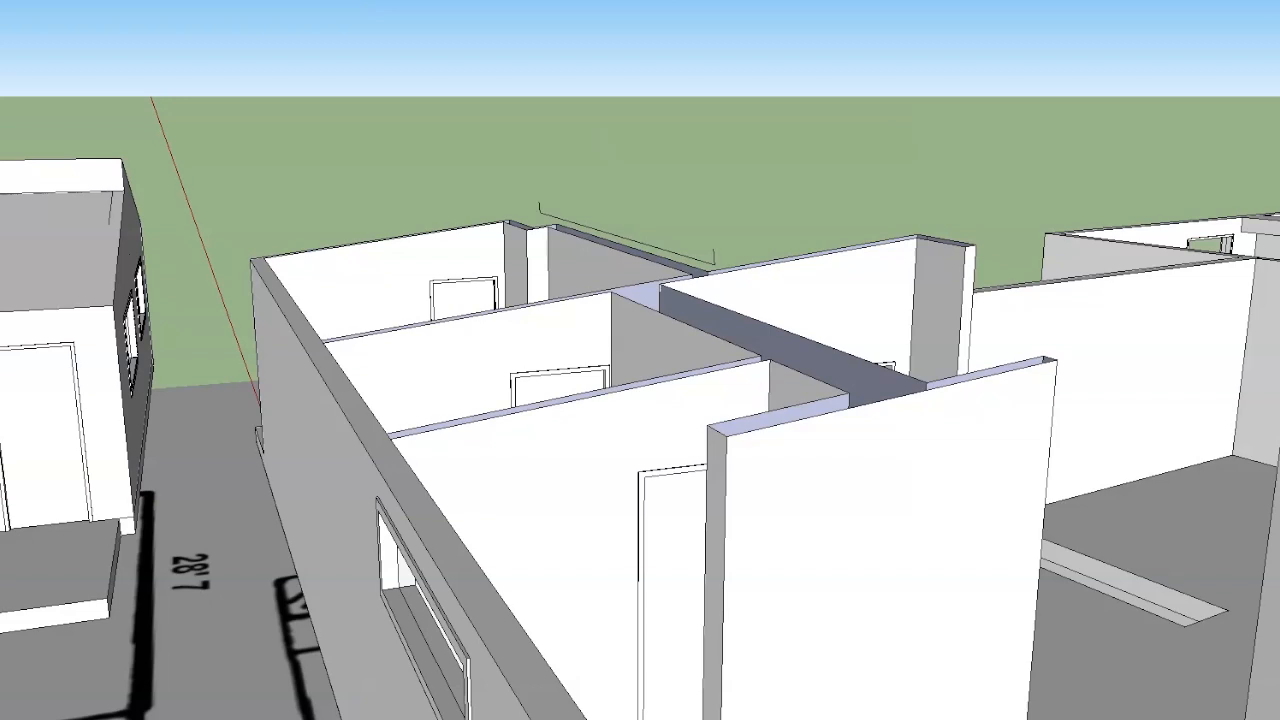
Reopen the layer list, show the Roof layer, and close the list
{"action": "left_click", "coordinate": [220, 0]}
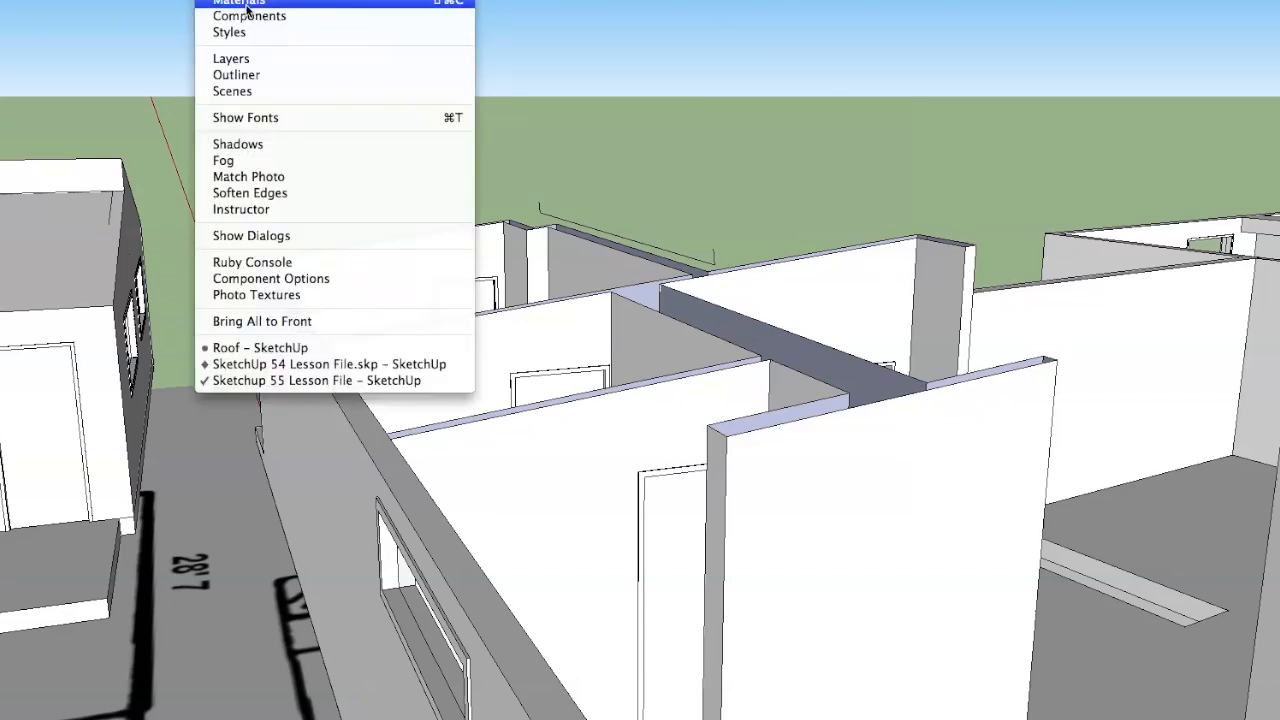
{"action": "left_click", "coordinate": [250, 58]}
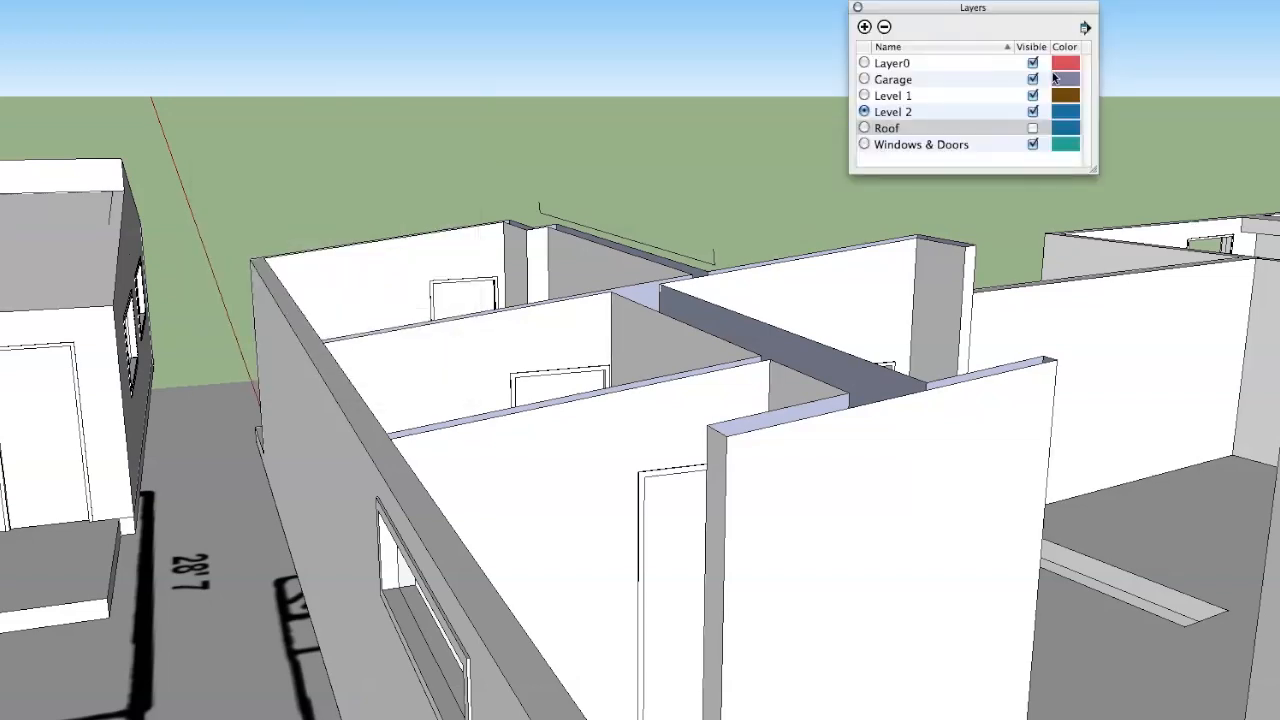
{"action": "left_click", "coordinate": [1033, 128]}
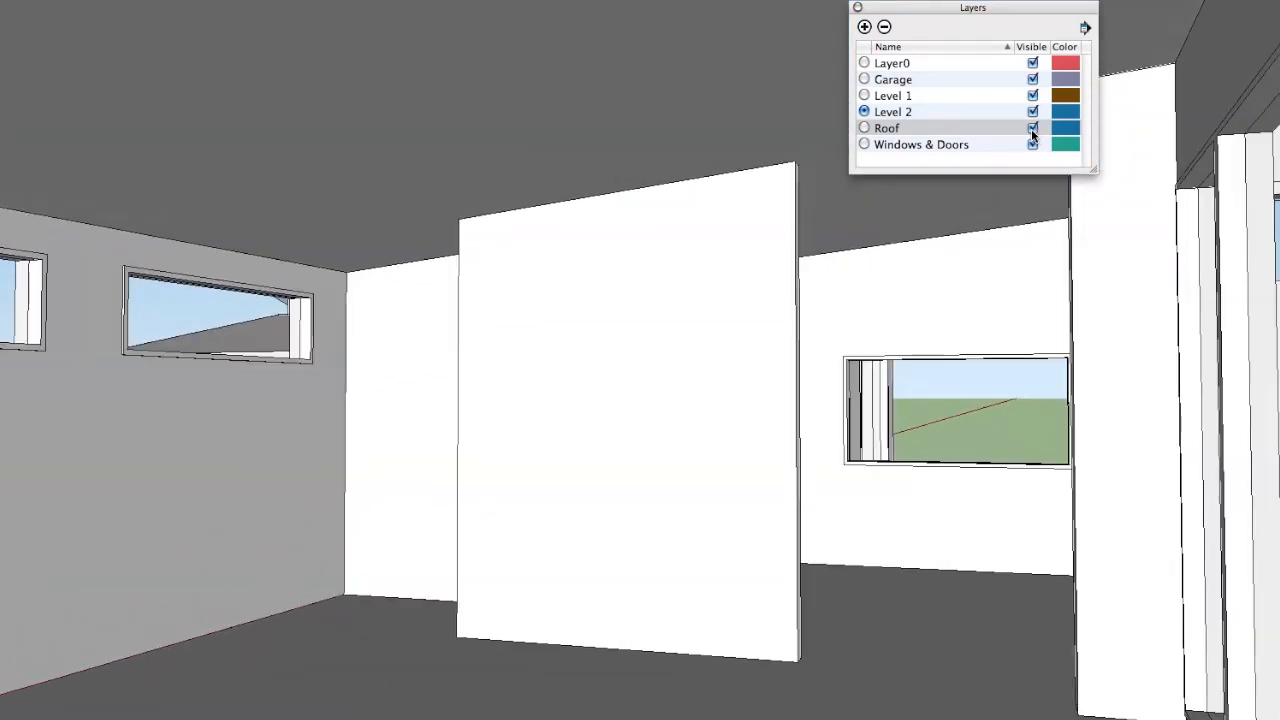
{"action": "left_click", "coordinate": [858, 8]}
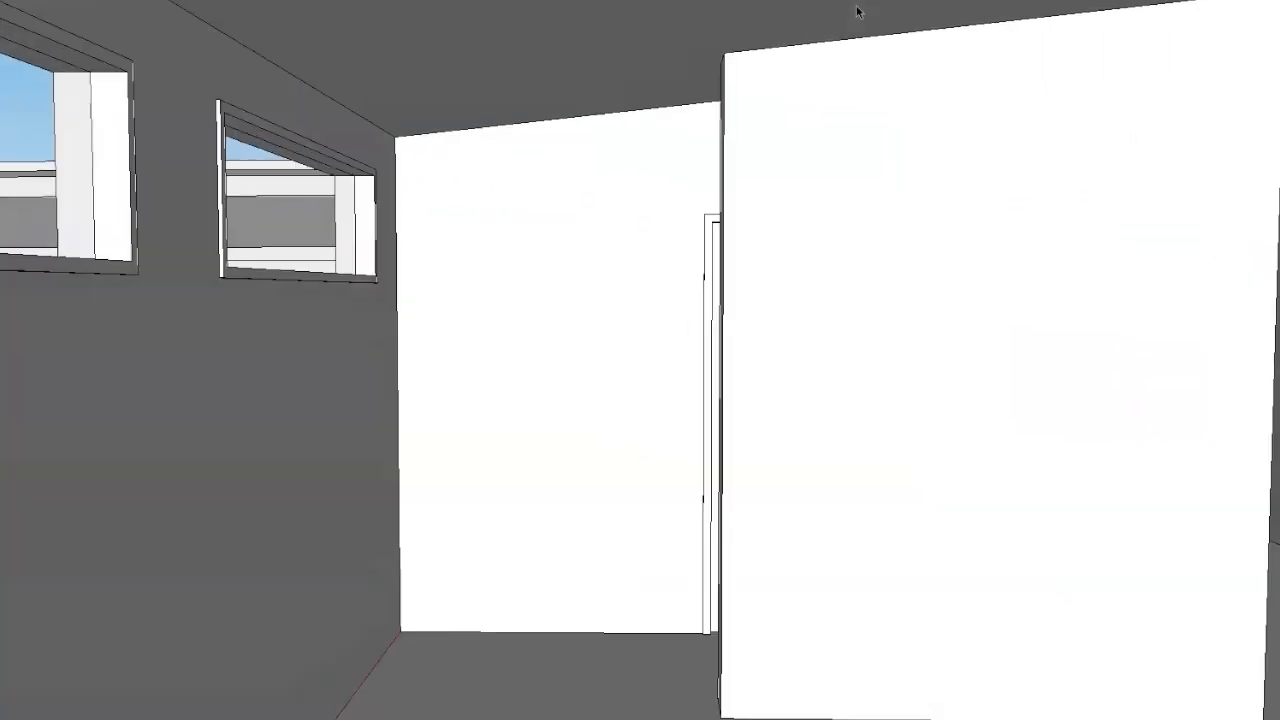